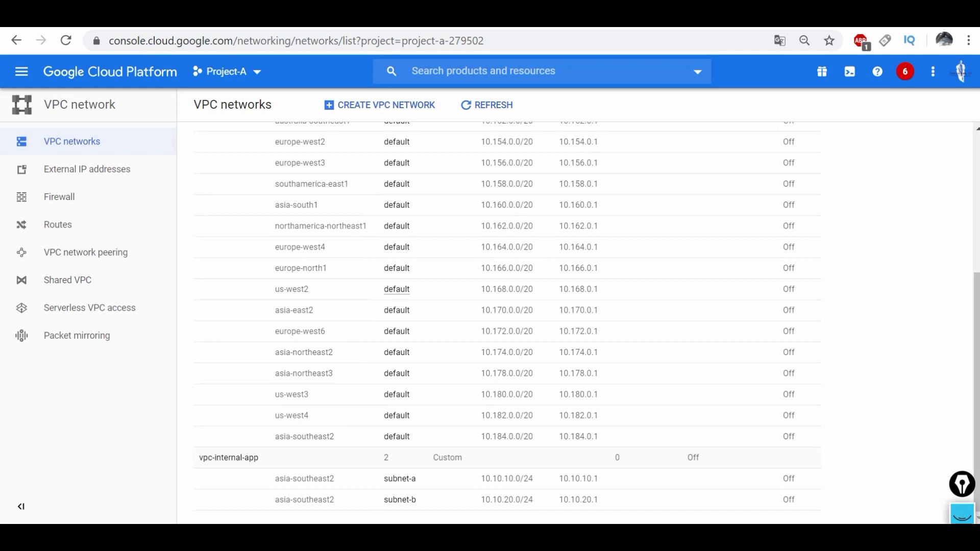
Step: Review the list of VPC networks and open the details of vpc-internal-app
{"action": "scroll", "coordinate": [299, 261], "scroll_direction": "up", "scroll_amount": 5}
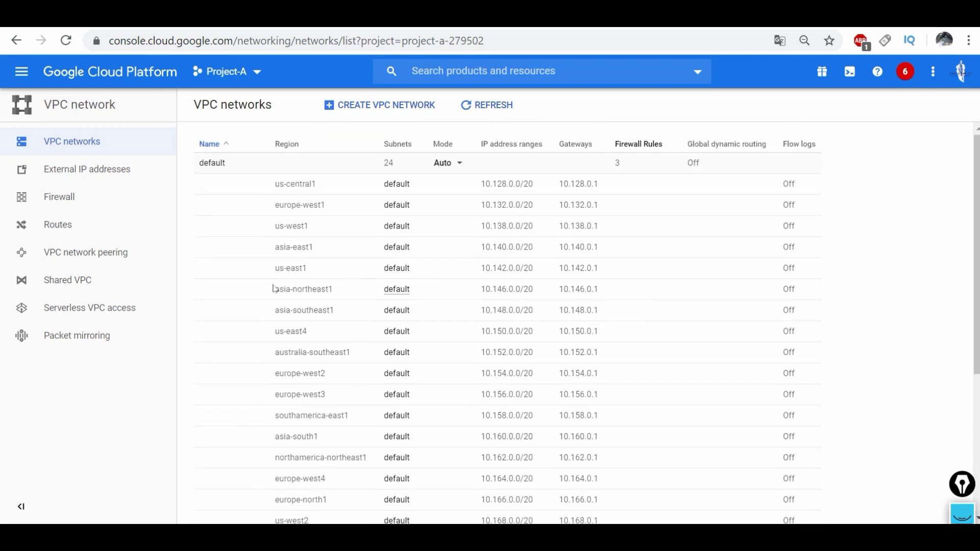
{"action": "scroll", "coordinate": [274, 289], "scroll_direction": "down", "scroll_amount": 5}
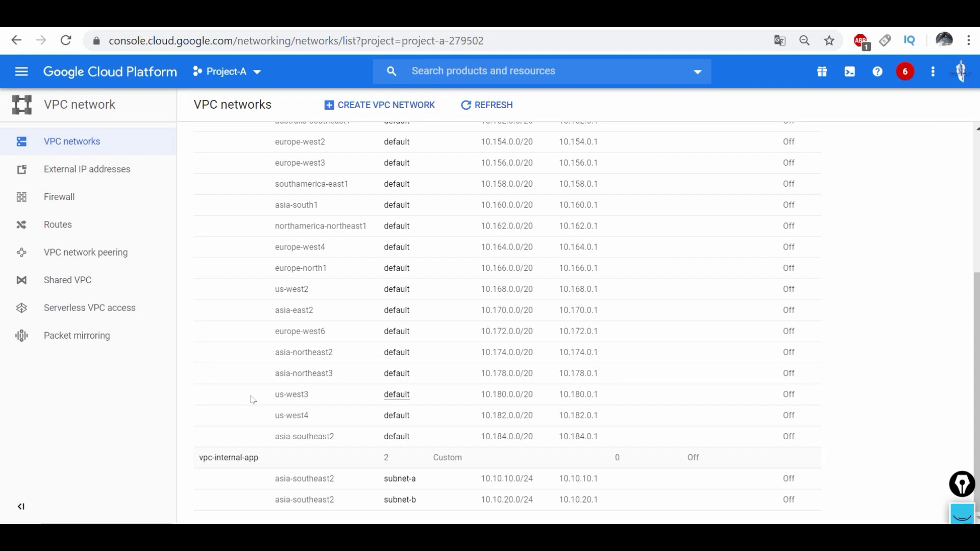
{"action": "left_click", "coordinate": [246, 459]}
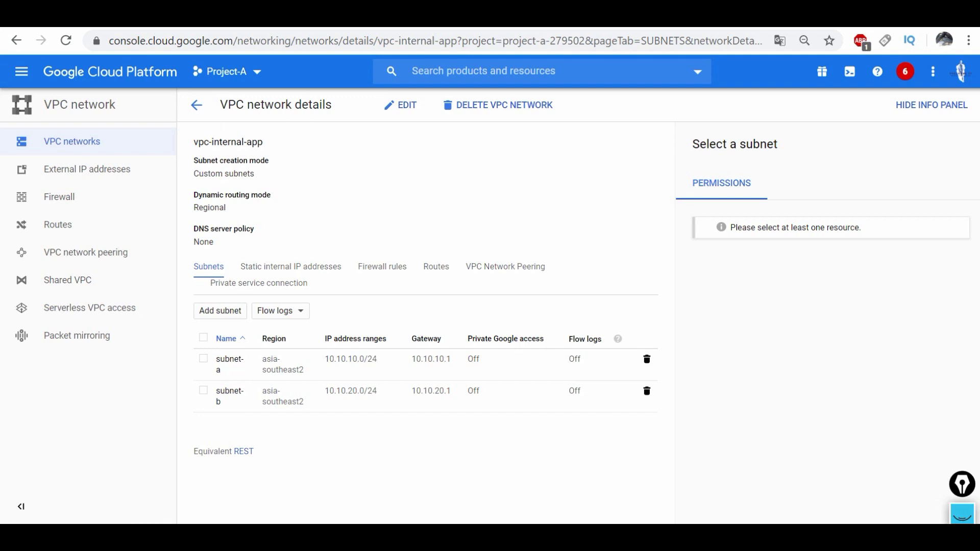
Step: Start a new firewall rule and name it allow-icmp-internal-app
{"action": "left_click", "coordinate": [66, 199]}
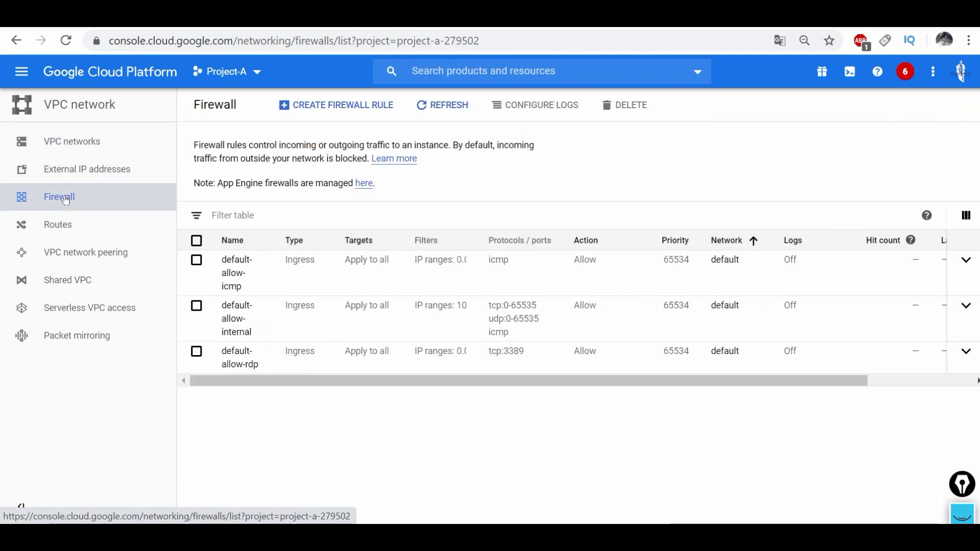
{"action": "left_click", "coordinate": [338, 104]}
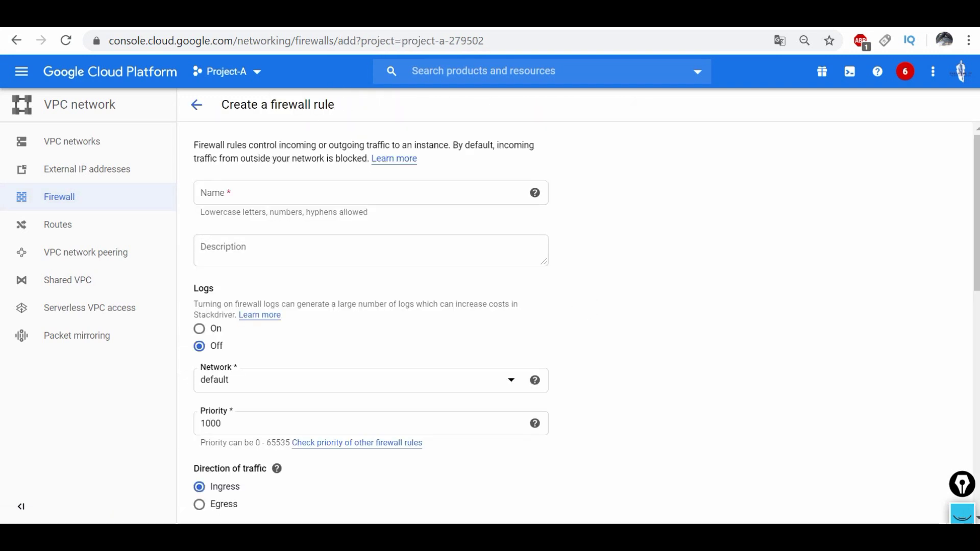
{"action": "left_click", "coordinate": [219, 193]}
{"action": "type", "text": "LLO"}
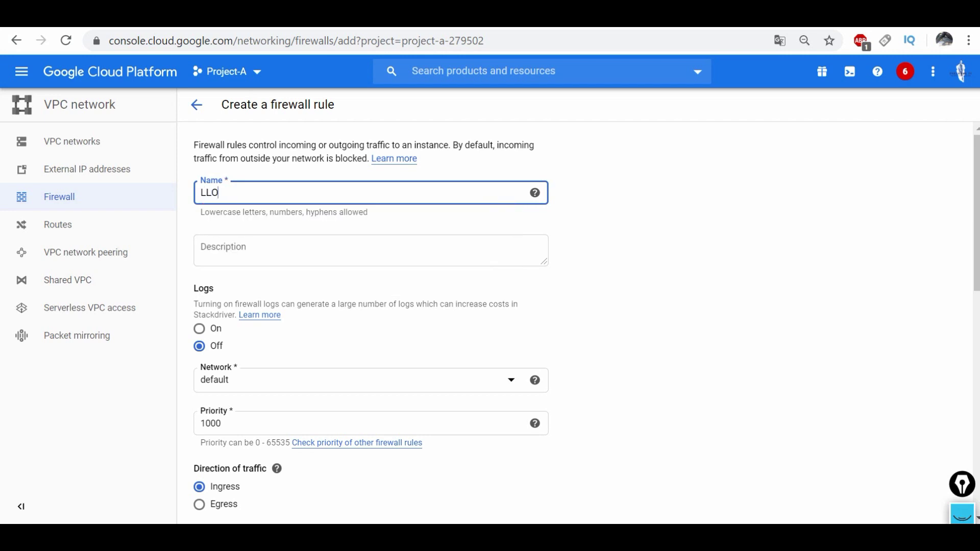
{"action": "type", "text": "allow"}
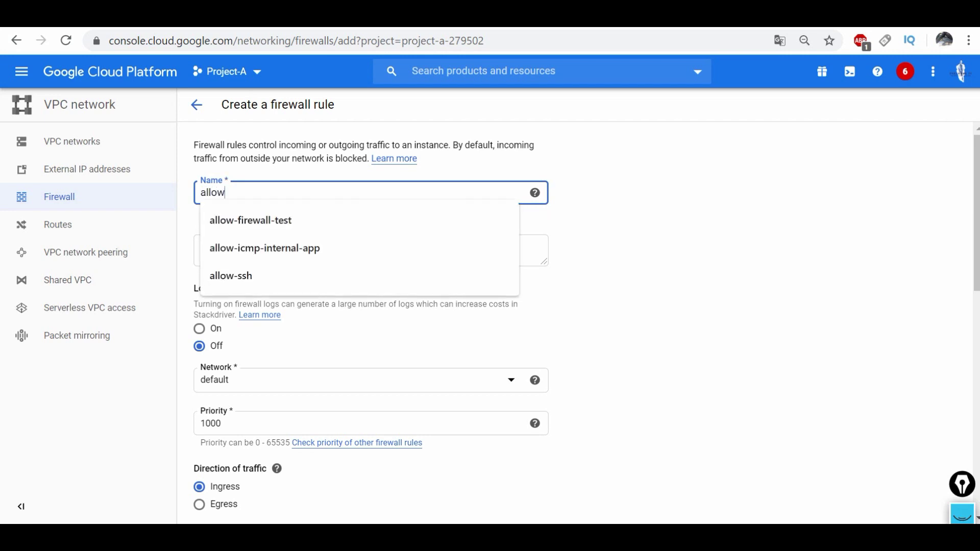
{"action": "type", "text": "-icmp"}
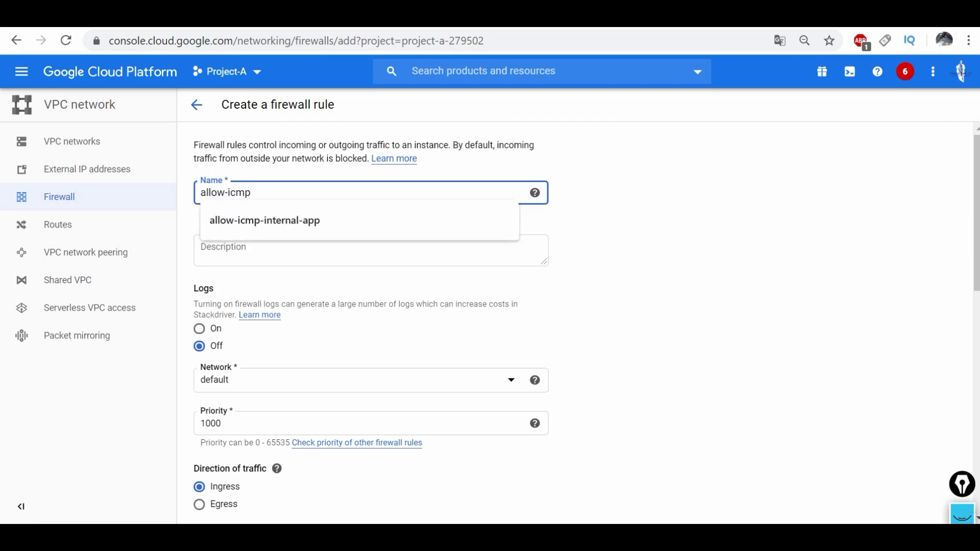
{"action": "type", "text": "-internal-app"}
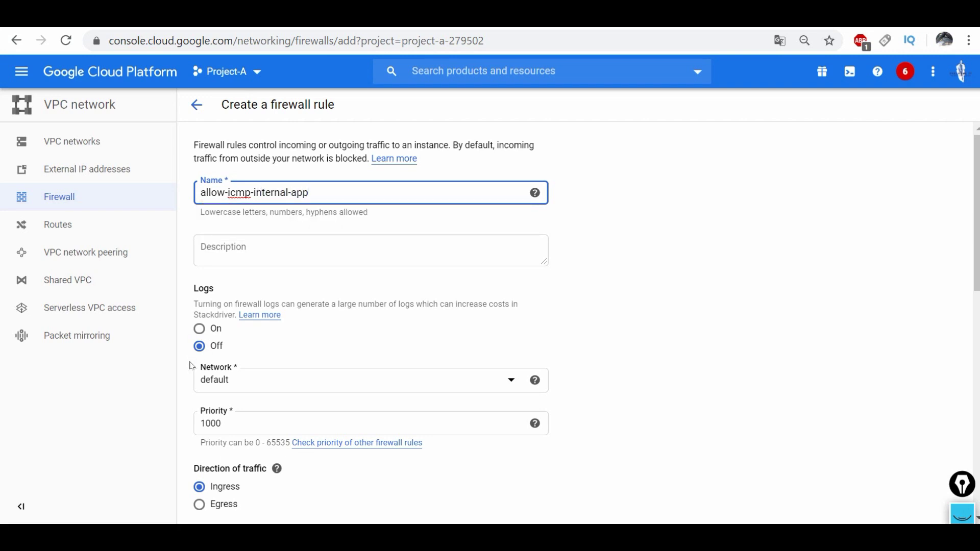
Step: Assign the ICMP rule to the vpc-internal-app network and set its targets to all instances in the network
{"action": "scroll", "coordinate": [732, 272], "scroll_direction": "down", "scroll_amount": 1}
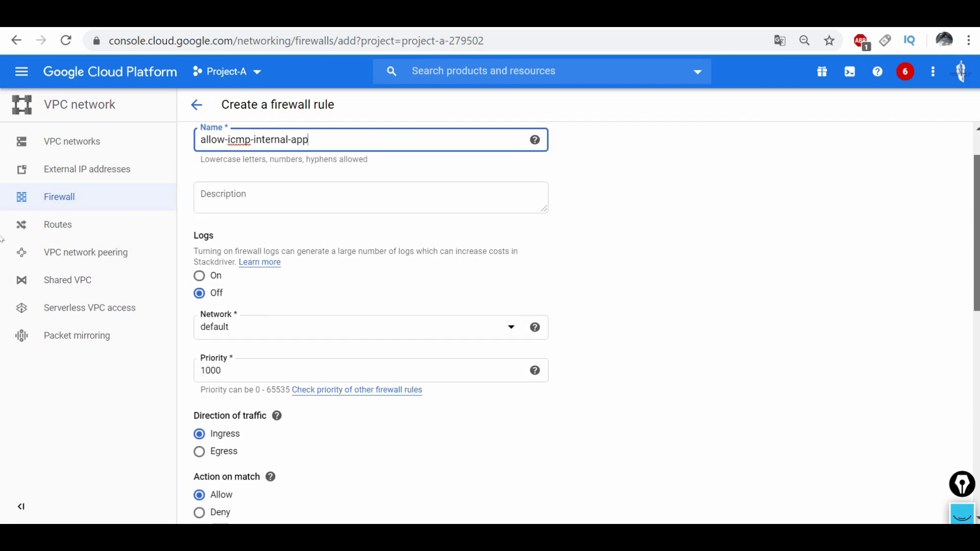
{"action": "left_click", "coordinate": [494, 332]}
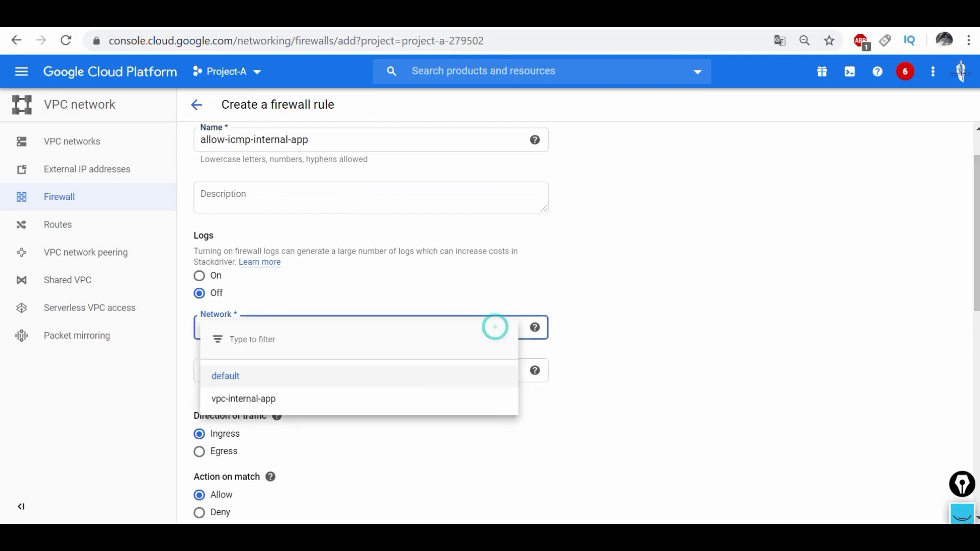
{"action": "left_click", "coordinate": [286, 399]}
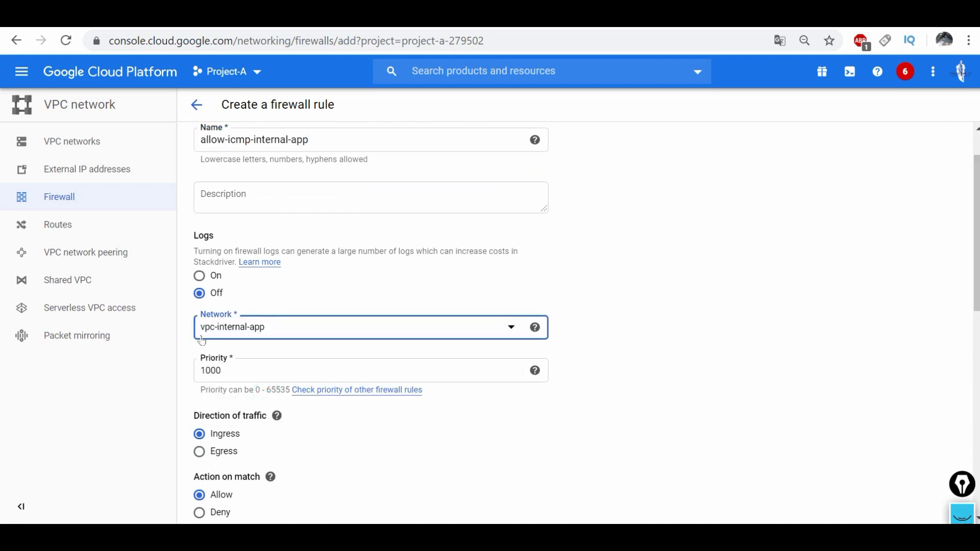
{"action": "scroll", "coordinate": [412, 390], "scroll_direction": "down", "scroll_amount": 2}
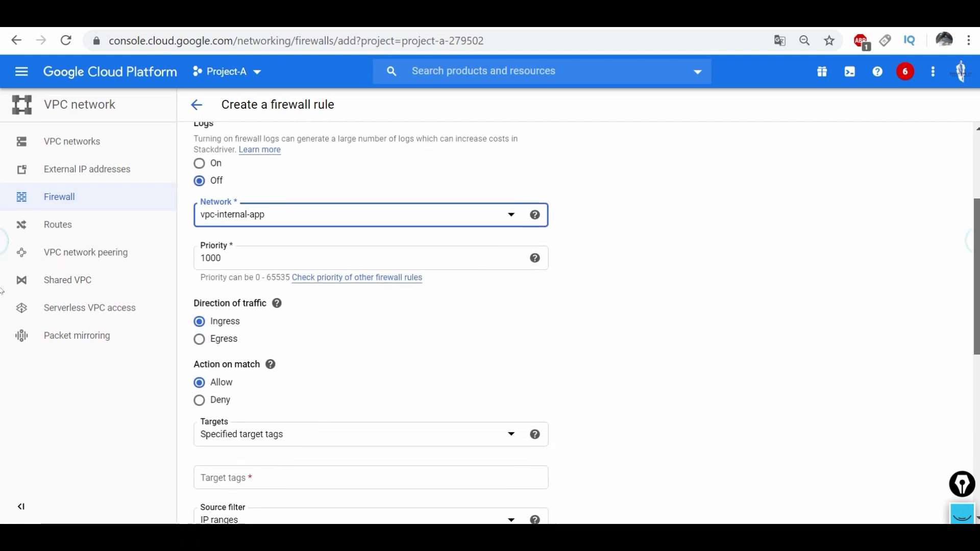
{"action": "left_click", "coordinate": [284, 436]}
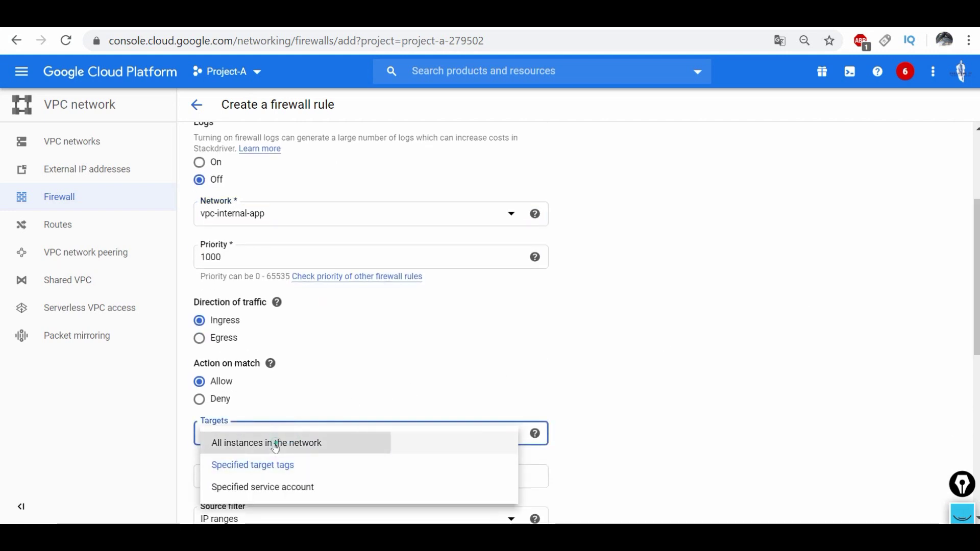
{"action": "left_click", "coordinate": [280, 442]}
Step: Set the ICMP rule's source IP range to 0.0.0.0/0
{"action": "scroll", "coordinate": [397, 379], "scroll_direction": "down", "scroll_amount": 2}
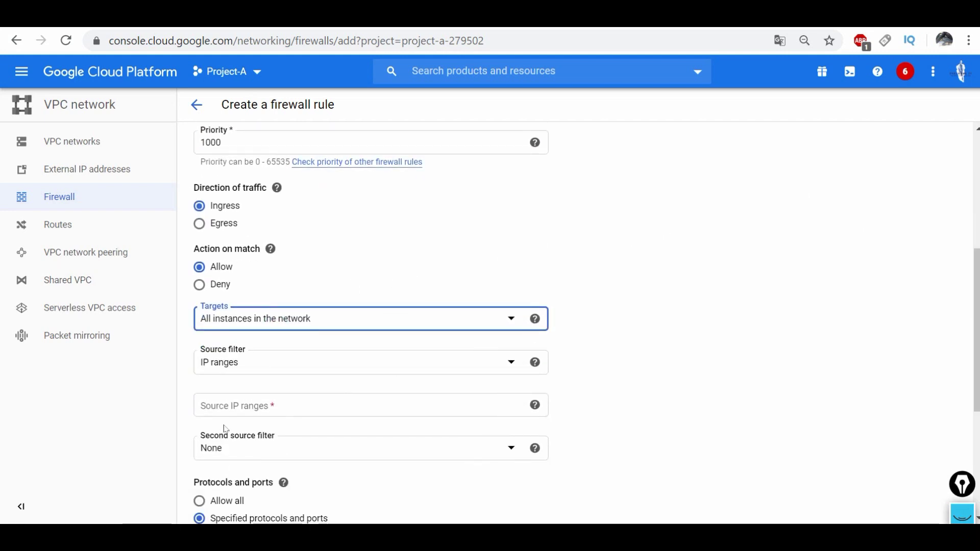
{"action": "left_click", "coordinate": [221, 405]}
{"action": "type", "text": "0.0.0.0/0"}
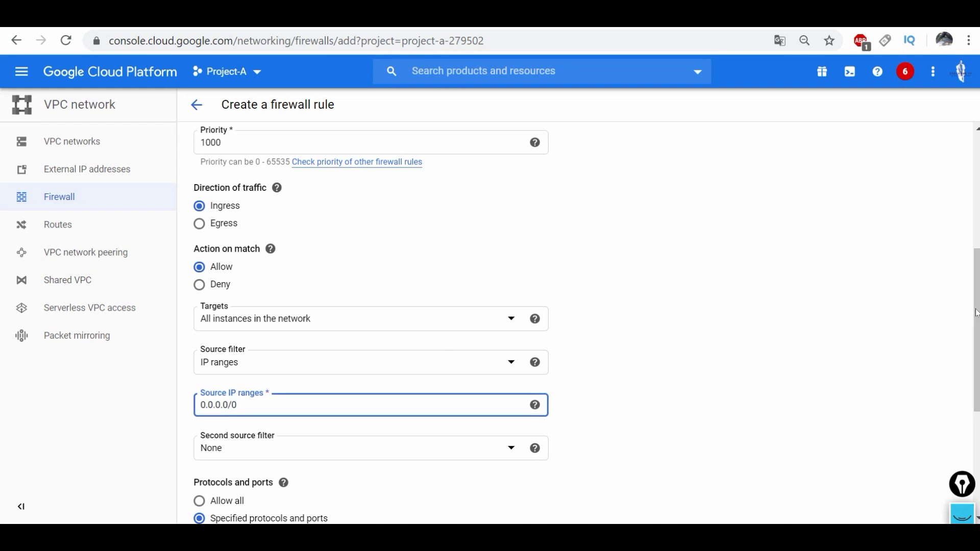
Step: Specify icmp under other protocols and create the firewall rule
{"action": "scroll", "coordinate": [976, 332], "scroll_direction": "down", "scroll_amount": 2}
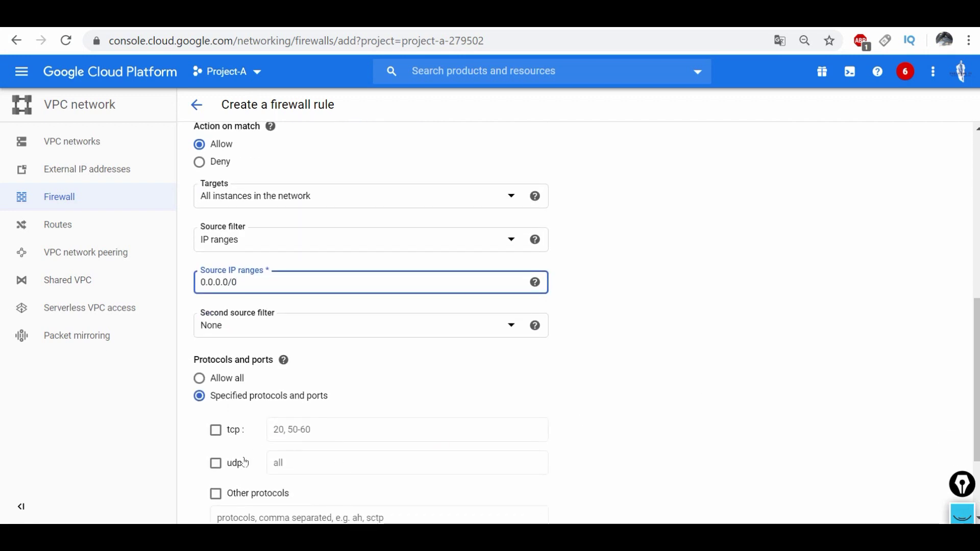
{"action": "left_click", "coordinate": [217, 494]}
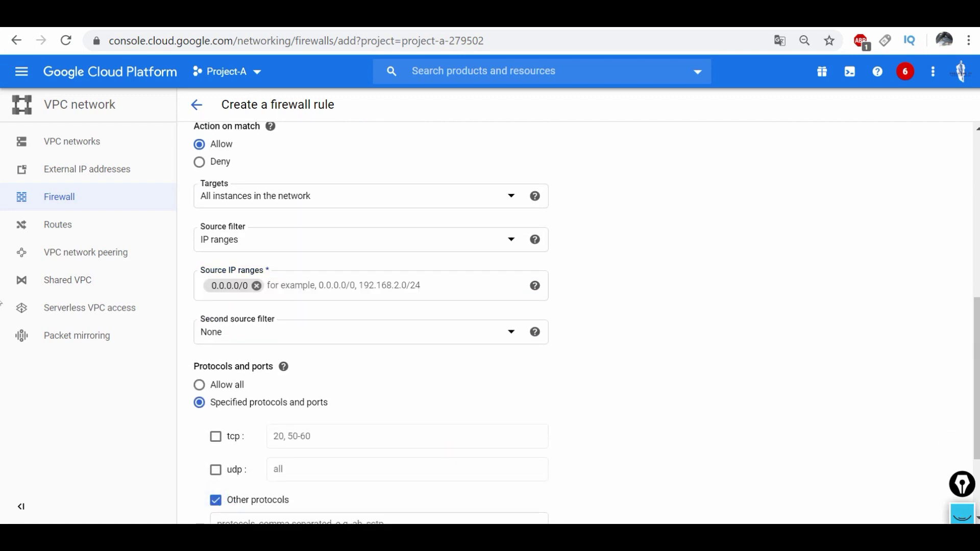
{"action": "scroll", "coordinate": [317, 449], "scroll_direction": "down", "scroll_amount": 2}
{"action": "left_click", "coordinate": [387, 400]}
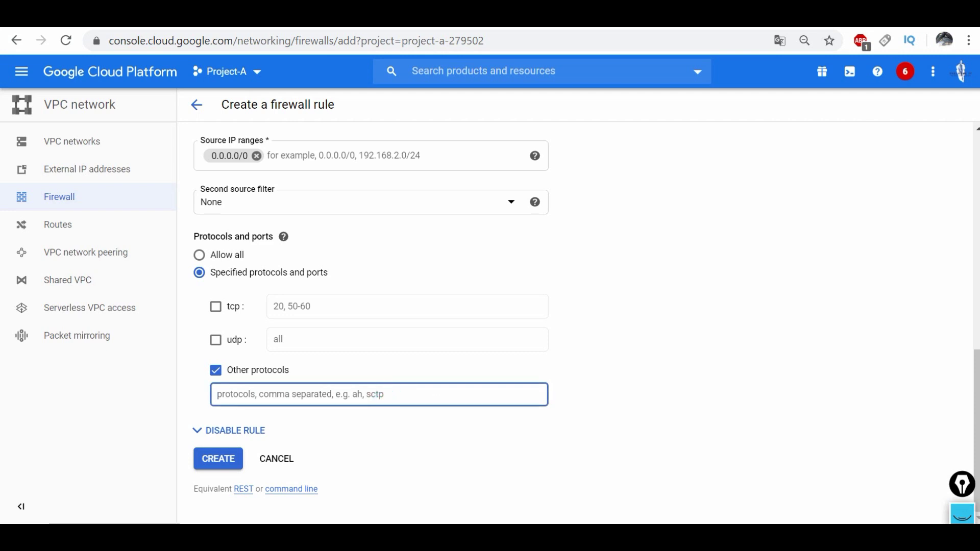
{"action": "type", "text": "icmp"}
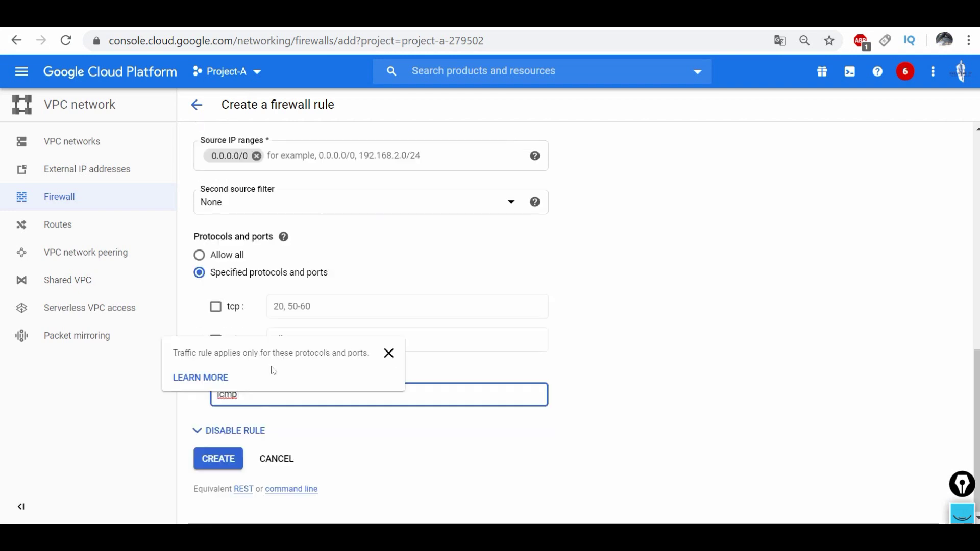
{"action": "left_click", "coordinate": [229, 458]}
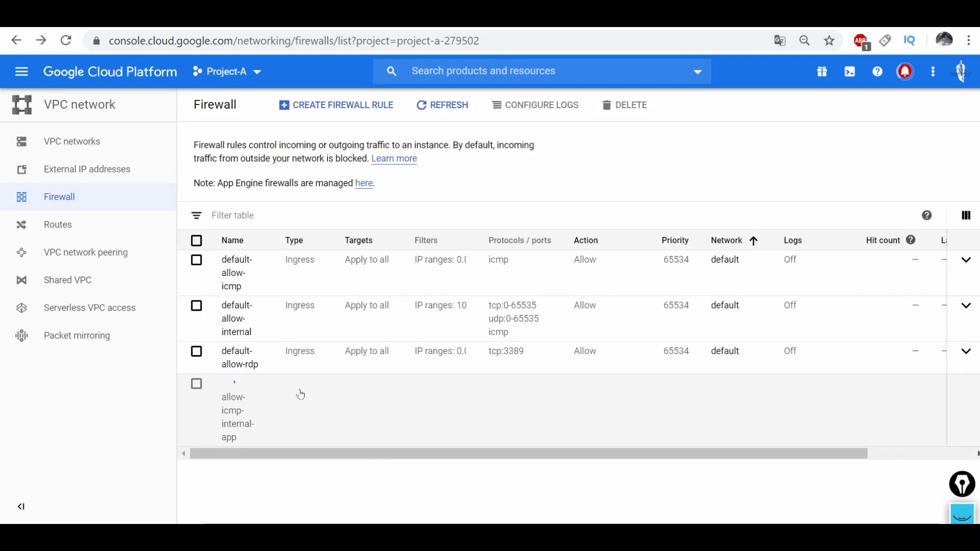
Step: Start another firewall rule named allow-ssh-internal-app on the vpc-internal-app network
{"action": "left_click", "coordinate": [317, 106]}
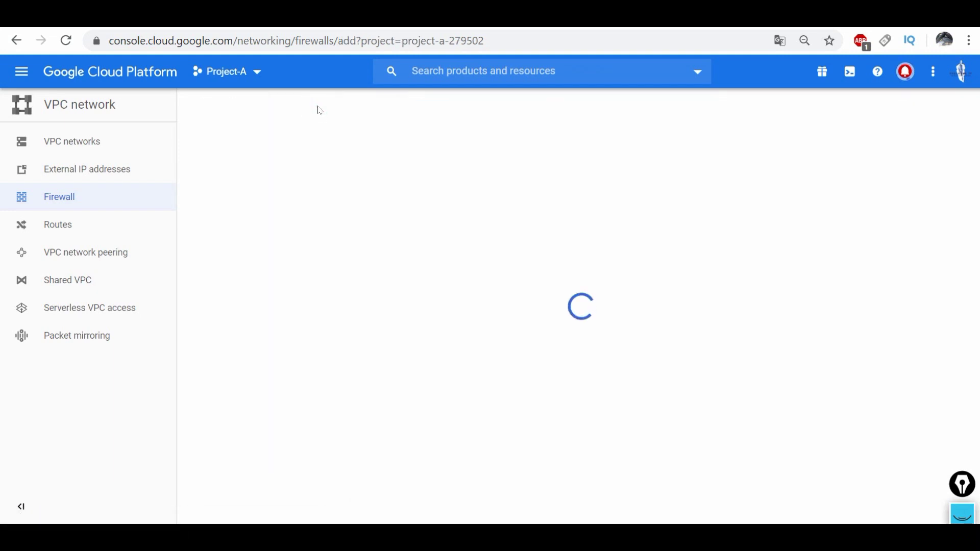
{"action": "left_click", "coordinate": [214, 193]}
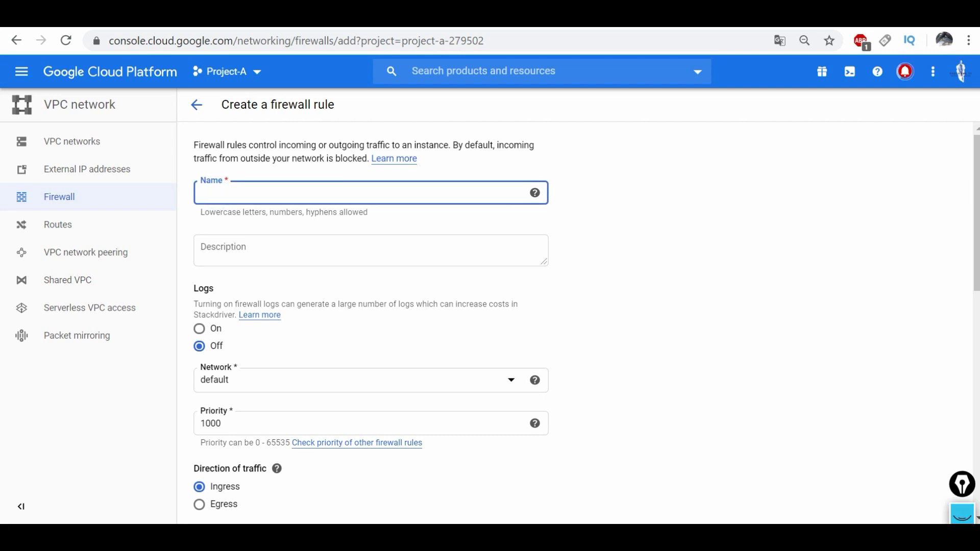
{"action": "type", "text": "allow-ssh-inter"}
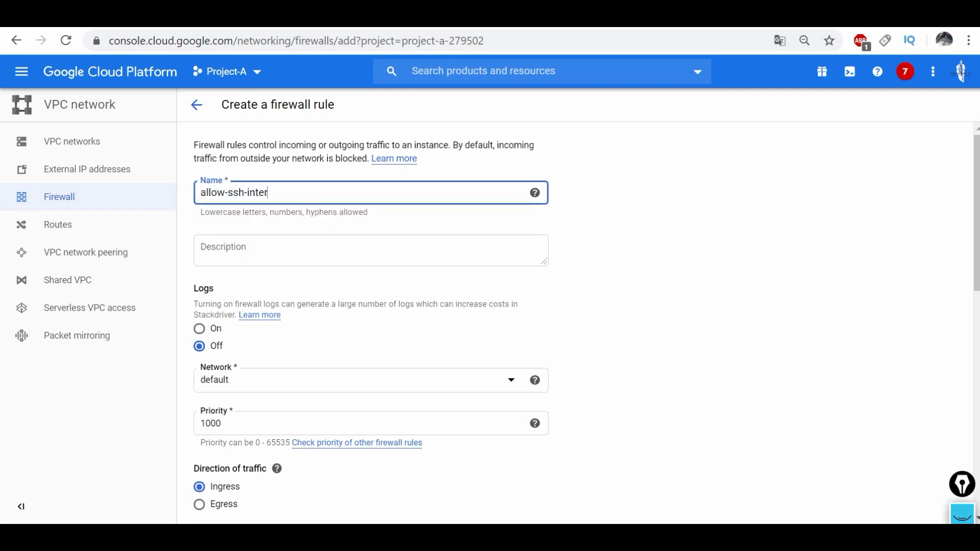
{"action": "type", "text": "nal-app"}
{"action": "left_click", "coordinate": [254, 382]}
{"action": "left_click", "coordinate": [237, 451]}
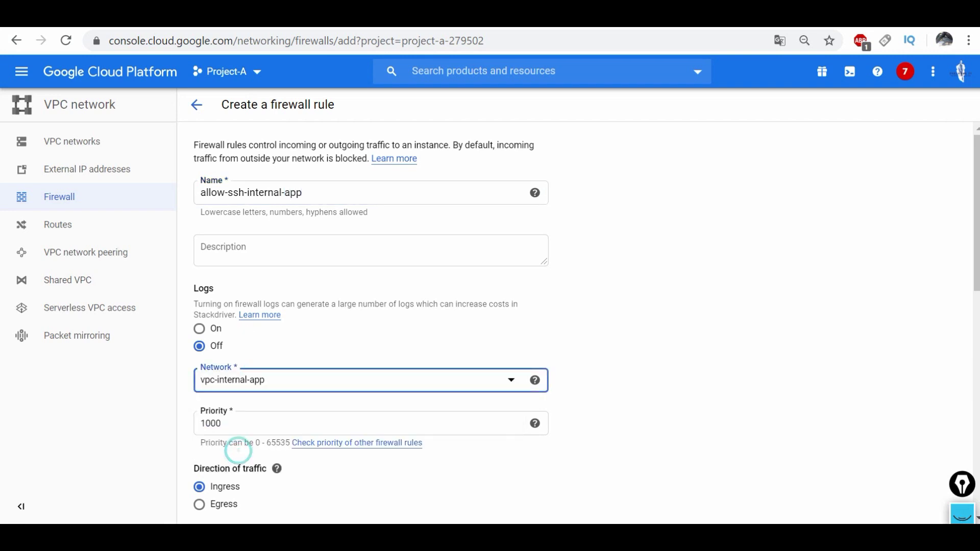
Step: Target all instances in the network with the SSH rule and set its source IP range to 0.0.0.0/0
{"action": "scroll", "coordinate": [838, 346], "scroll_direction": "down", "scroll_amount": 5}
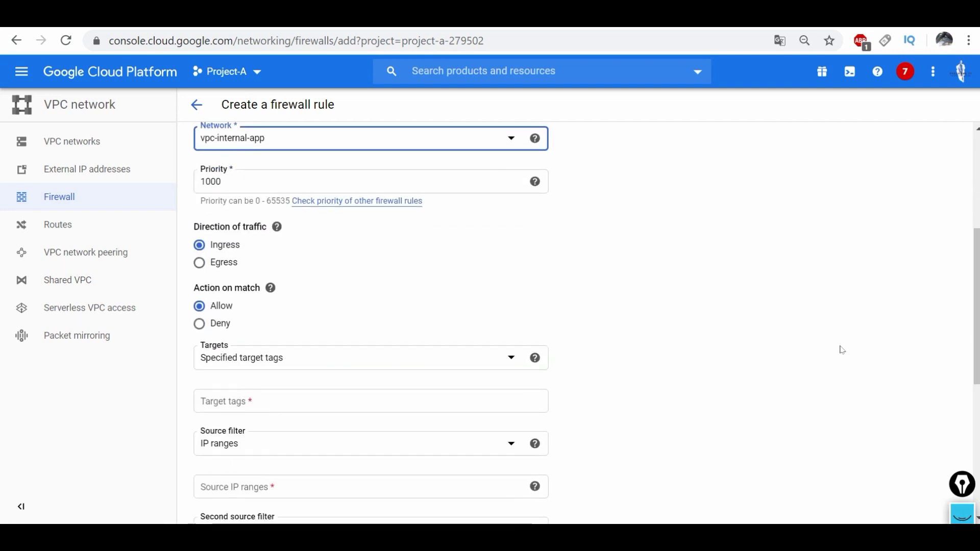
{"action": "left_click", "coordinate": [353, 363]}
{"action": "left_click", "coordinate": [265, 367]}
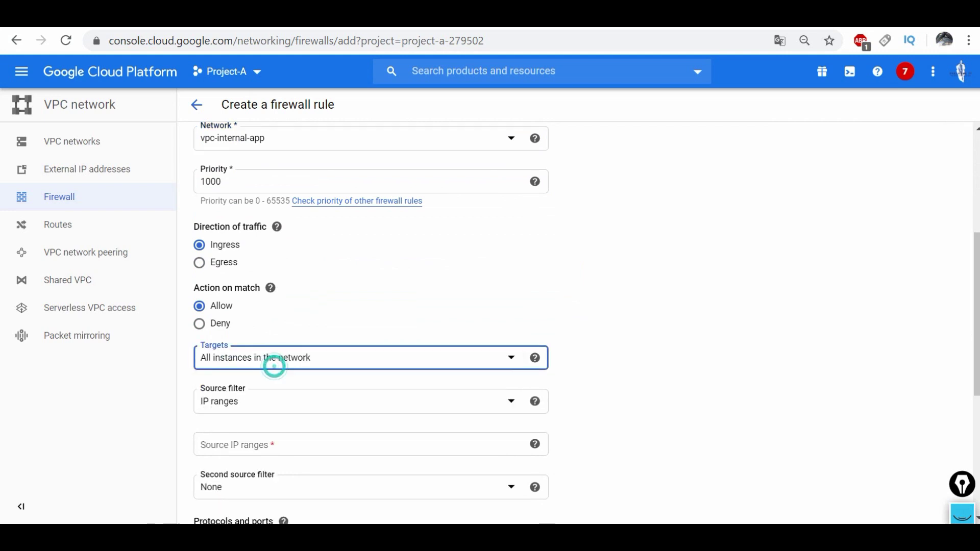
{"action": "left_click", "coordinate": [234, 444]}
{"action": "type", "text": "0.0"}
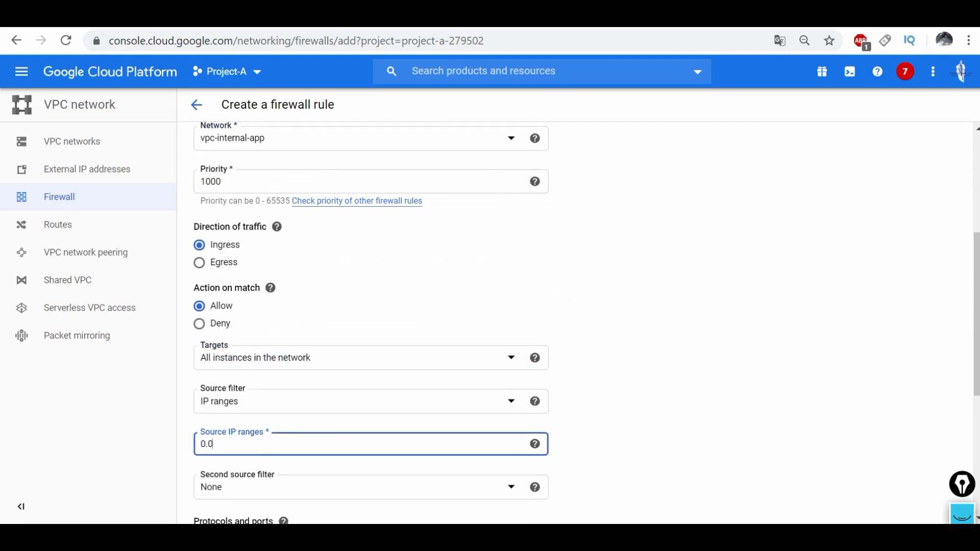
{"action": "type", "text": ".0.0/0"}
Step: Allow TCP port 22 in the SSH rule and create it
{"action": "scroll", "coordinate": [235, 413], "scroll_direction": "down", "scroll_amount": 5}
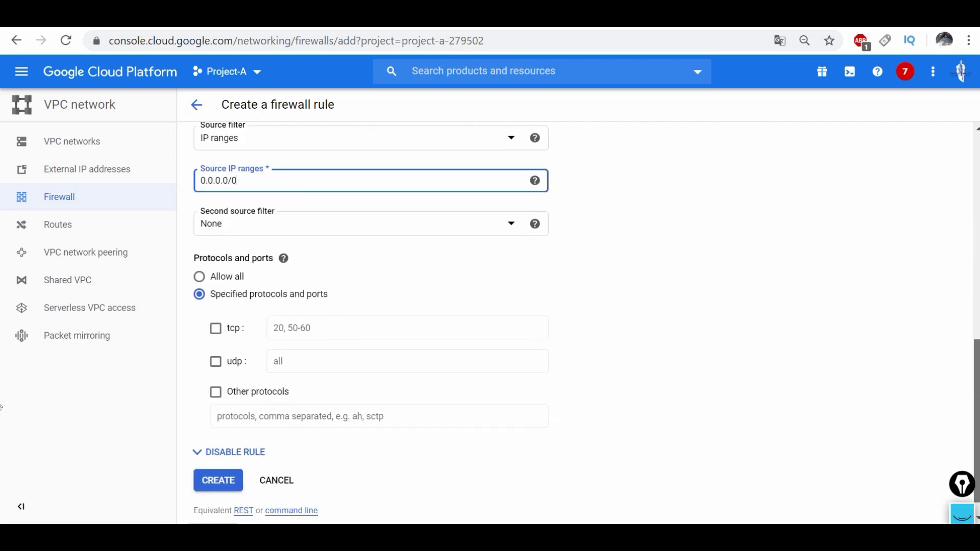
{"action": "left_click", "coordinate": [220, 340]}
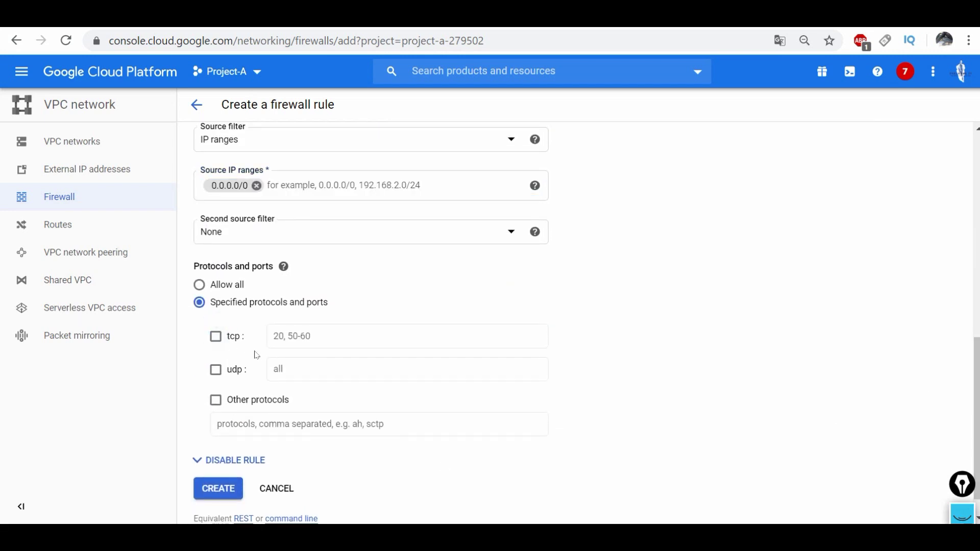
{"action": "left_click", "coordinate": [216, 337]}
{"action": "left_click", "coordinate": [304, 337]}
{"action": "type", "text": "2"}
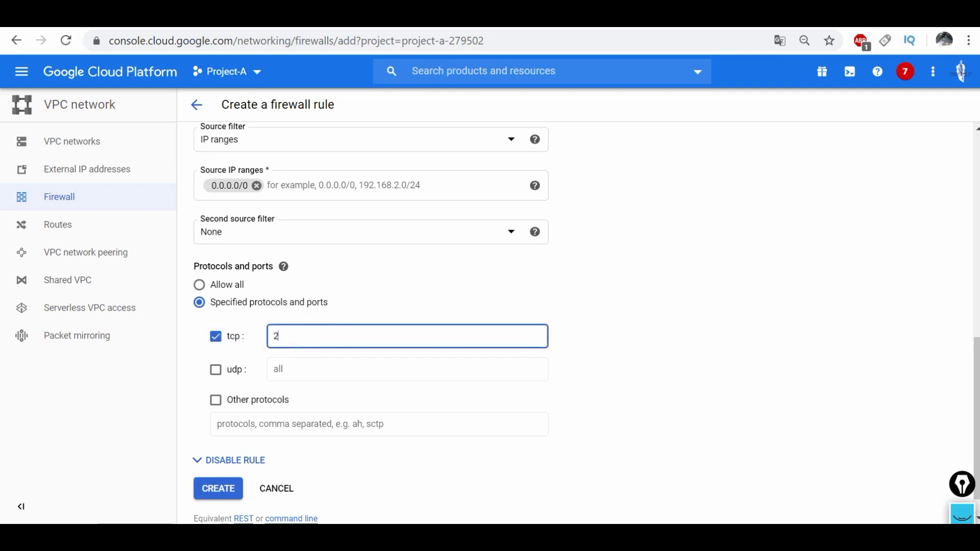
{"action": "type", "text": "2"}
{"action": "scroll", "coordinate": [967, 337], "scroll_direction": "down", "scroll_amount": 1}
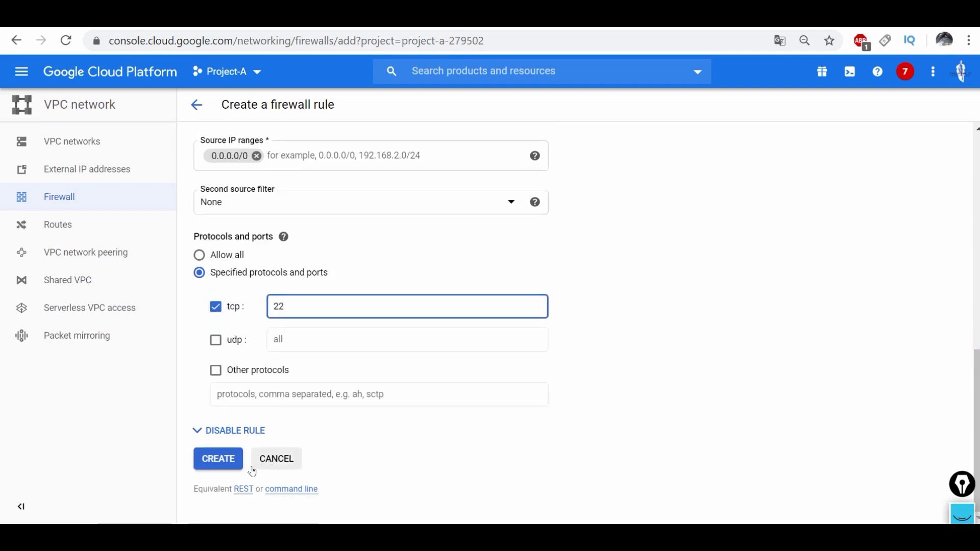
{"action": "left_click", "coordinate": [234, 461]}
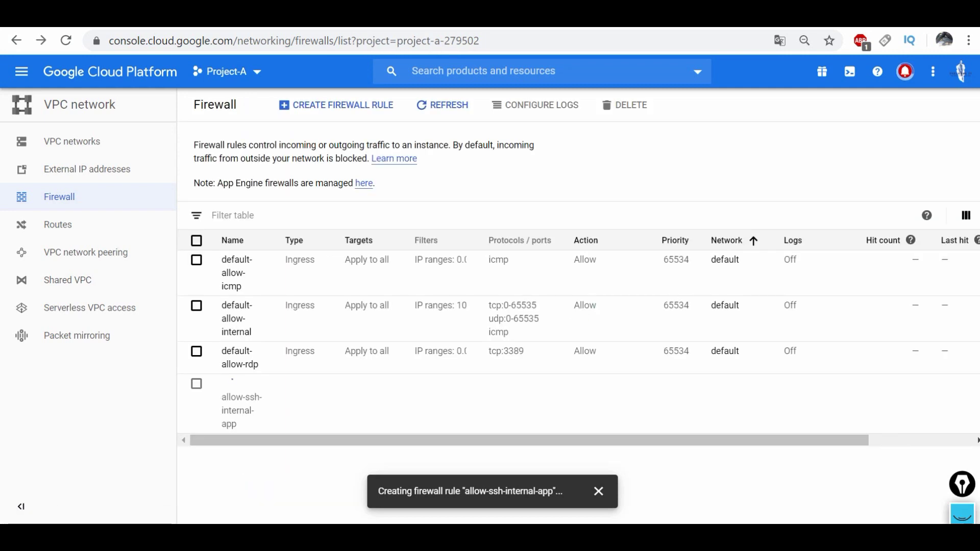
Step: Start a new firewall rule named allow-http-internal-app on the vpc-internal-app network
{"action": "left_click", "coordinate": [286, 108]}
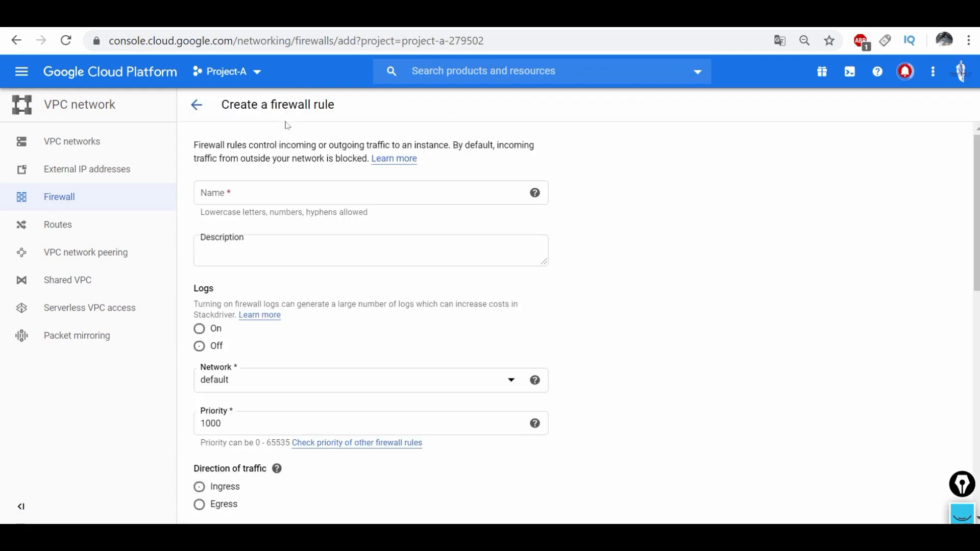
{"action": "left_click", "coordinate": [271, 192]}
{"action": "type", "text": "a"}
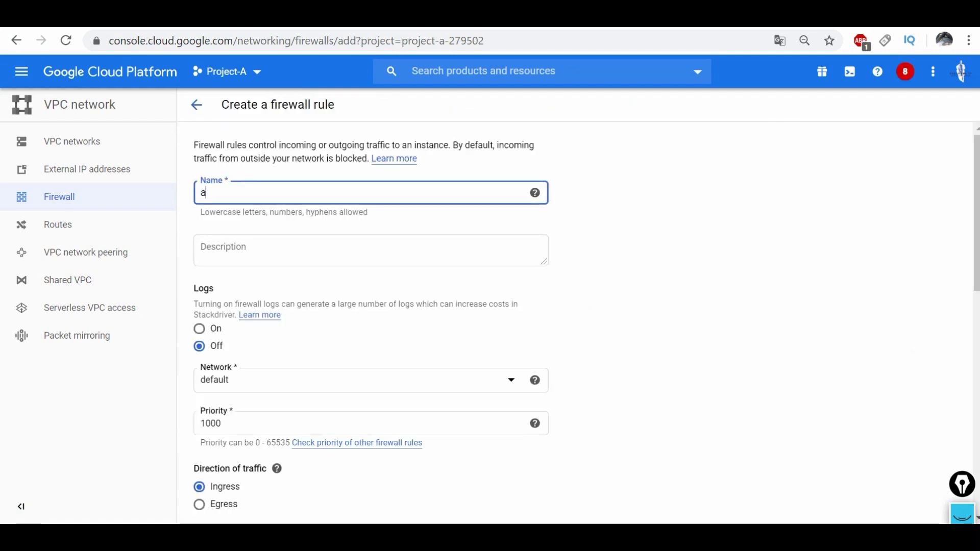
{"action": "type", "text": "llow-"}
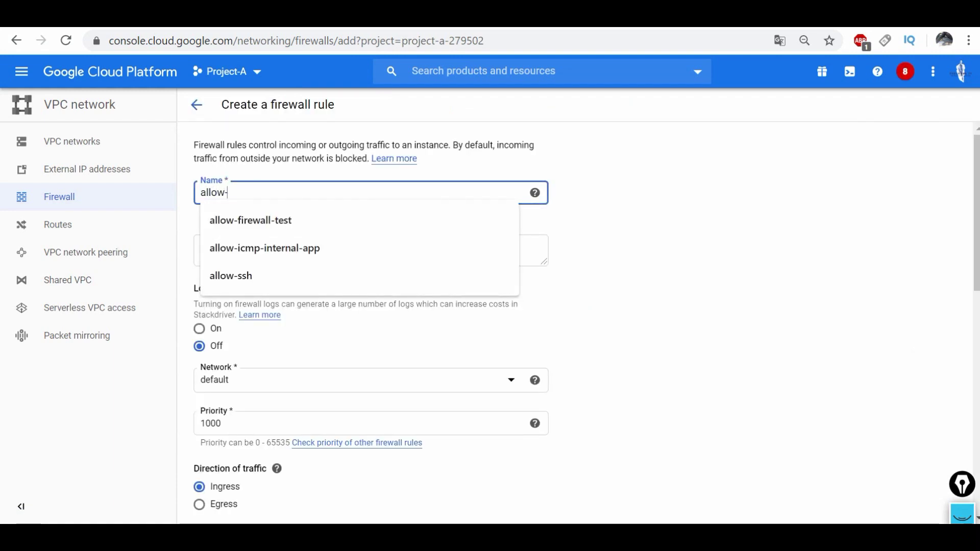
{"action": "type", "text": "http-internal-app"}
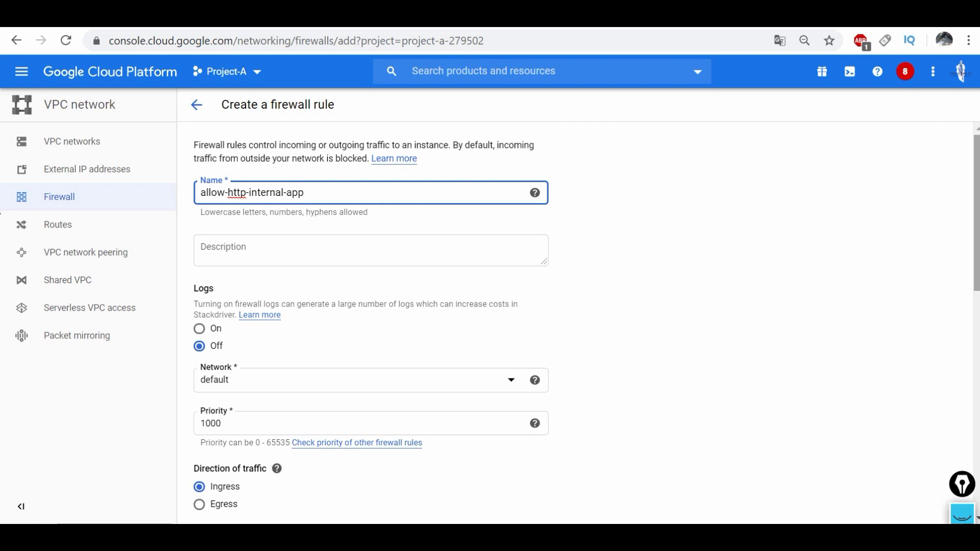
{"action": "scroll", "coordinate": [586, 323], "scroll_direction": "down", "scroll_amount": 2}
{"action": "scroll", "coordinate": [971, 346], "scroll_direction": "down", "scroll_amount": 5}
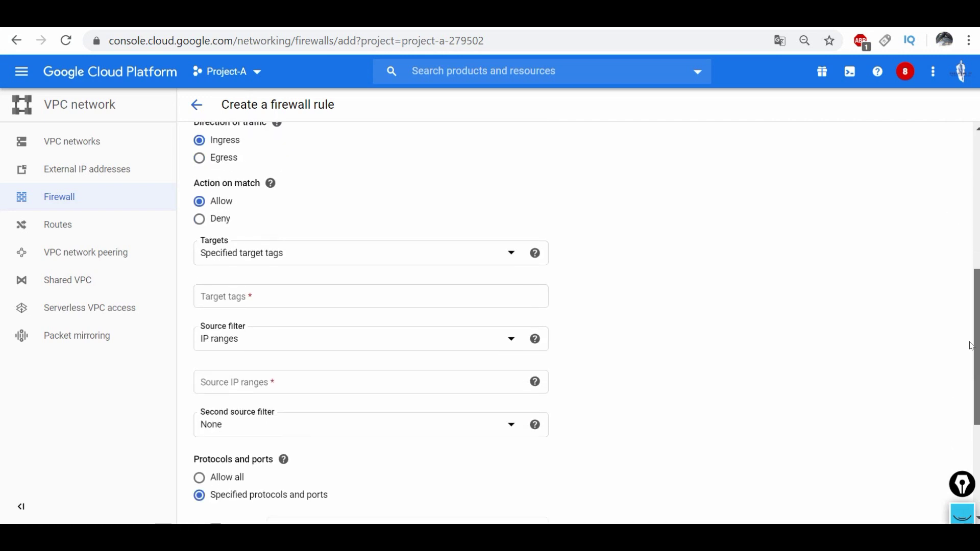
{"action": "scroll", "coordinate": [972, 346], "scroll_direction": "up", "scroll_amount": 5}
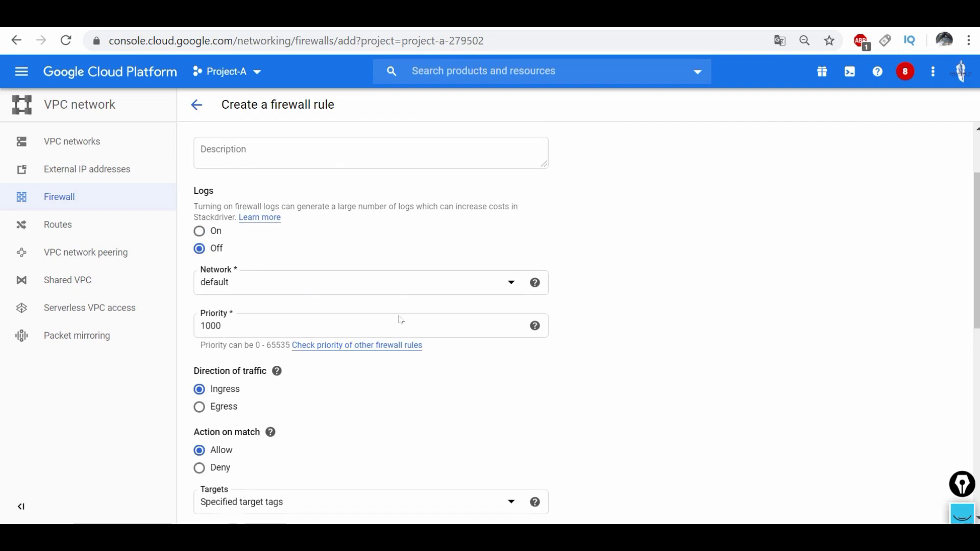
{"action": "left_click", "coordinate": [404, 284]}
{"action": "left_click", "coordinate": [258, 354]}
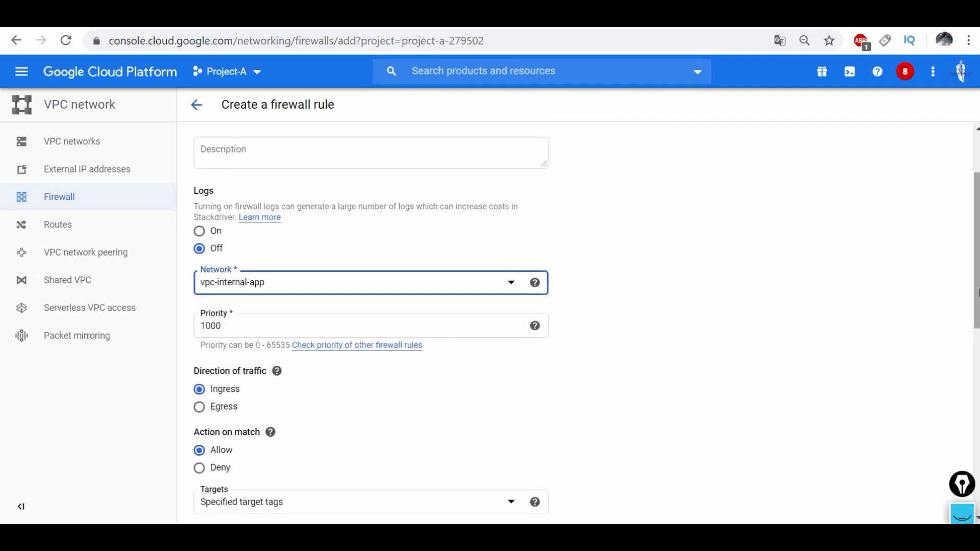
Step: Target all instances in the network with the HTTP rule and set its source IP range to 0.0.0.0/0
{"action": "scroll", "coordinate": [448, 341], "scroll_direction": "down", "scroll_amount": 4}
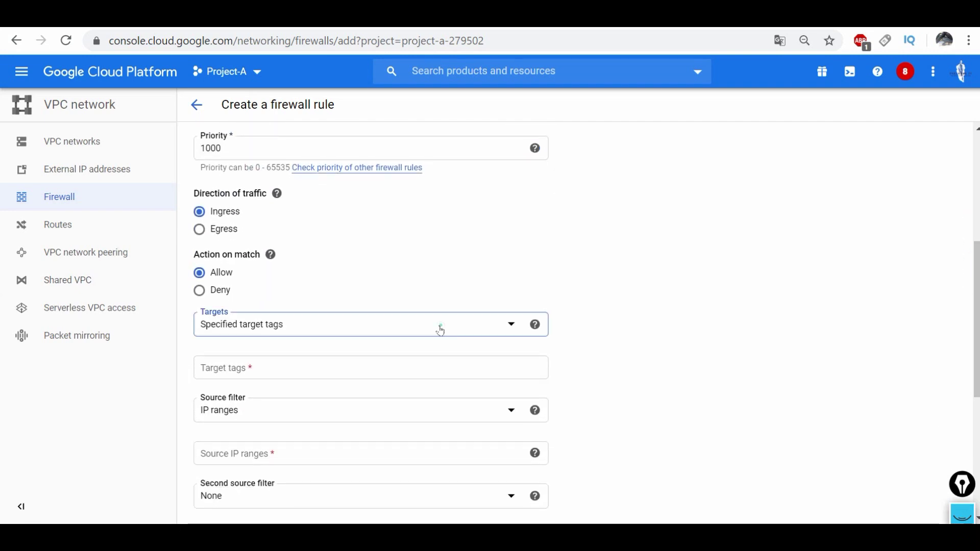
{"action": "left_click", "coordinate": [439, 328]}
{"action": "left_click", "coordinate": [281, 333]}
{"action": "left_click", "coordinate": [240, 411]}
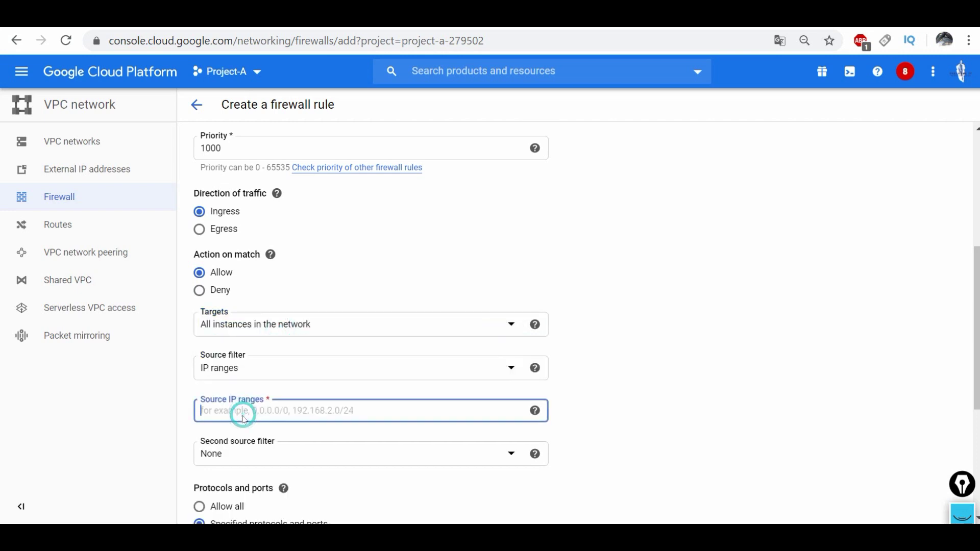
{"action": "type", "text": "0.0.0.0/0"}
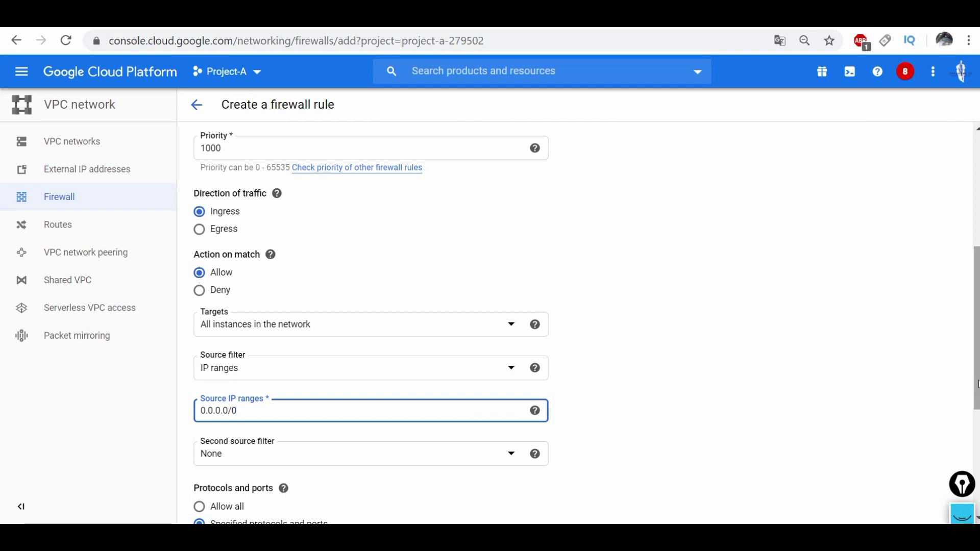
Step: Allow TCP port 80 in the HTTP rule and create it
{"action": "scroll", "coordinate": [978, 383], "scroll_direction": "down", "scroll_amount": 3}
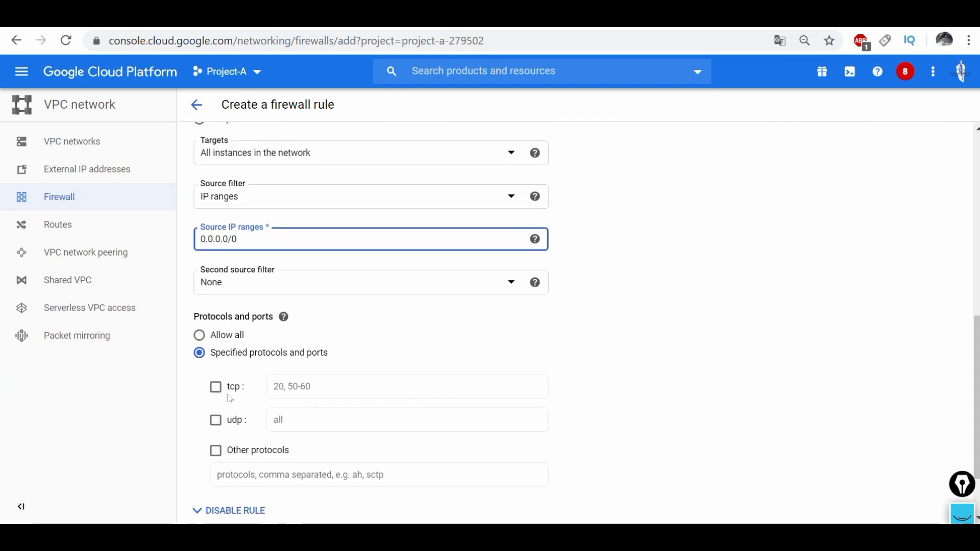
{"action": "left_click", "coordinate": [215, 387]}
{"action": "left_click", "coordinate": [280, 393]}
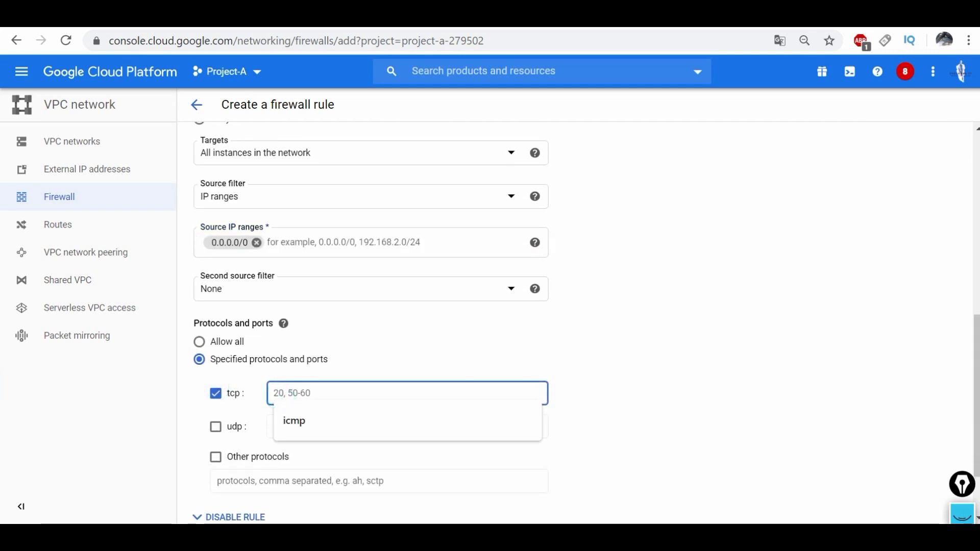
{"action": "type", "text": "80"}
{"action": "scroll", "coordinate": [854, 336], "scroll_direction": "down", "scroll_amount": 1}
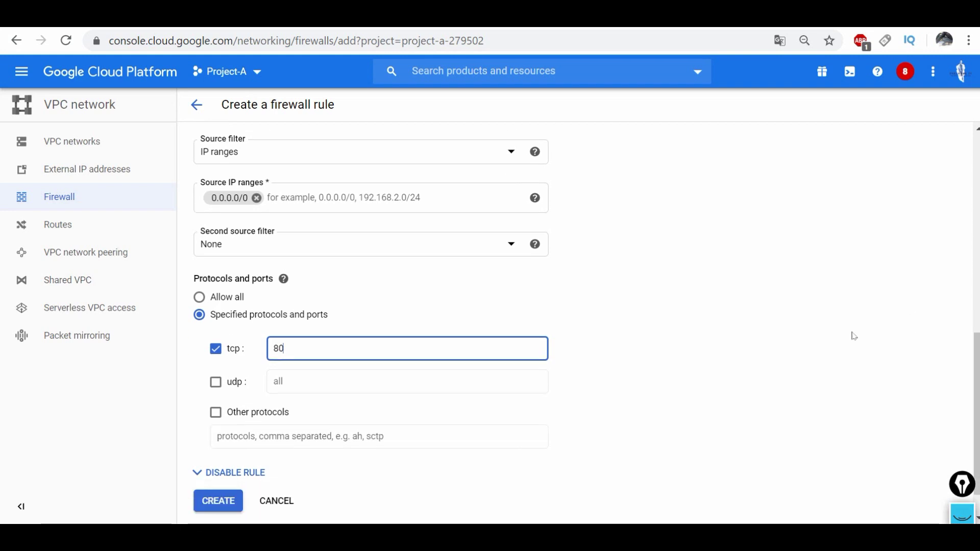
{"action": "scroll", "coordinate": [854, 336], "scroll_direction": "down", "scroll_amount": 1}
{"action": "left_click", "coordinate": [214, 459]}
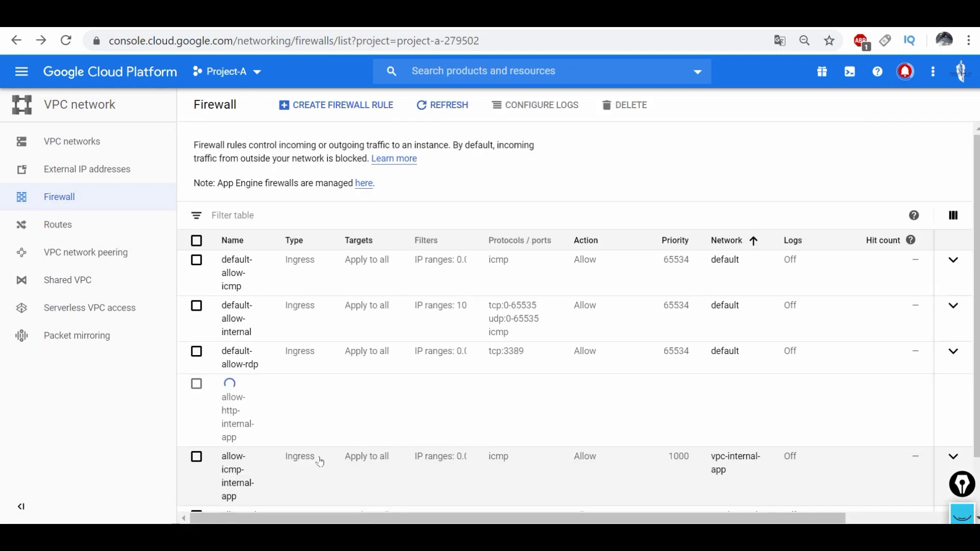
Step: Start a further firewall rule named allow-health-check on the vpc-internal-app network
{"action": "scroll", "coordinate": [265, 406], "scroll_direction": "down", "scroll_amount": 1}
{"action": "scroll", "coordinate": [265, 405], "scroll_direction": "down", "scroll_amount": 1}
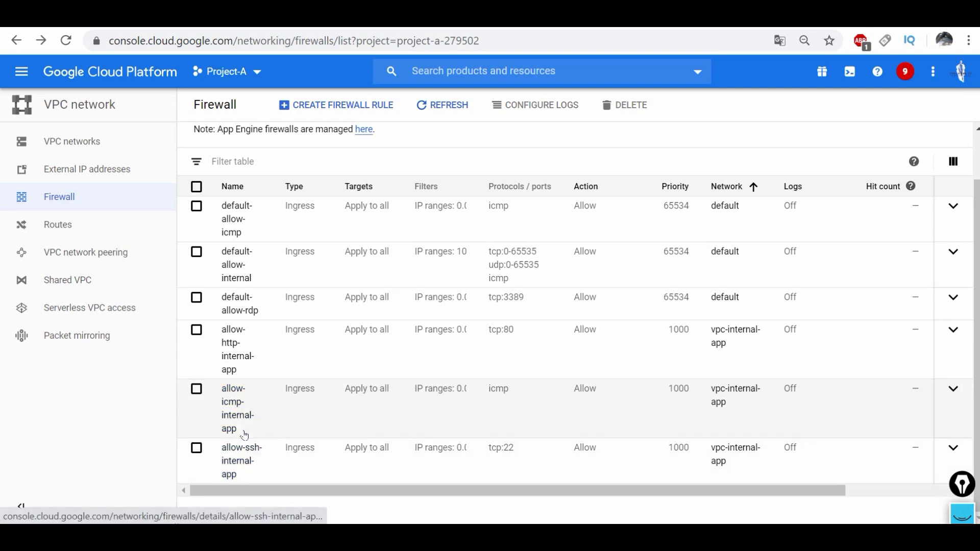
{"action": "scroll", "coordinate": [267, 317], "scroll_direction": "up", "scroll_amount": 1}
{"action": "scroll", "coordinate": [268, 317], "scroll_direction": "up", "scroll_amount": 1}
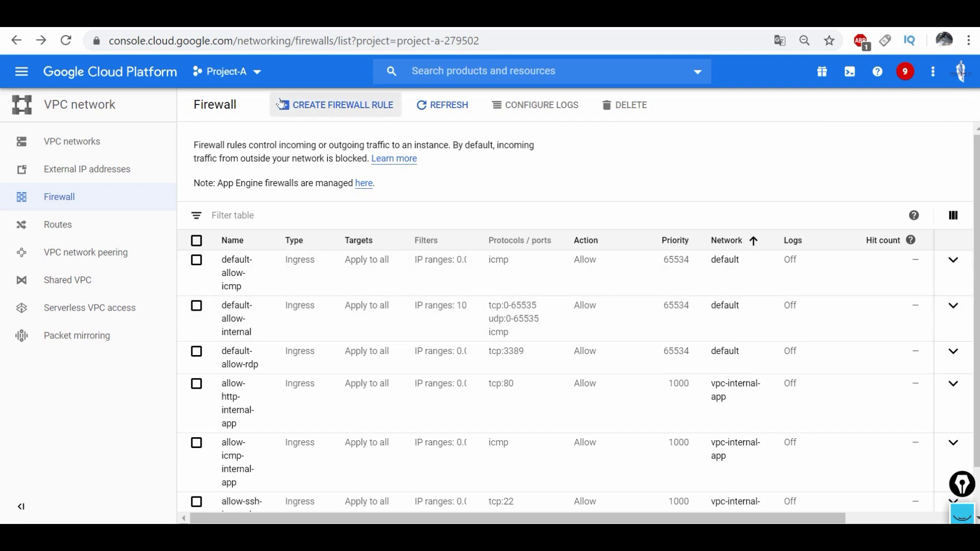
{"action": "left_click", "coordinate": [72, 201]}
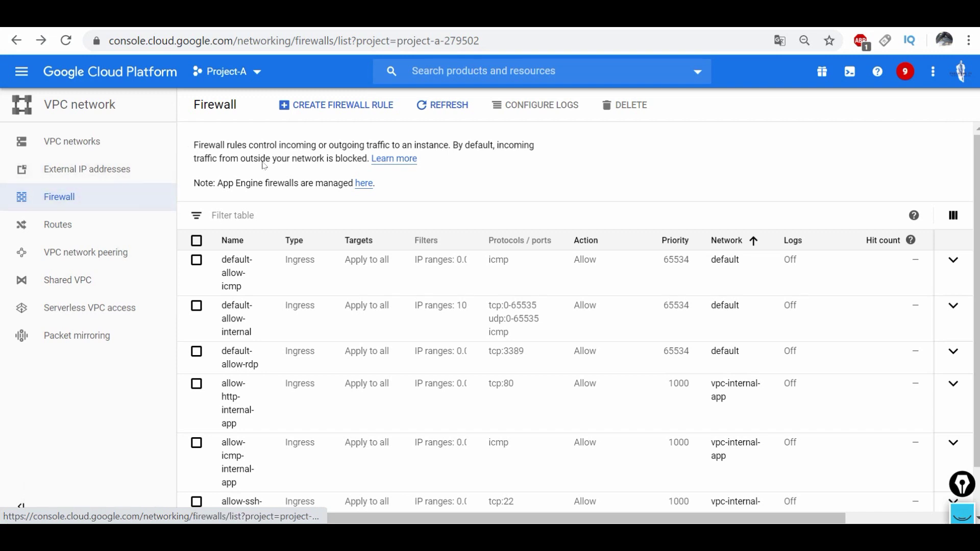
{"action": "left_click", "coordinate": [325, 113]}
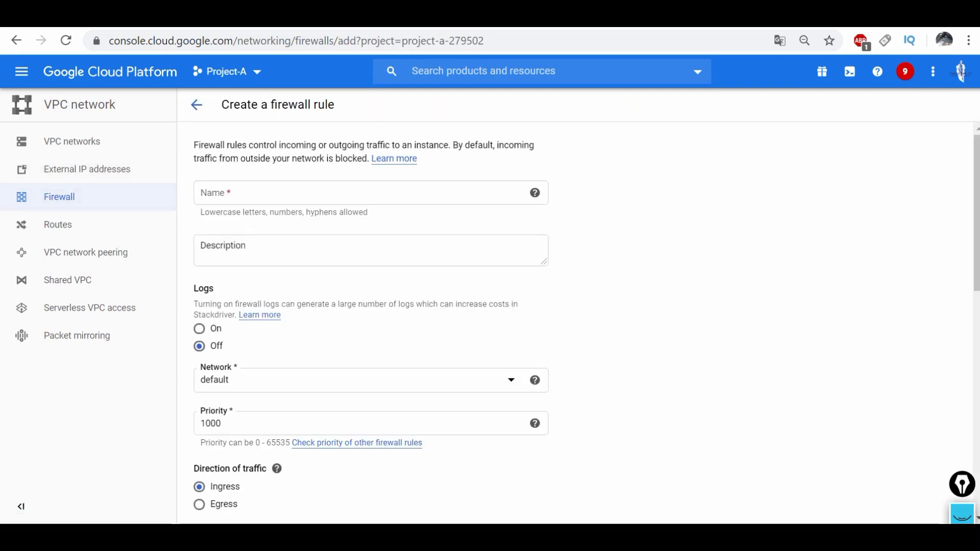
{"action": "left_click", "coordinate": [269, 196]}
{"action": "type", "text": "all"}
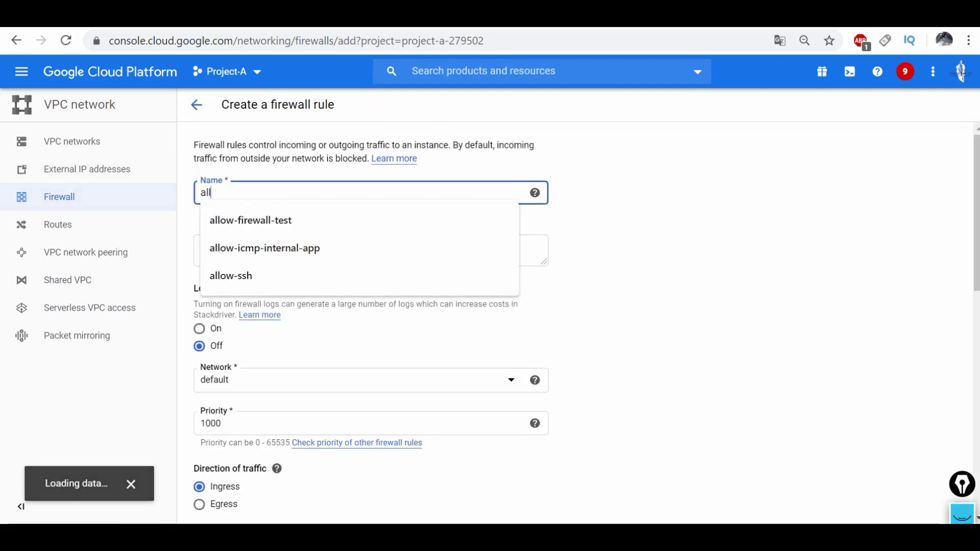
{"action": "type", "text": "ow-he"}
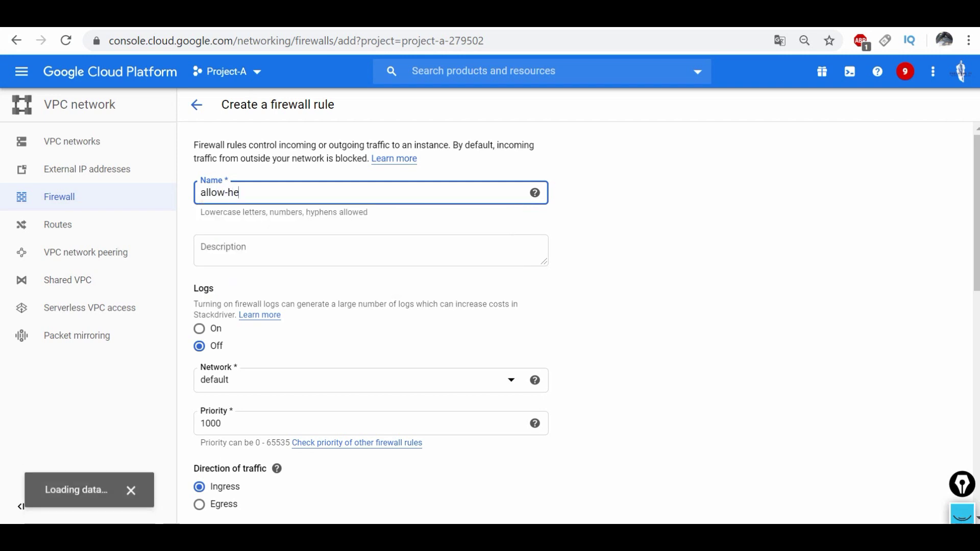
{"action": "type", "text": "alth-check"}
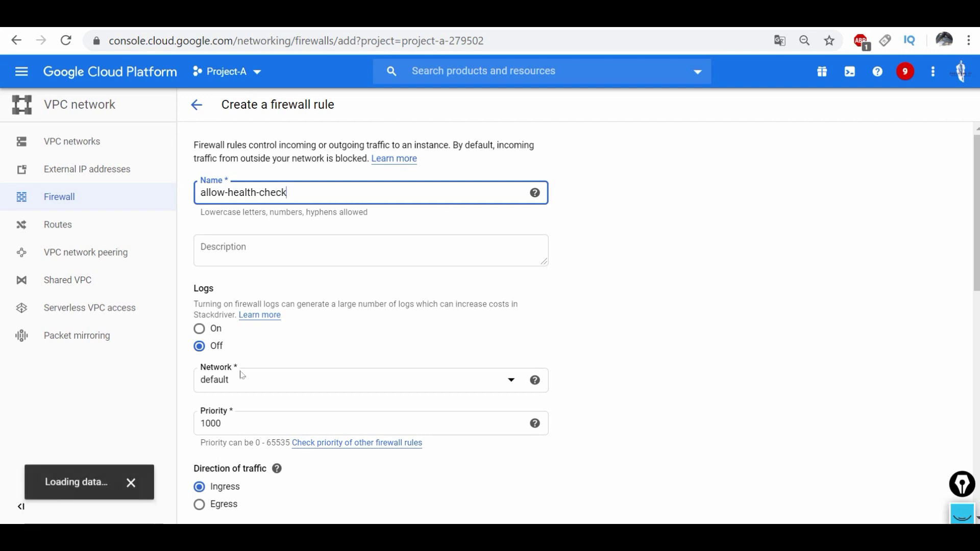
{"action": "left_click", "coordinate": [247, 385]}
{"action": "left_click", "coordinate": [243, 452]}
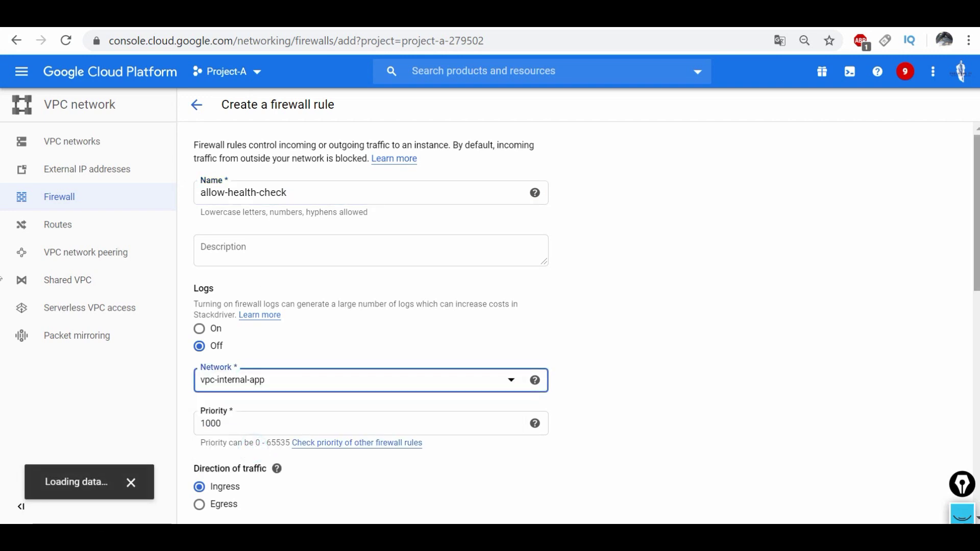
Step: Add the target tag lb-backend to the health check rule
{"action": "scroll", "coordinate": [977, 296], "scroll_direction": "down", "scroll_amount": 1}
{"action": "scroll", "coordinate": [976, 296], "scroll_direction": "down", "scroll_amount": 1}
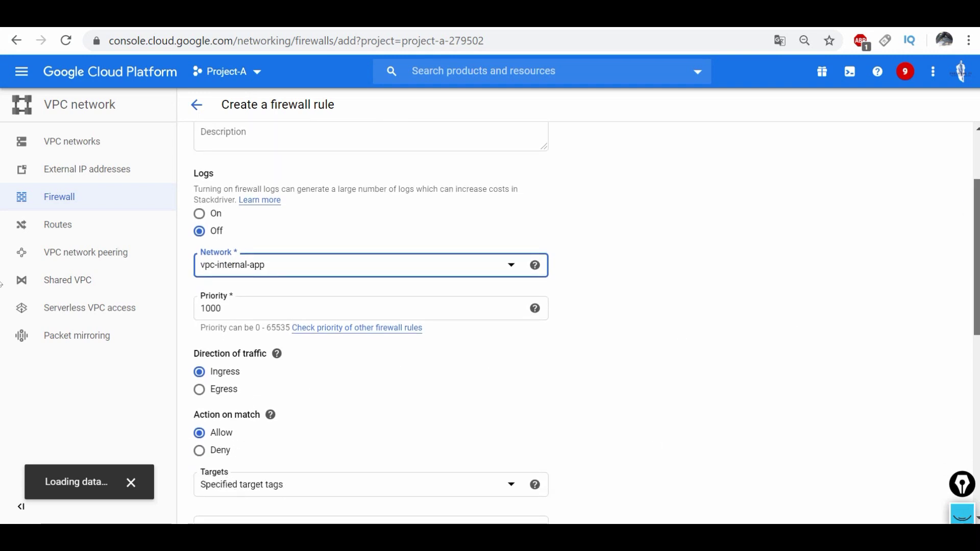
{"action": "scroll", "coordinate": [266, 334], "scroll_direction": "down", "scroll_amount": 3}
{"action": "left_click", "coordinate": [251, 358]}
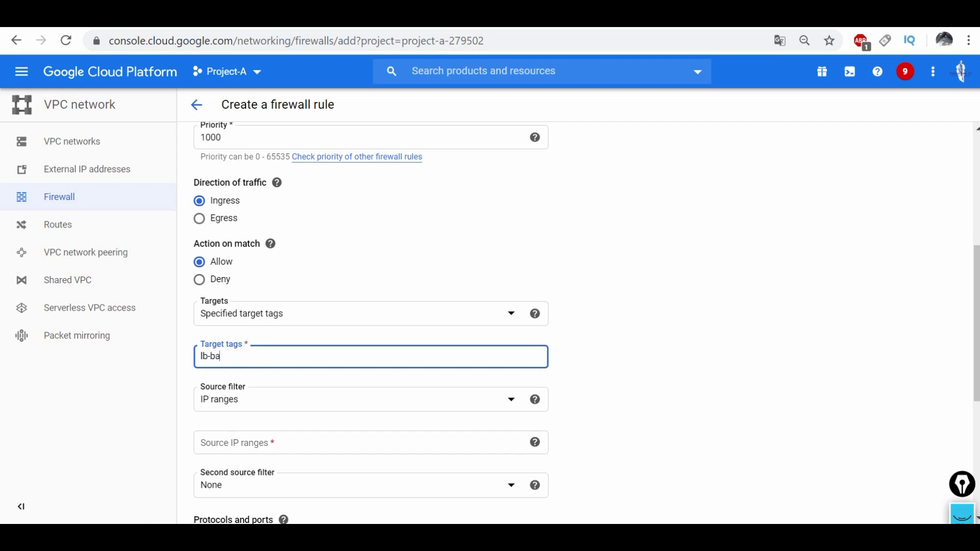
{"action": "left_click", "coordinate": [293, 442]}
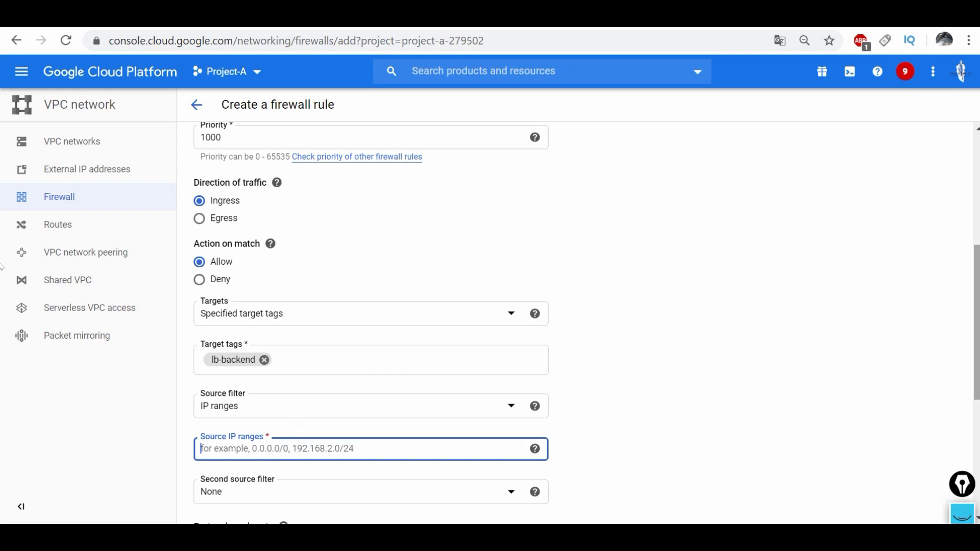
Step: Copy 35.191.0.0/16 from the Google Cloud health checks documentation and add it to the health check rule's source IP ranges
{"action": "scroll", "coordinate": [1, 269], "scroll_direction": "down", "scroll_amount": 2}
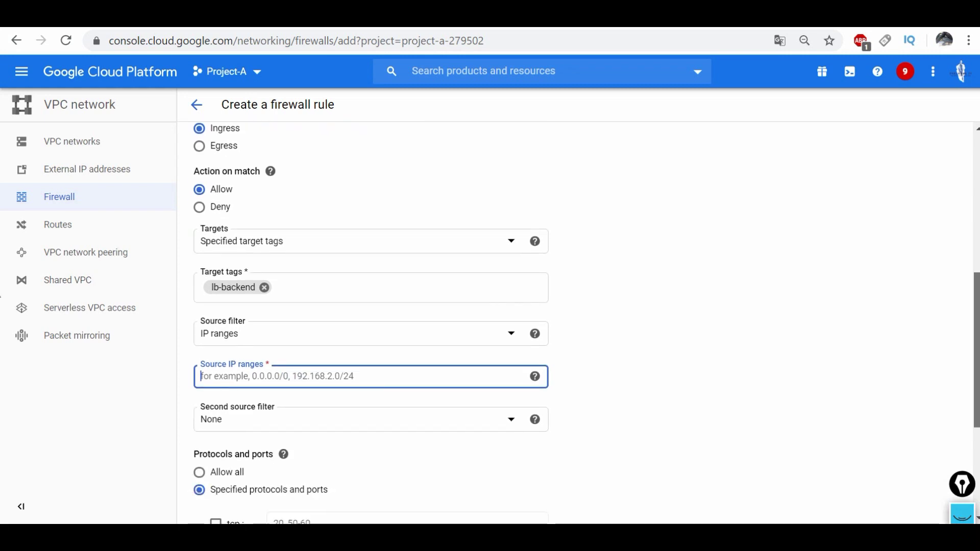
{"action": "key", "text": "ctrl+Tab"}
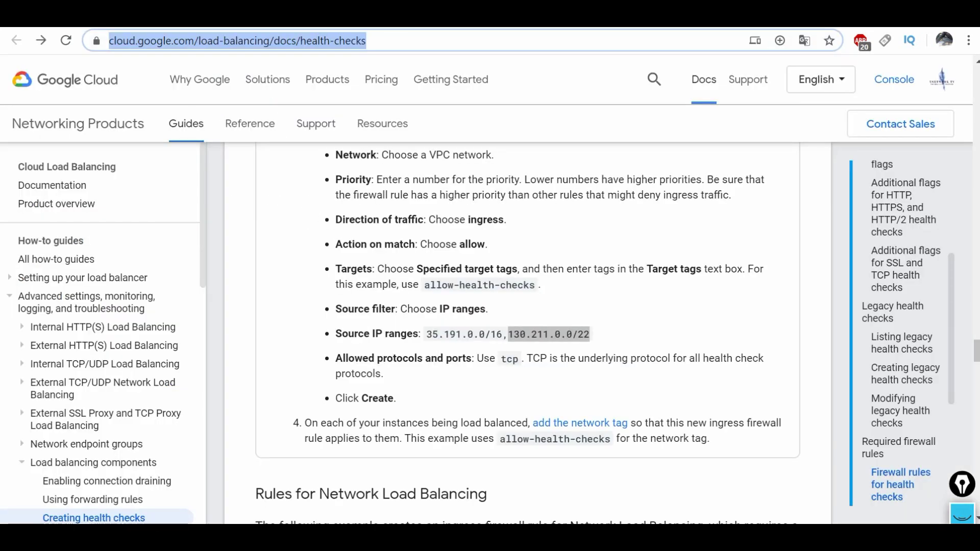
{"action": "left_click", "coordinate": [977, 351]}
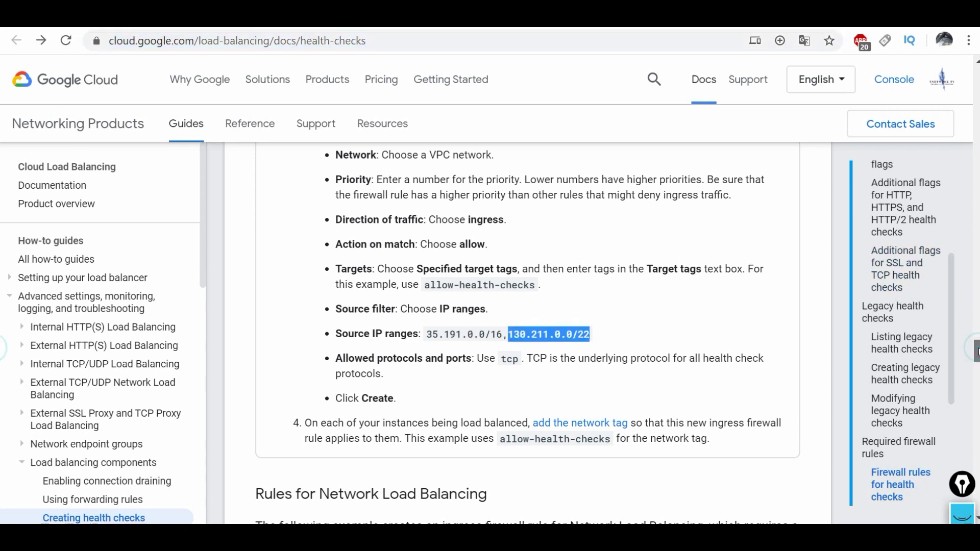
{"action": "left_click_drag", "start_coordinate": [976, 351], "coordinate": [976, 346]}
{"action": "scroll", "coordinate": [657, 312], "scroll_direction": "down", "scroll_amount": 3}
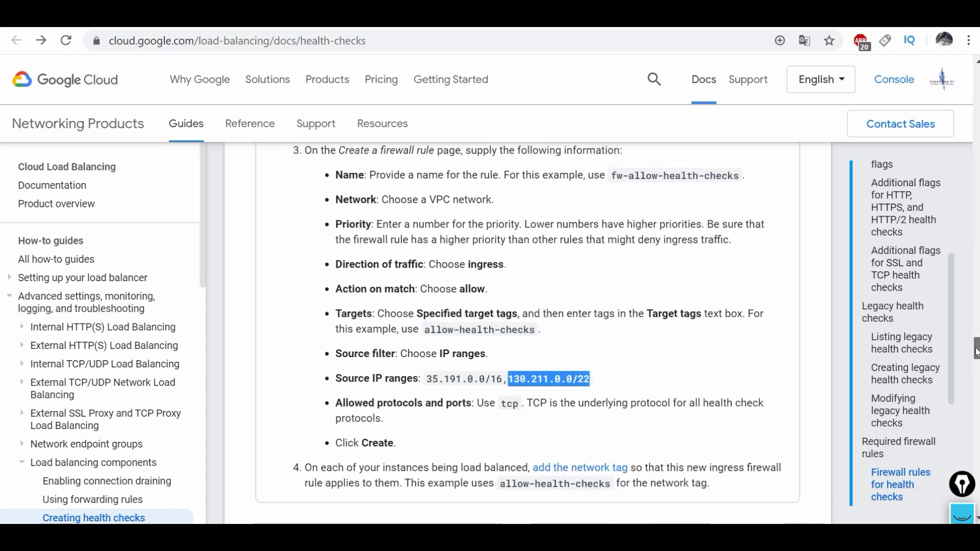
{"action": "left_click_drag", "start_coordinate": [458, 338], "coordinate": [496, 325]}
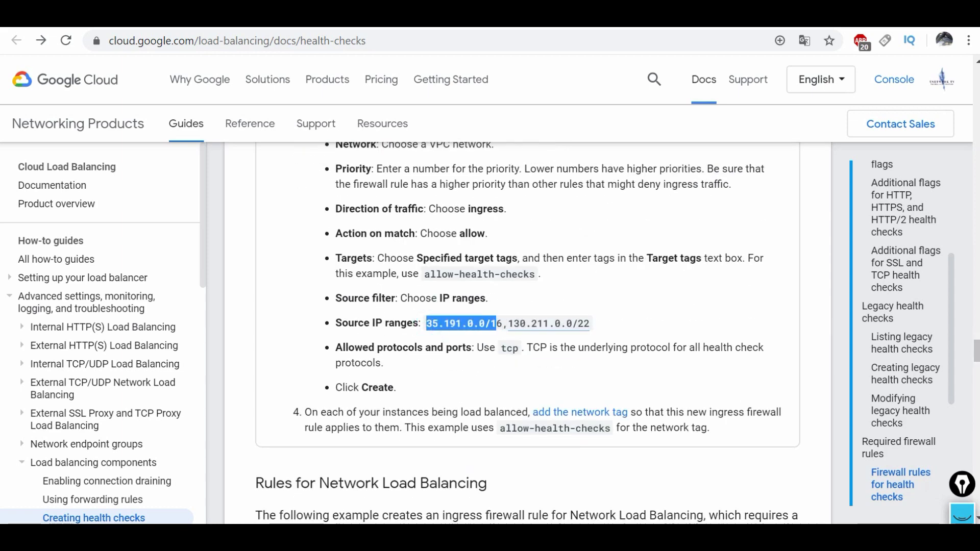
{"action": "right_click", "coordinate": [488, 323]}
{"action": "left_click", "coordinate": [510, 330]}
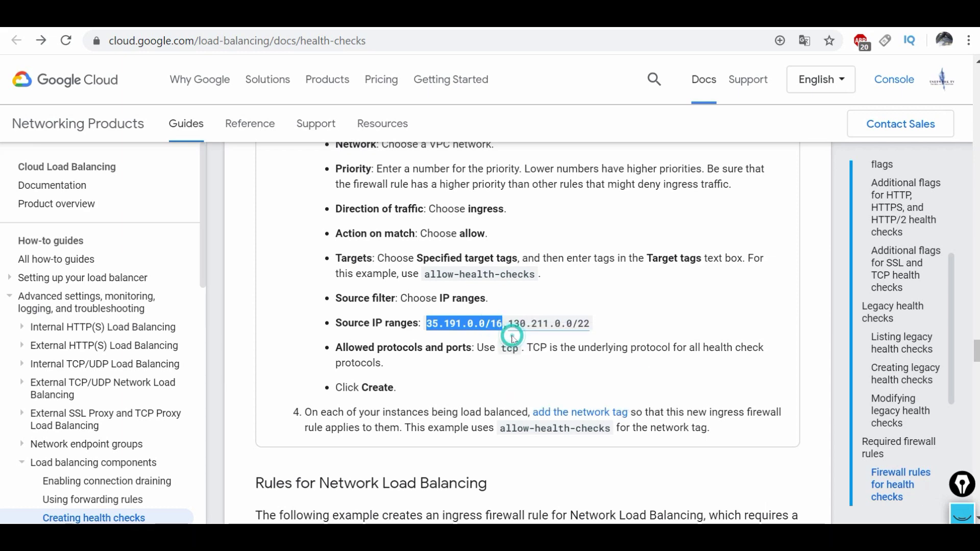
{"action": "left_click", "coordinate": [327, 16]}
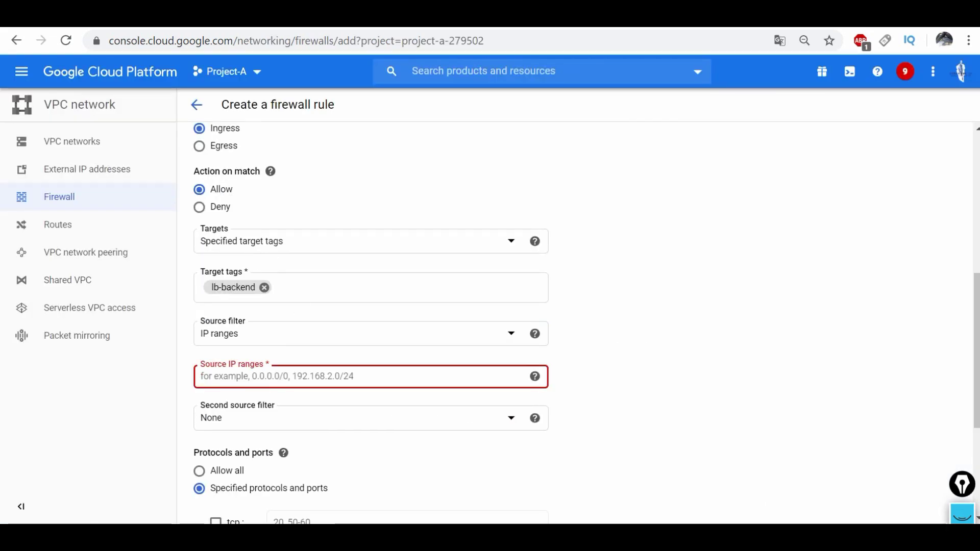
{"action": "type", "text": "35.191.0.0/16"}
{"action": "key", "text": "Return"}
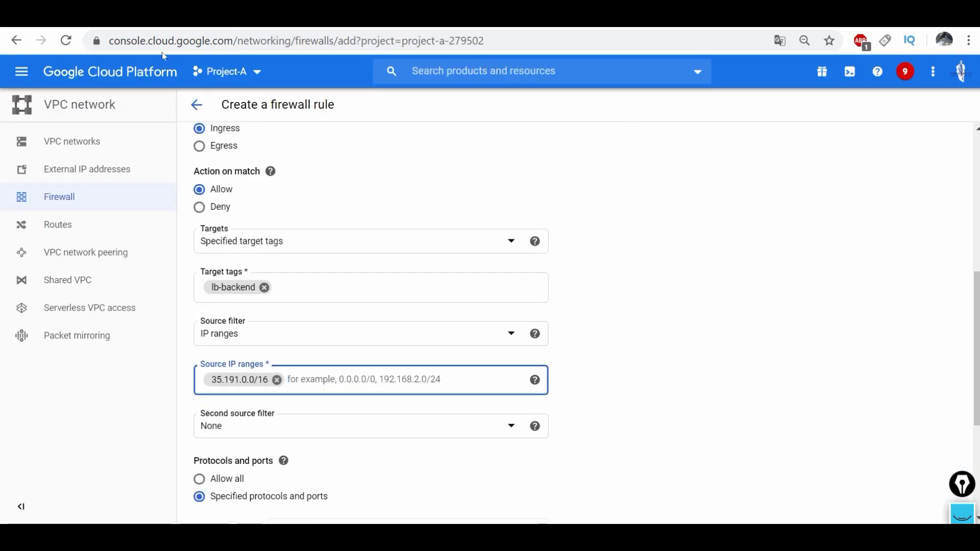
Step: Copy 130.211.0.0/22 from the Google Cloud health checks documentation and enter it in the health check rule's source IP ranges
{"action": "left_click", "coordinate": [164, 16]}
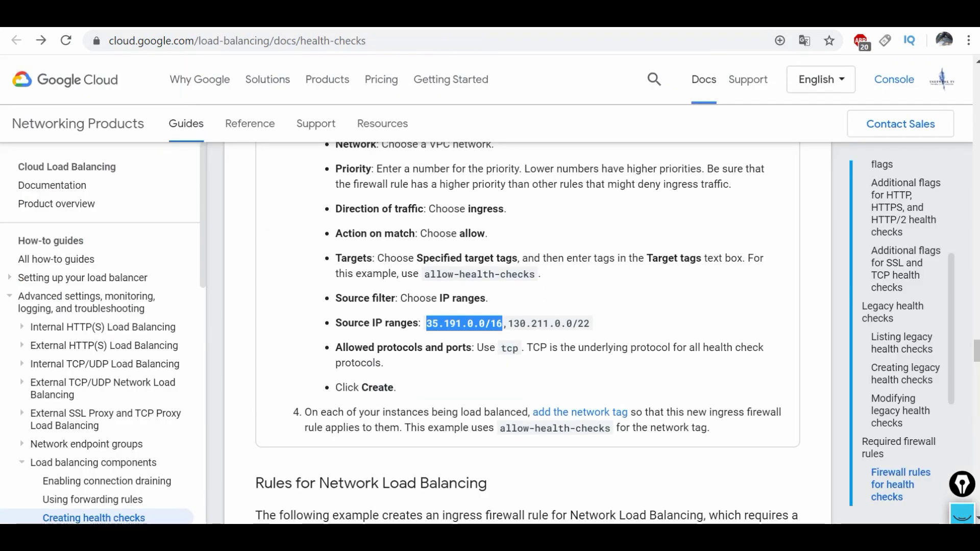
{"action": "mouse_move", "coordinate": [502, 323]}
{"action": "left_mouse_down"}
{"action": "mouse_move", "coordinate": [566, 323]}
{"action": "mouse_move", "coordinate": [507, 324]}
{"action": "left_mouse_up"}
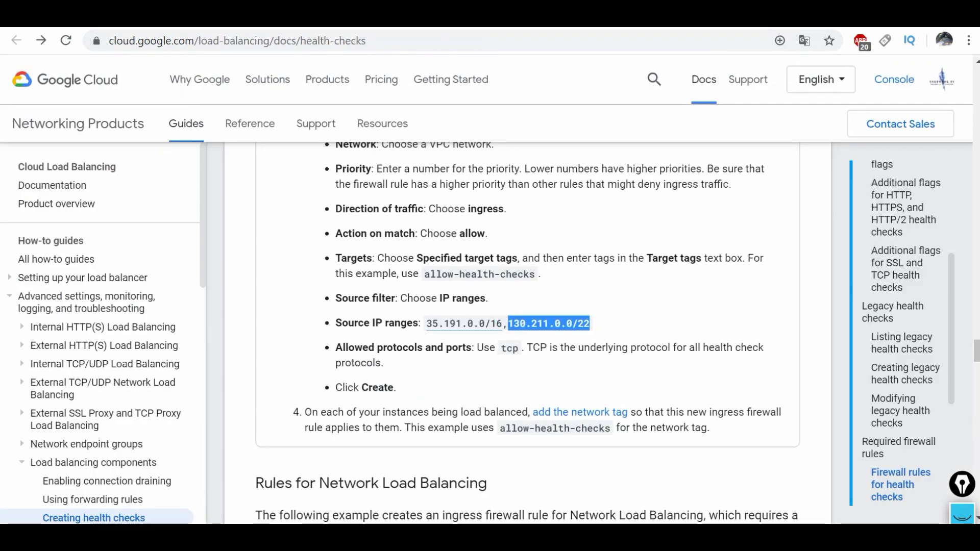
{"action": "right_click", "coordinate": [582, 327]}
{"action": "left_click", "coordinate": [613, 335]}
{"action": "left_click", "coordinate": [229, 16]}
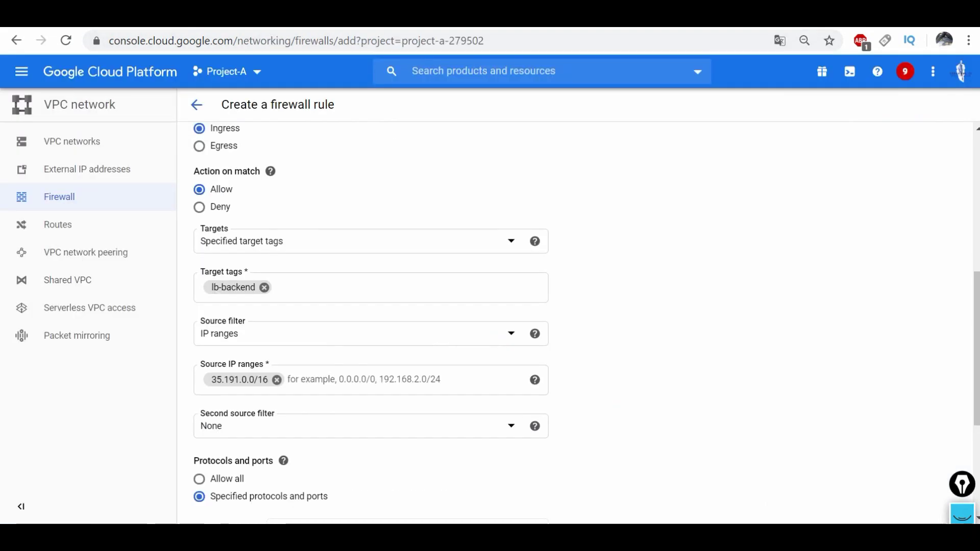
{"action": "type", "text": "130.211.0.0/22"}
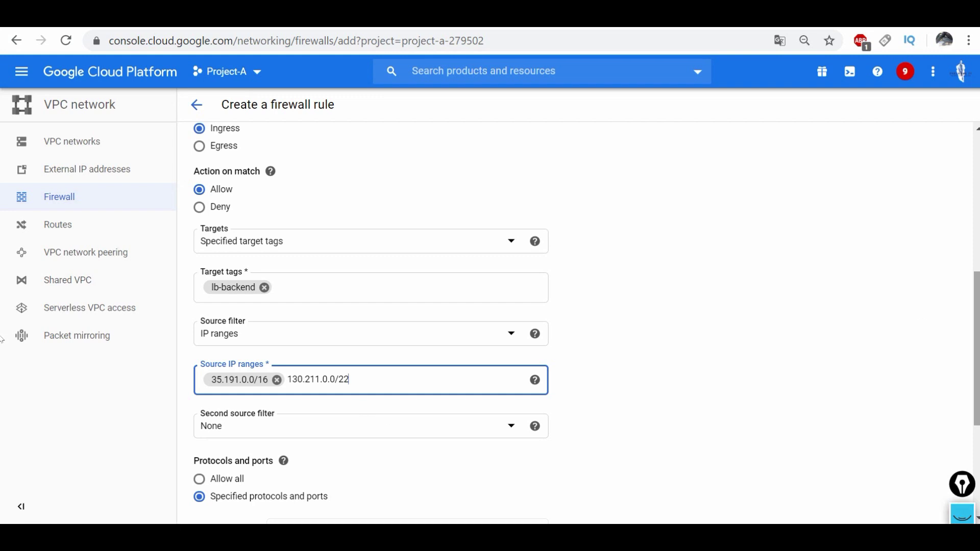
Step: Allow TCP without specific ports in the health check rule, review its settings and create it
{"action": "scroll", "coordinate": [323, 343], "scroll_direction": "down", "scroll_amount": 4}
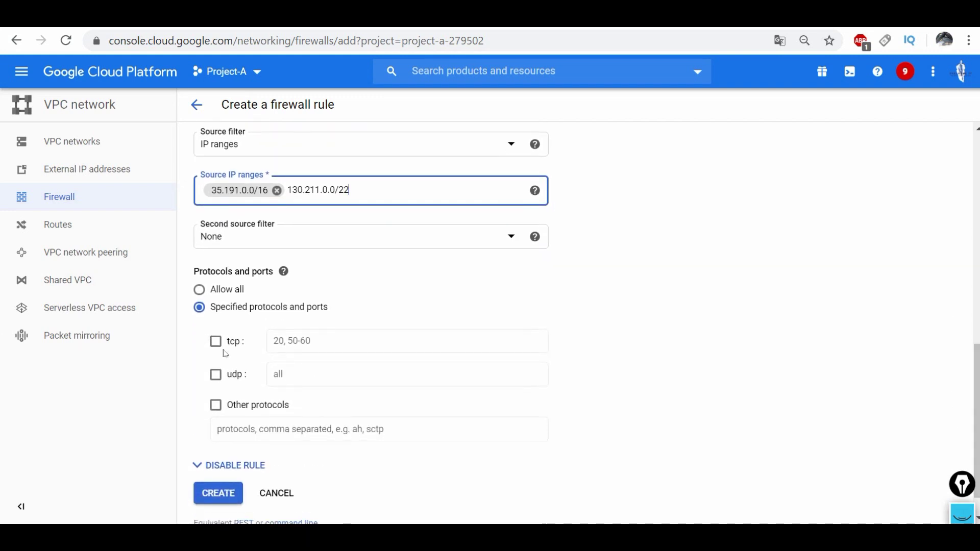
{"action": "left_click", "coordinate": [215, 342]}
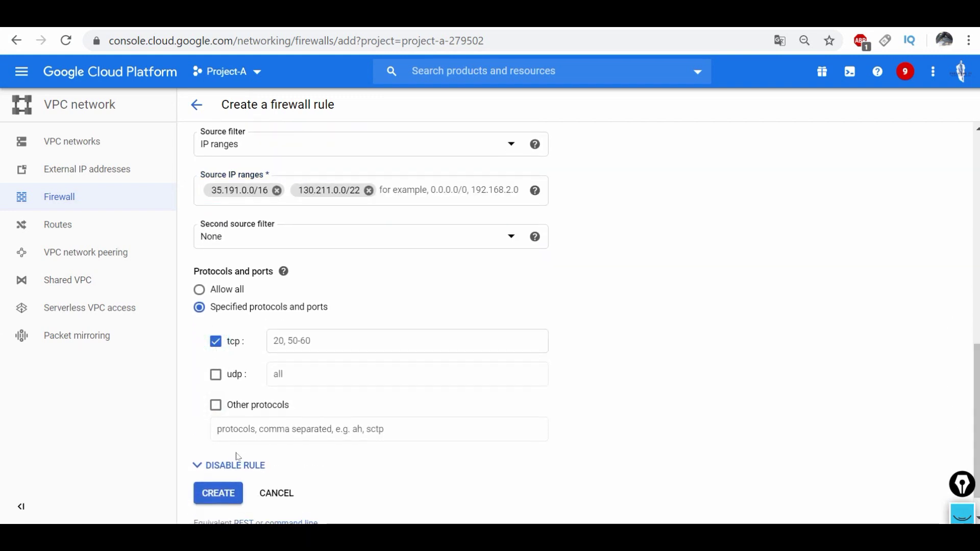
{"action": "scroll", "coordinate": [304, 357], "scroll_direction": "up", "scroll_amount": 8}
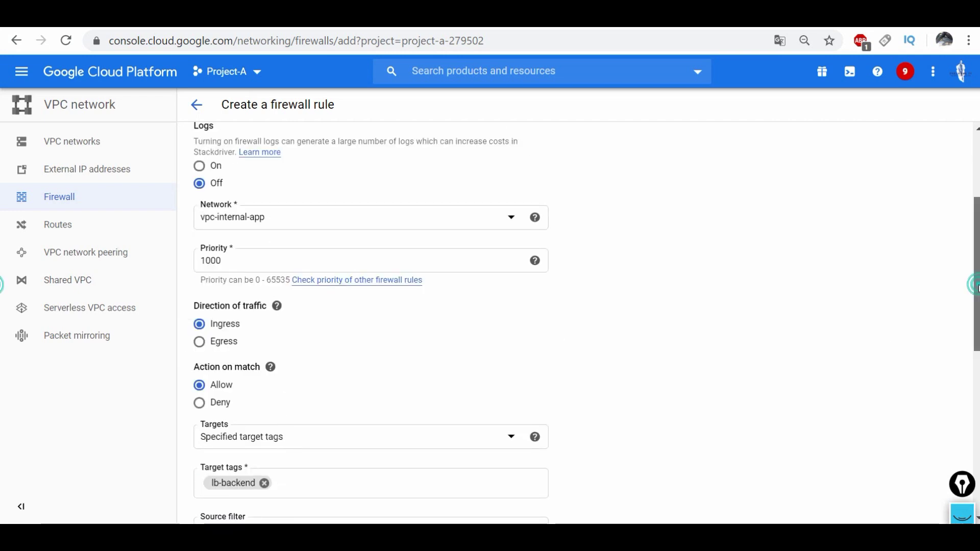
{"action": "scroll", "coordinate": [2, 364], "scroll_direction": "down", "scroll_amount": 3}
{"action": "scroll", "coordinate": [1, 364], "scroll_direction": "down", "scroll_amount": 2}
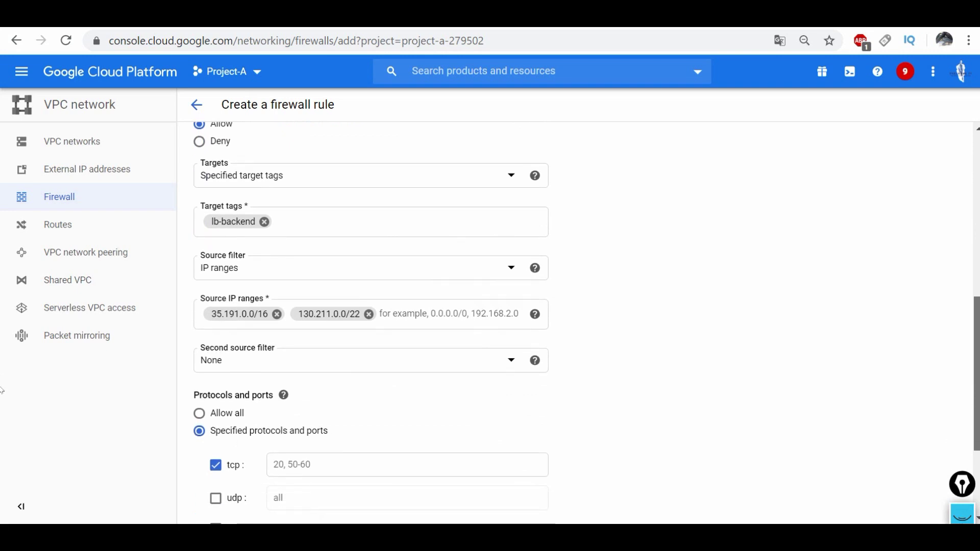
{"action": "scroll", "coordinate": [2, 390], "scroll_direction": "down", "scroll_amount": 1}
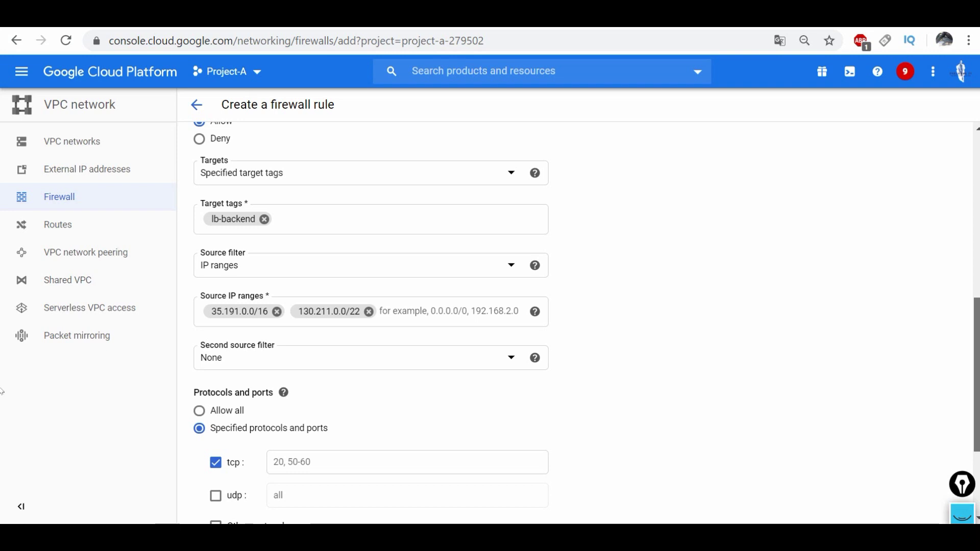
{"action": "scroll", "coordinate": [1, 392], "scroll_direction": "down", "scroll_amount": 1}
{"action": "scroll", "coordinate": [2, 392], "scroll_direction": "down", "scroll_amount": 3}
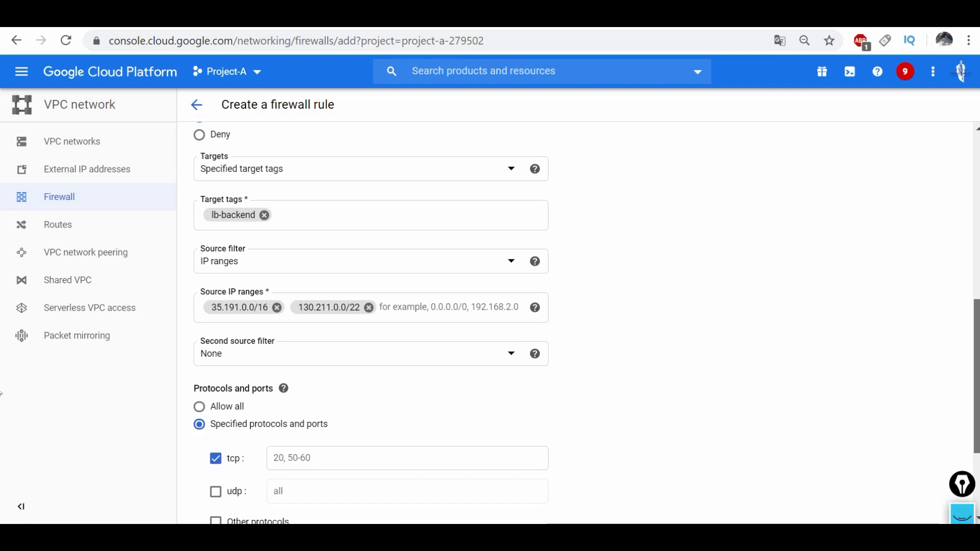
{"action": "scroll", "coordinate": [361, 462], "scroll_direction": "down", "scroll_amount": 1}
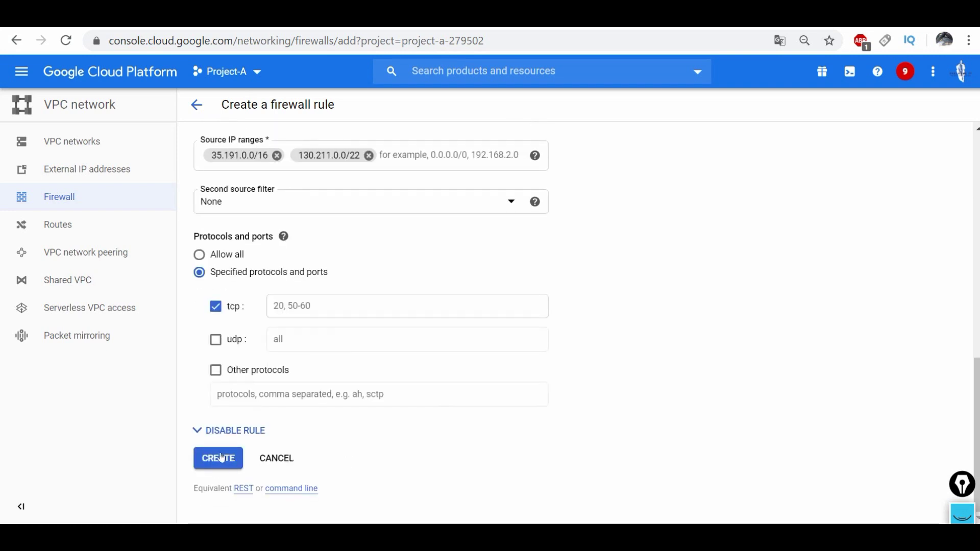
{"action": "left_click", "coordinate": [218, 458]}
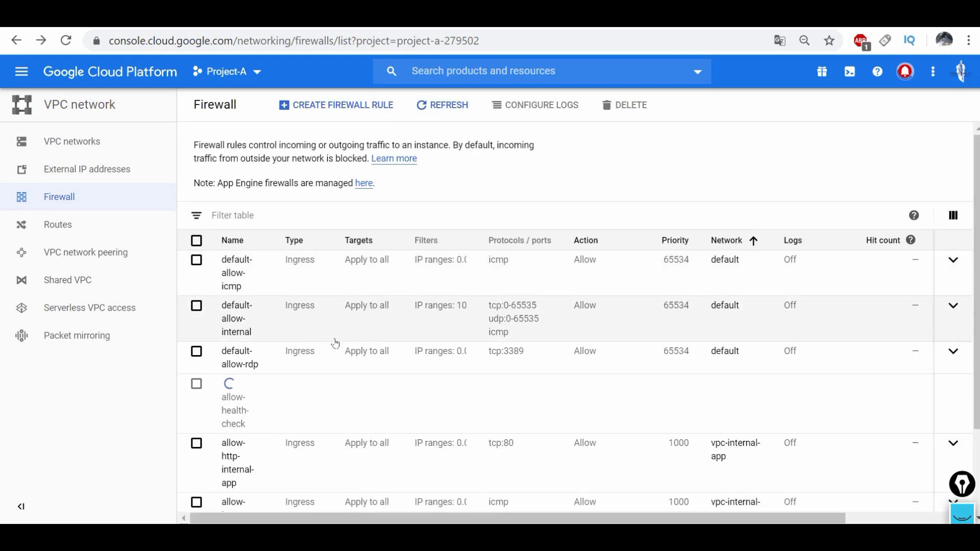
Step: Review the subnets of vpc-internal-app in the VPC networks list and the firewall rules of that network
{"action": "left_click", "coordinate": [61, 142]}
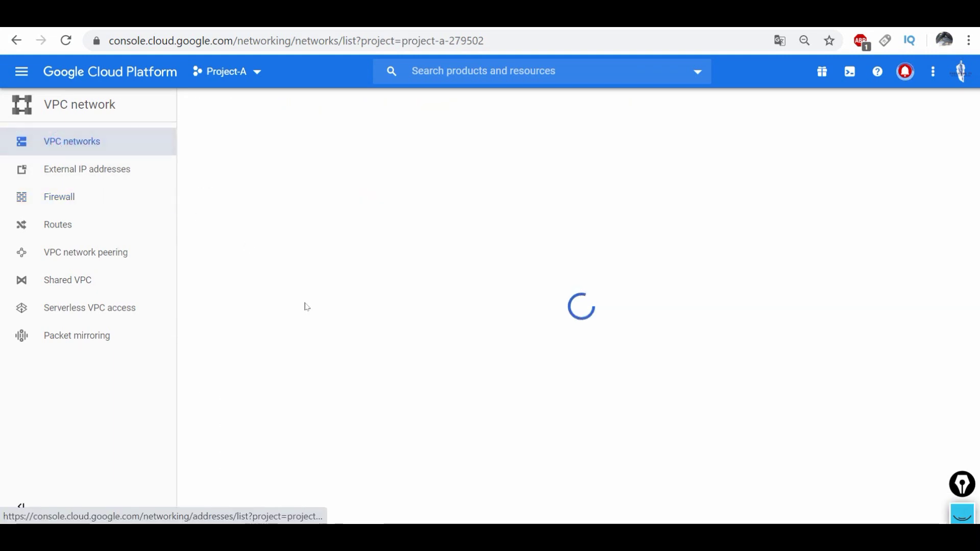
{"action": "scroll", "coordinate": [327, 361], "scroll_direction": "down", "scroll_amount": 5}
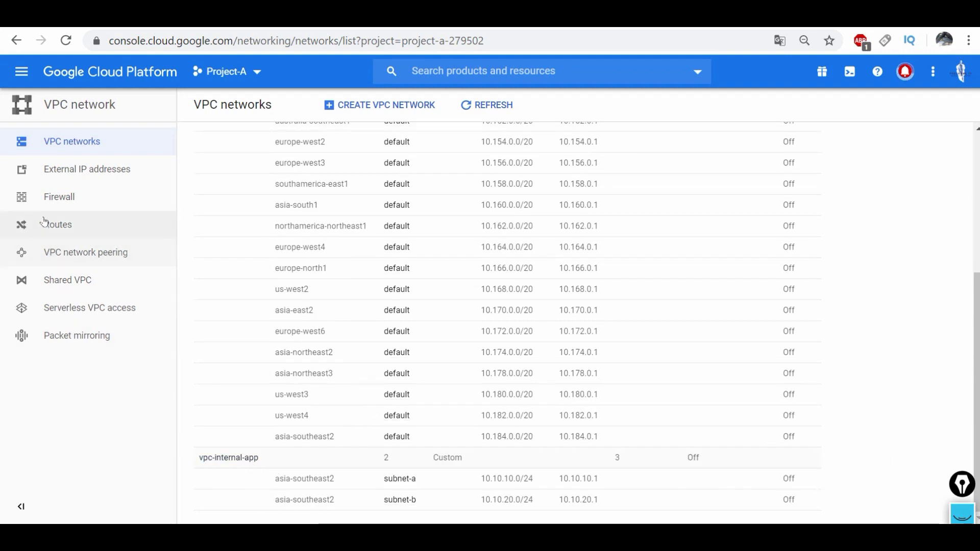
{"action": "left_click", "coordinate": [46, 199]}
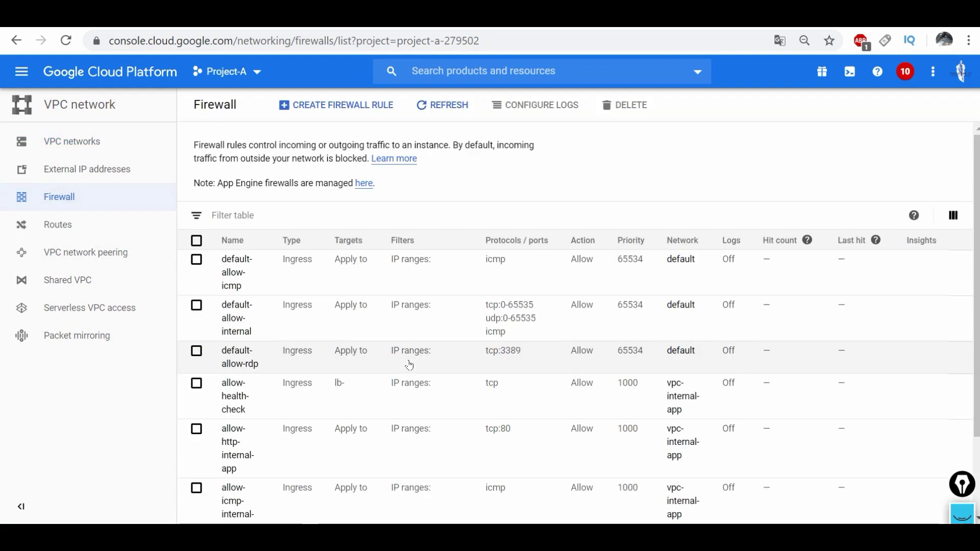
{"action": "scroll", "coordinate": [227, 416], "scroll_direction": "down", "scroll_amount": 2}
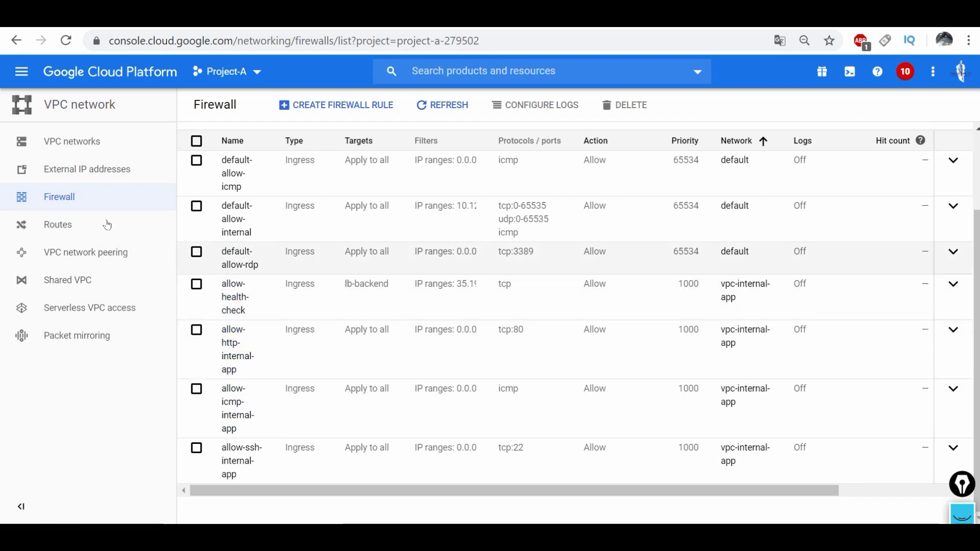
Step: Start a new Compute Engine instance template and set its machine type to f1-micro
{"action": "left_click", "coordinate": [25, 75]}
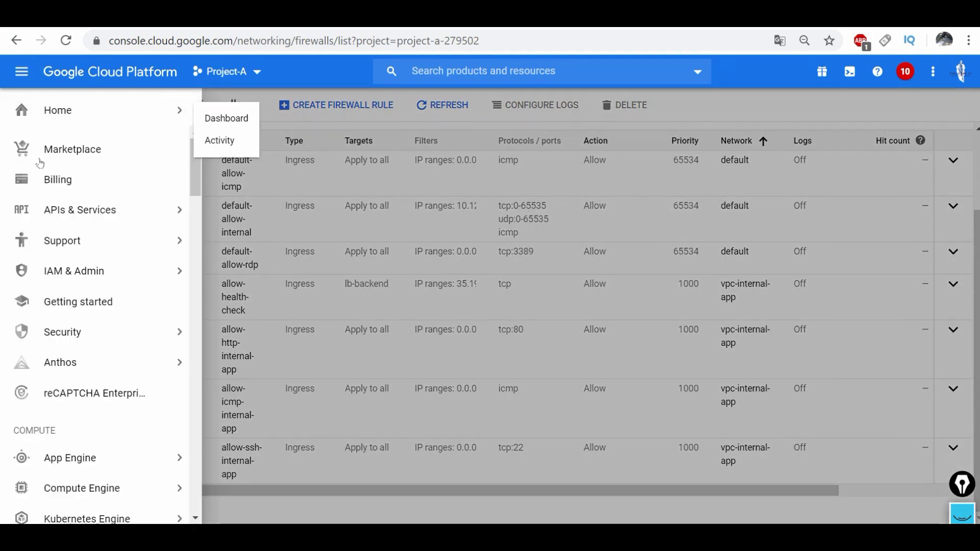
{"action": "left_click_drag", "start_coordinate": [199, 153], "coordinate": [201, 183]}
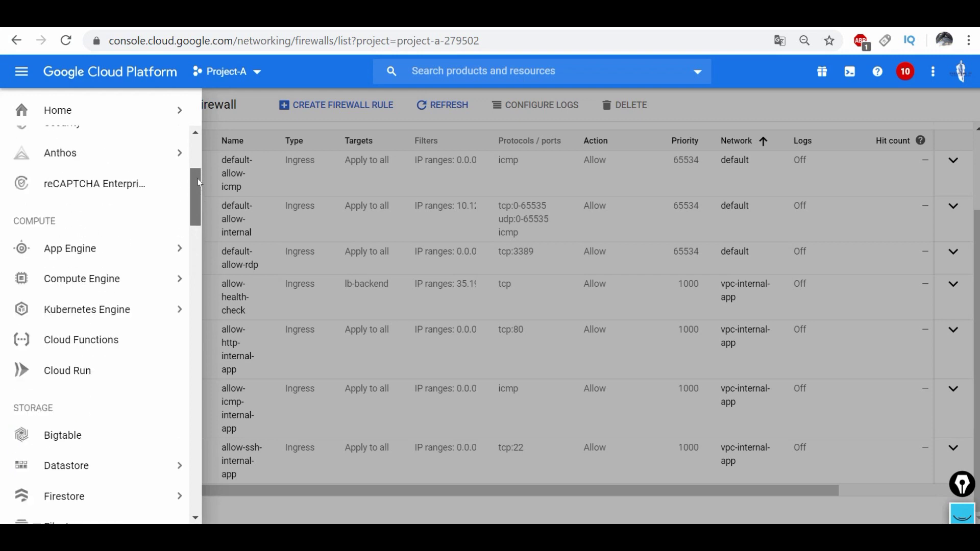
{"action": "mouse_move", "coordinate": [145, 292]}
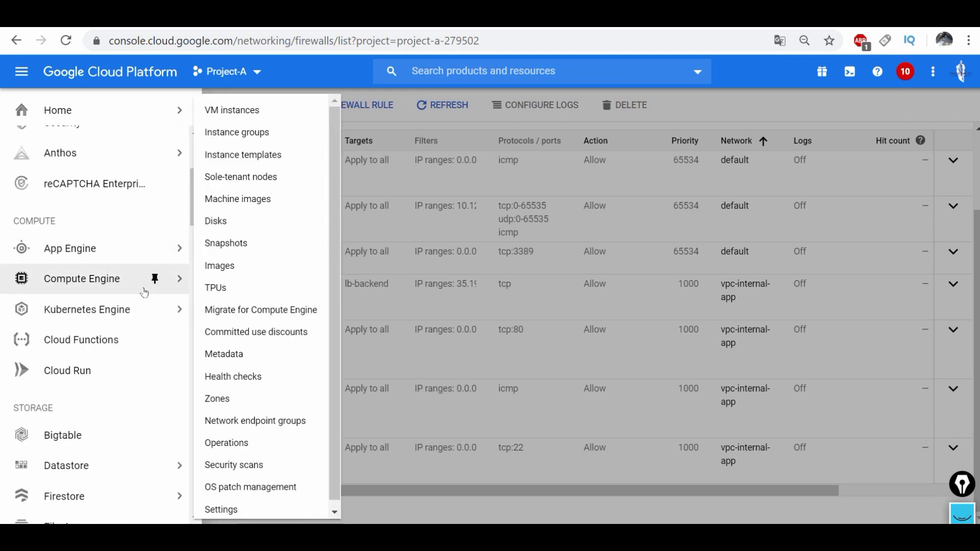
{"action": "left_click", "coordinate": [260, 157]}
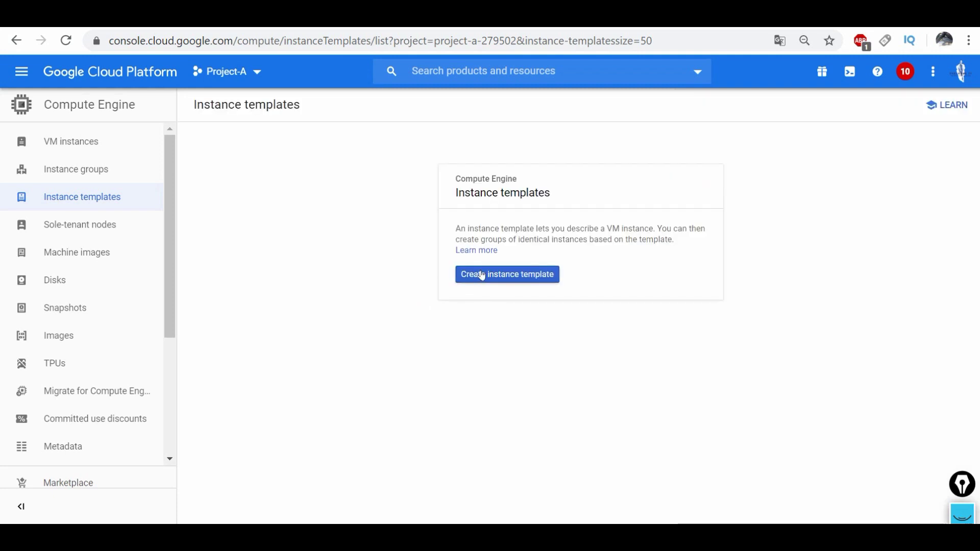
{"action": "left_click", "coordinate": [479, 274]}
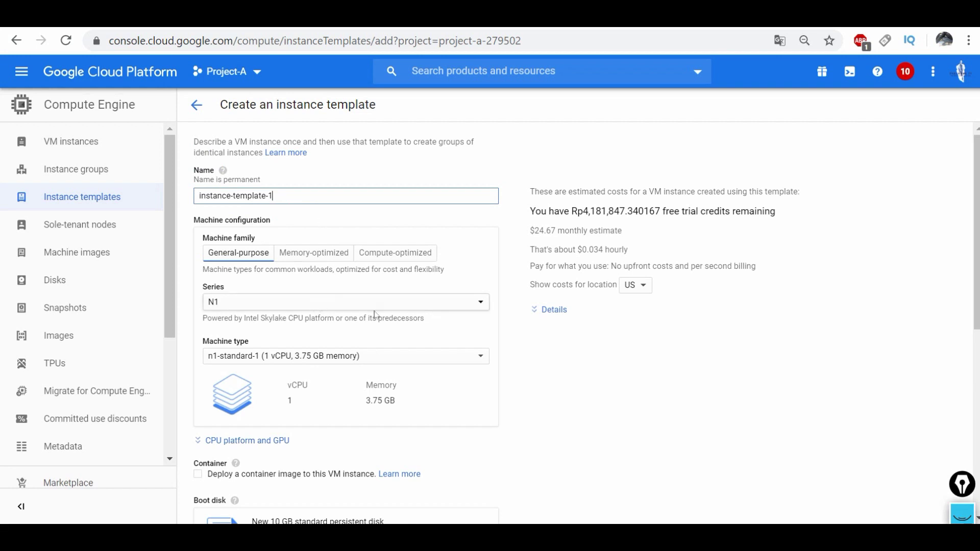
{"action": "left_click", "coordinate": [319, 356]}
{"action": "left_click", "coordinate": [253, 289]}
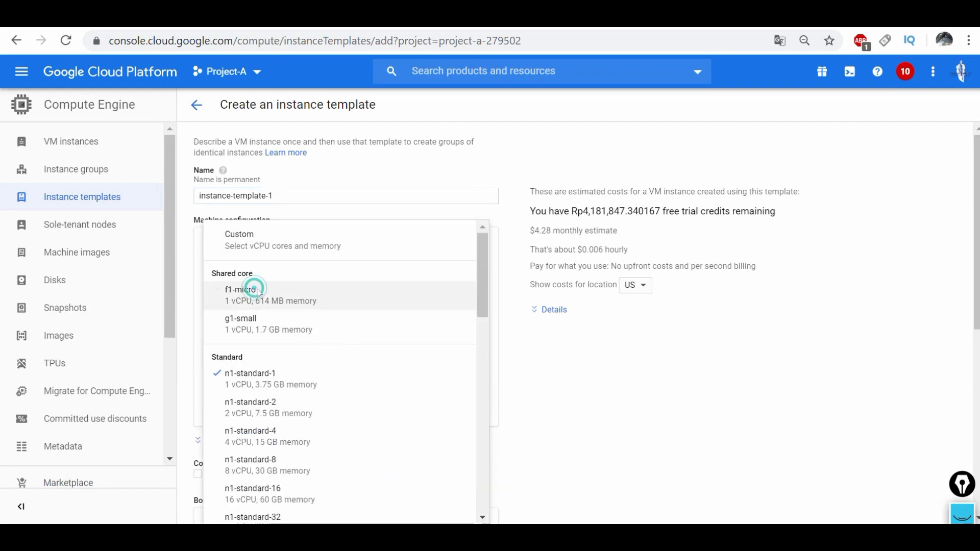
Step: Change the template's boot disk image to Ubuntu 20.04 LTS Minimal
{"action": "left_click_drag", "start_coordinate": [974, 211], "coordinate": [971, 298]}
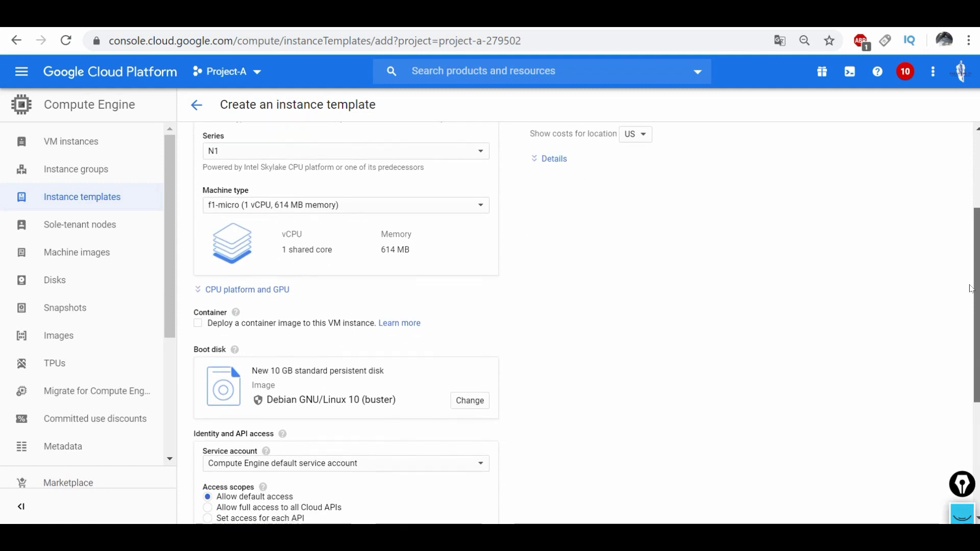
{"action": "left_click", "coordinate": [467, 400]}
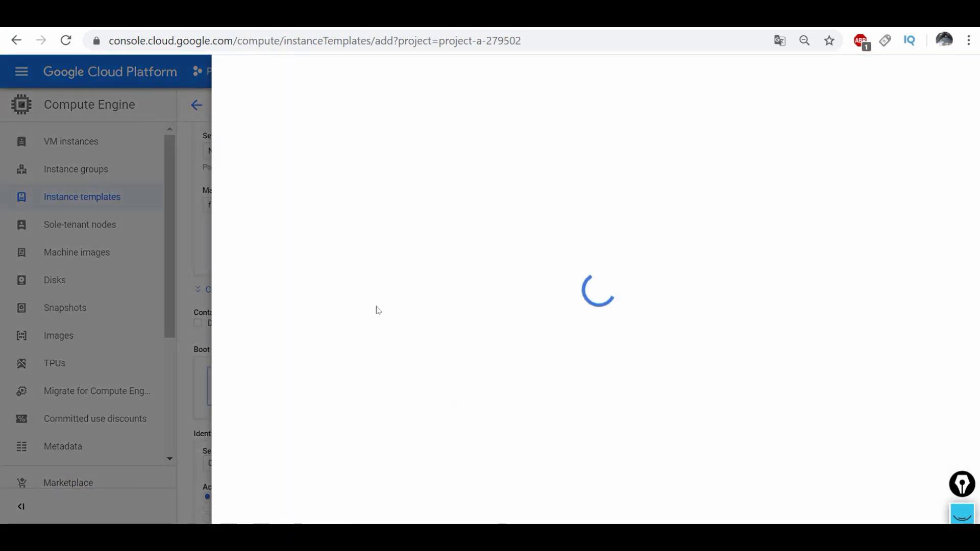
{"action": "left_click", "coordinate": [281, 170]}
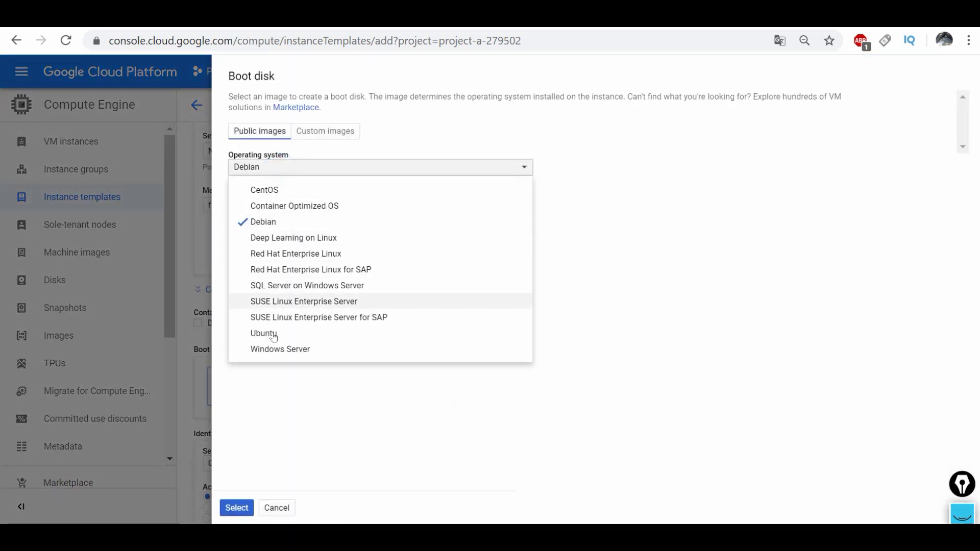
{"action": "left_click", "coordinate": [304, 332]}
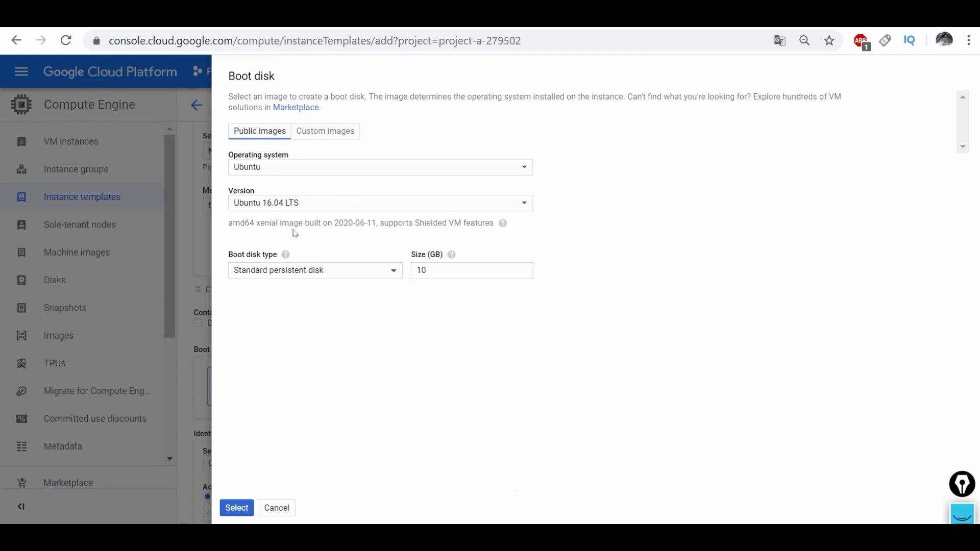
{"action": "left_click", "coordinate": [295, 205]}
{"action": "left_click", "coordinate": [298, 432]}
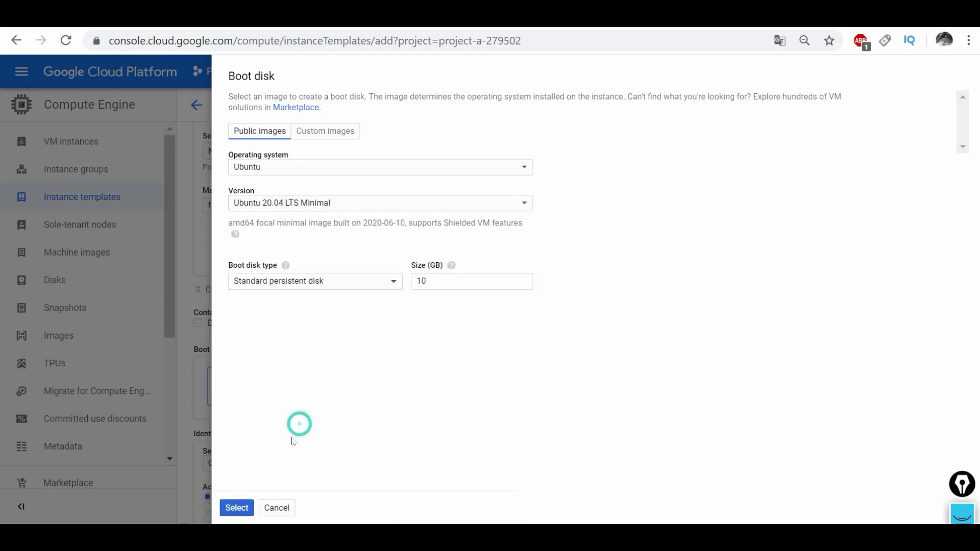
{"action": "left_click", "coordinate": [237, 508]}
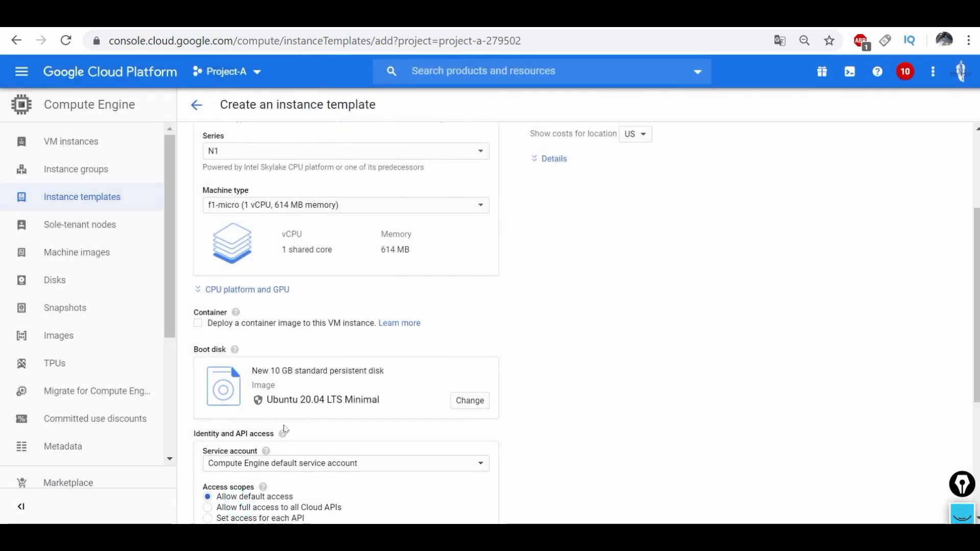
Step: Expand the template's management options and copy startup-script-url from the Notepad note into the first metadata key
{"action": "scroll", "coordinate": [273, 367], "scroll_direction": "down", "scroll_amount": 5}
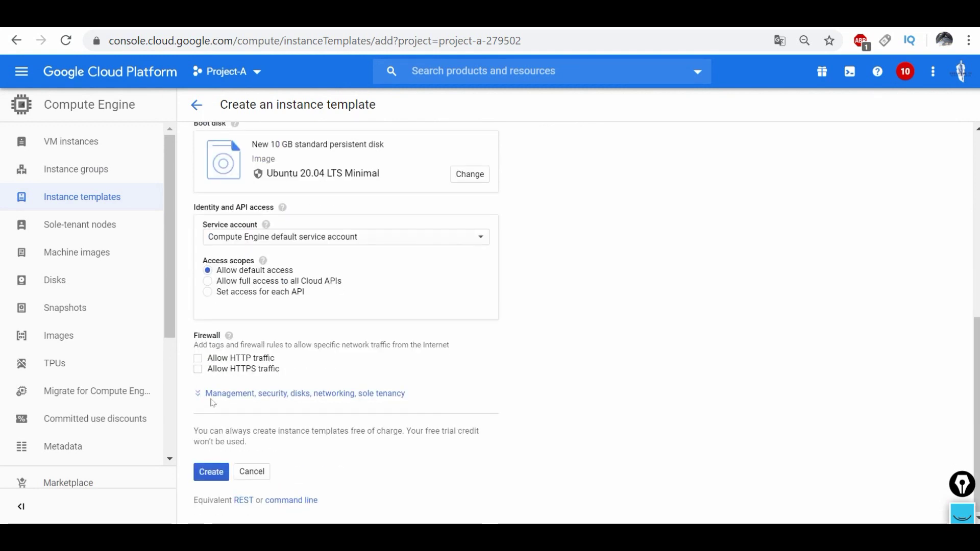
{"action": "left_click", "coordinate": [212, 394]}
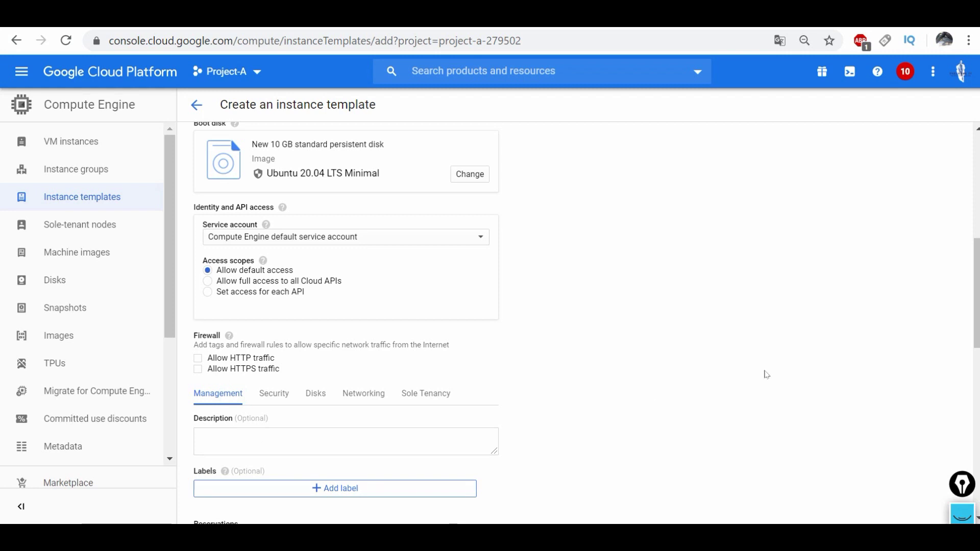
{"action": "scroll", "coordinate": [766, 374], "scroll_direction": "down", "scroll_amount": 3}
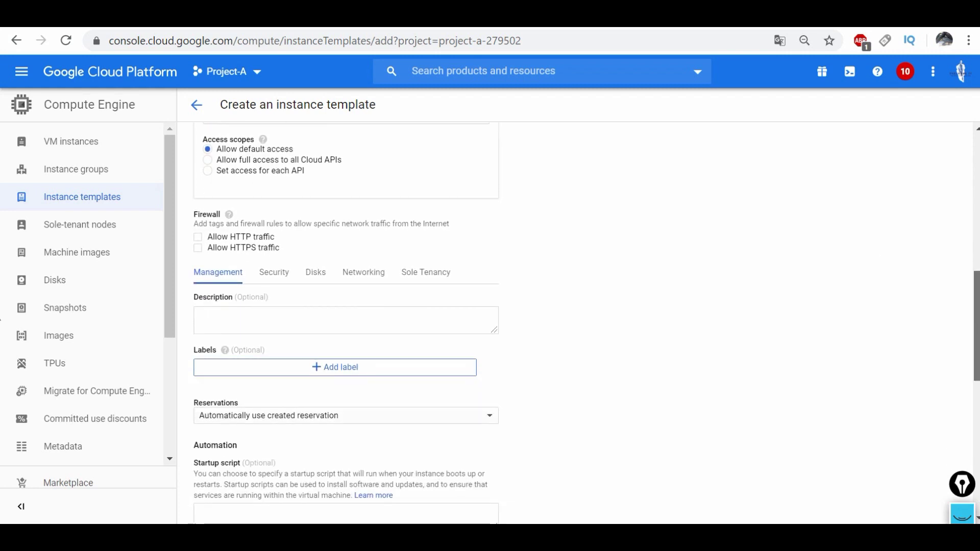
{"action": "scroll", "coordinate": [930, 346], "scroll_direction": "down", "scroll_amount": 2}
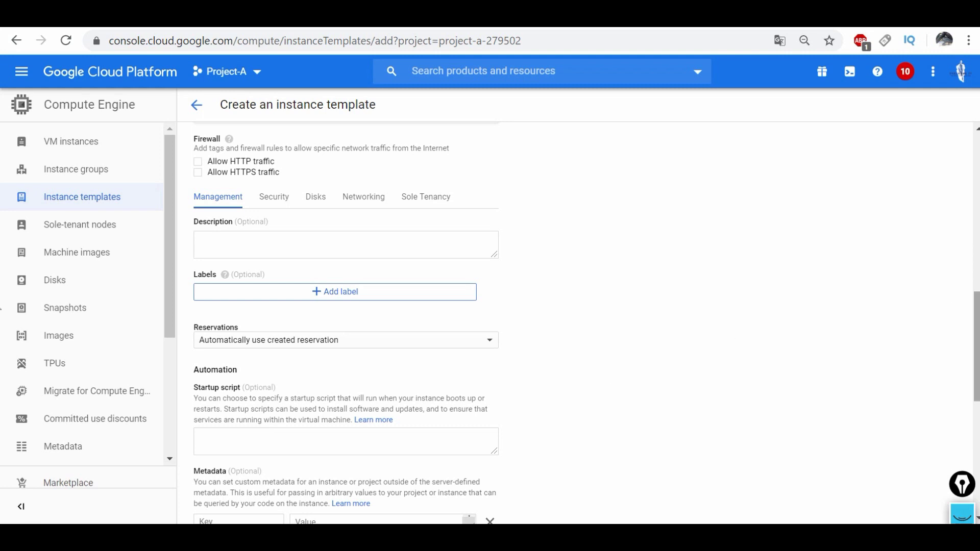
{"action": "left_click_drag", "start_coordinate": [972, 308], "coordinate": [969, 352]}
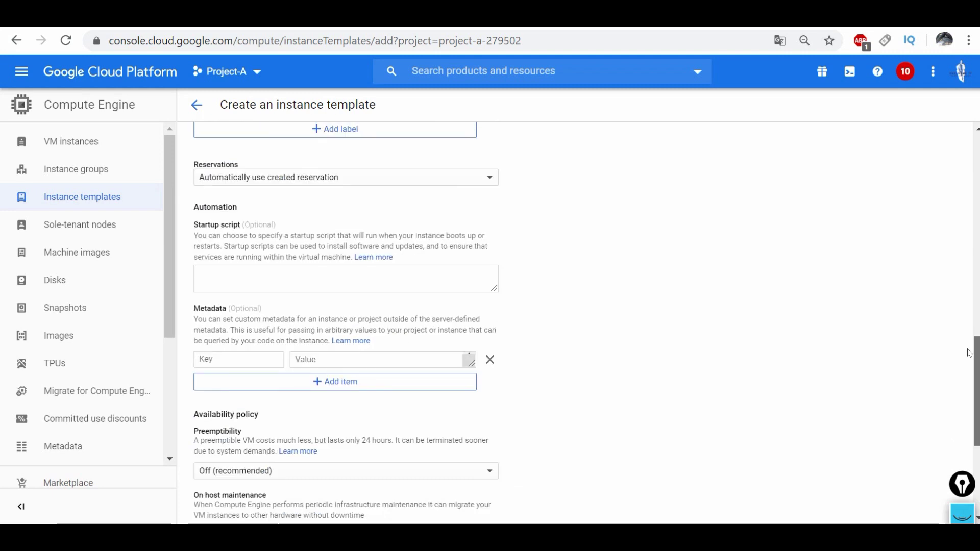
{"action": "left_click", "coordinate": [205, 358]}
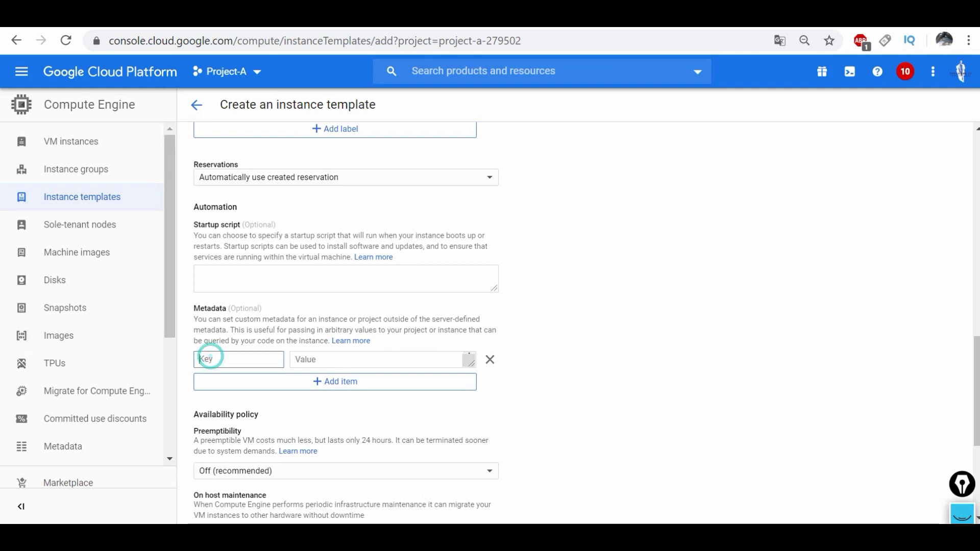
{"action": "key", "text": "alt+Tab"}
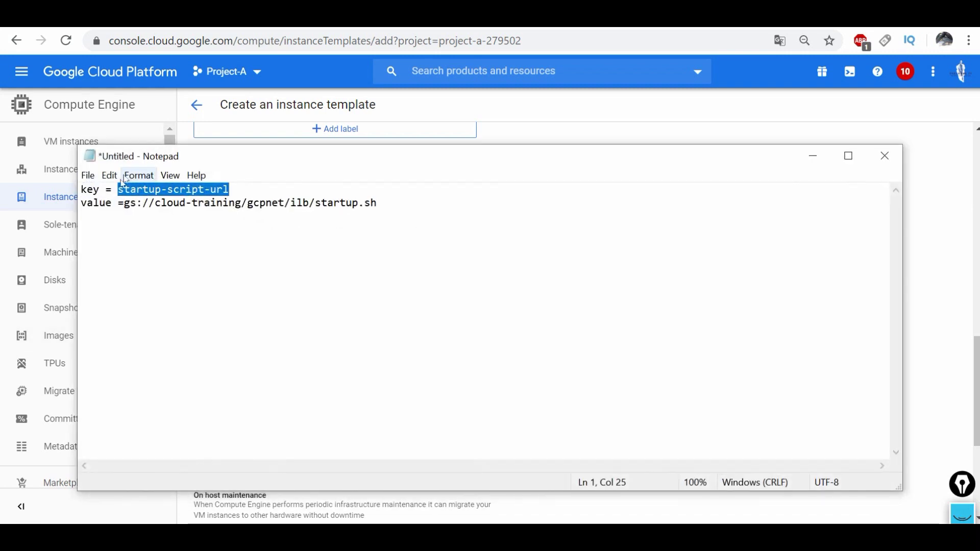
{"action": "right_click", "coordinate": [147, 192]}
{"action": "left_click", "coordinate": [179, 238]}
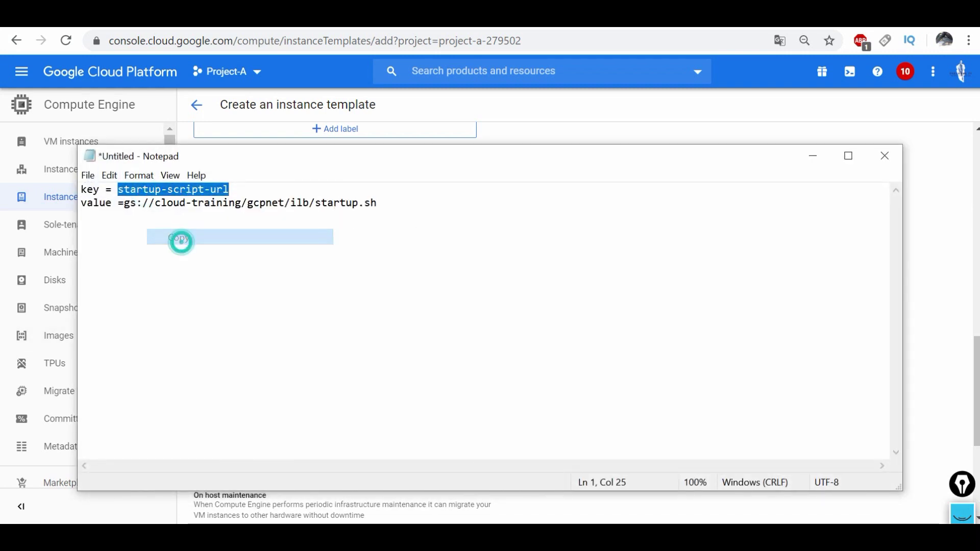
{"action": "left_click", "coordinate": [813, 156]}
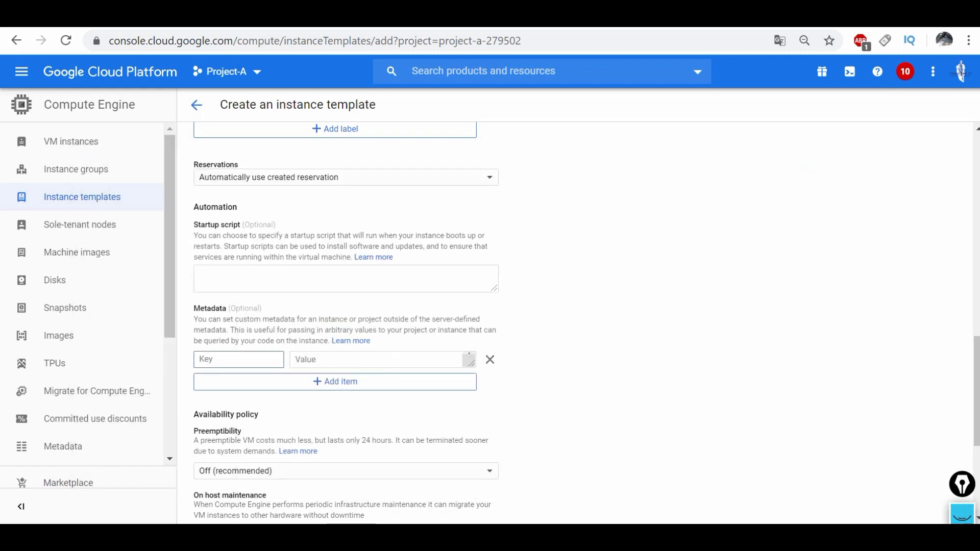
{"action": "right_click", "coordinate": [222, 360]}
{"action": "left_click", "coordinate": [255, 235]}
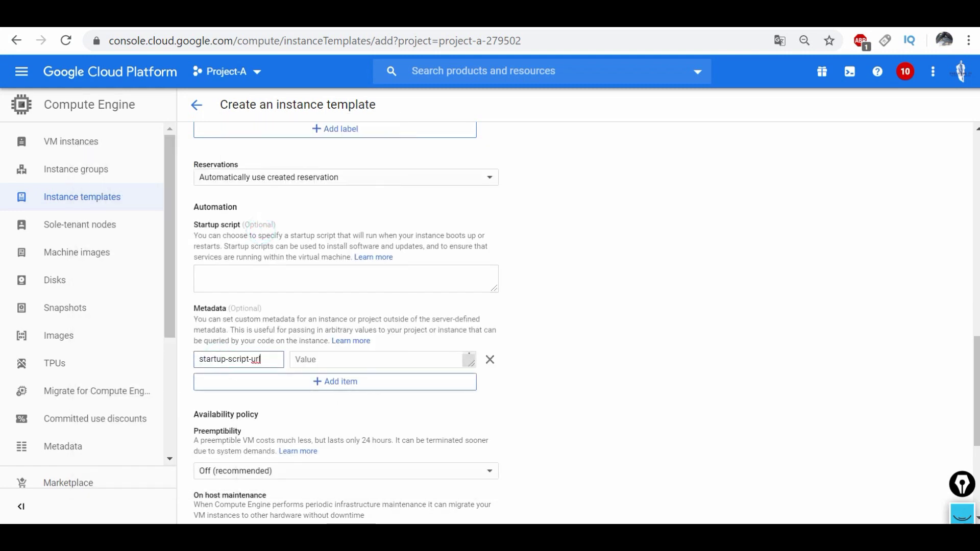
Step: Copy gs://cloud-training/gcpnet/ilb/startup.sh from the Notepad note into the value of the startup-script-url metadata item
{"action": "left_click", "coordinate": [366, 356]}
{"action": "key", "text": "alt+Tab"}
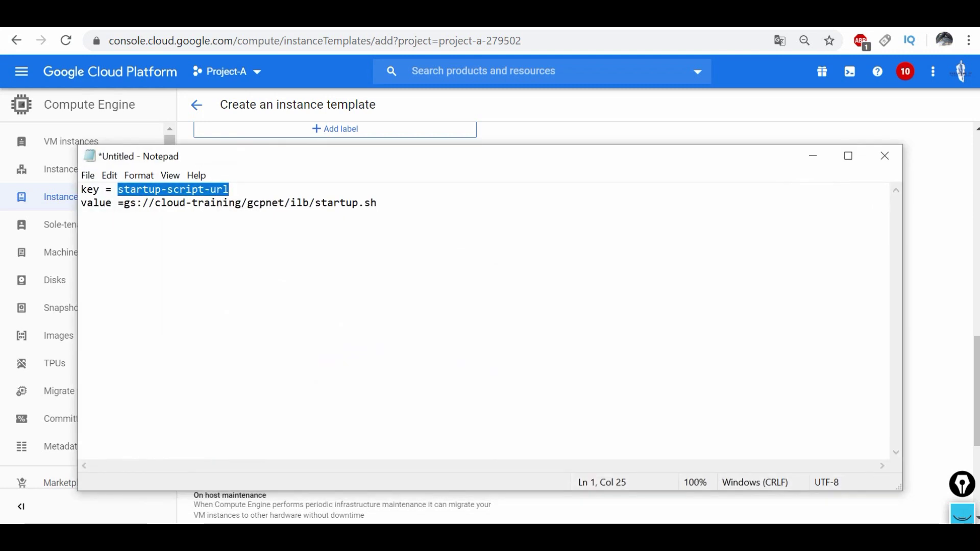
{"action": "left_click_drag", "start_coordinate": [124, 202], "coordinate": [376, 203]}
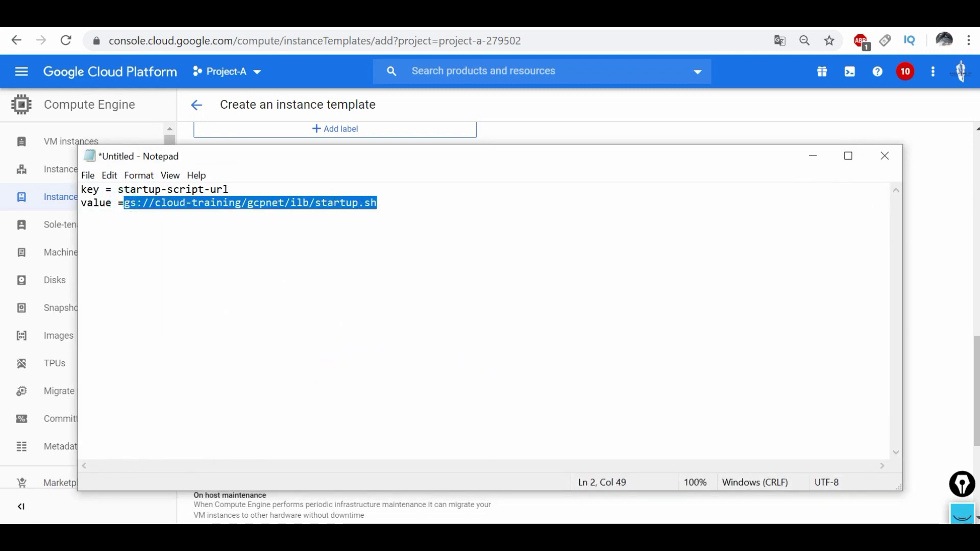
{"action": "right_click", "coordinate": [351, 203]}
{"action": "left_click", "coordinate": [368, 246]}
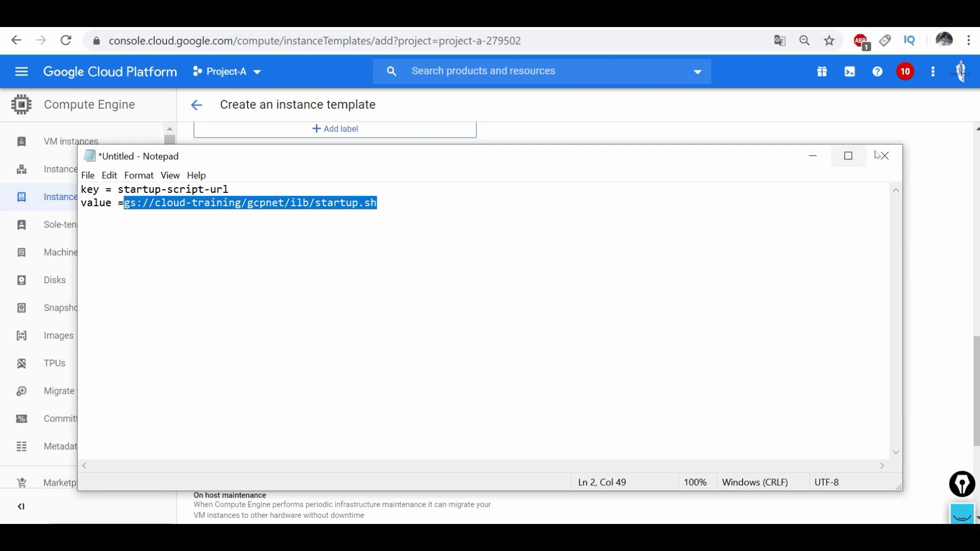
{"action": "left_click", "coordinate": [815, 158]}
{"action": "right_click", "coordinate": [357, 356]}
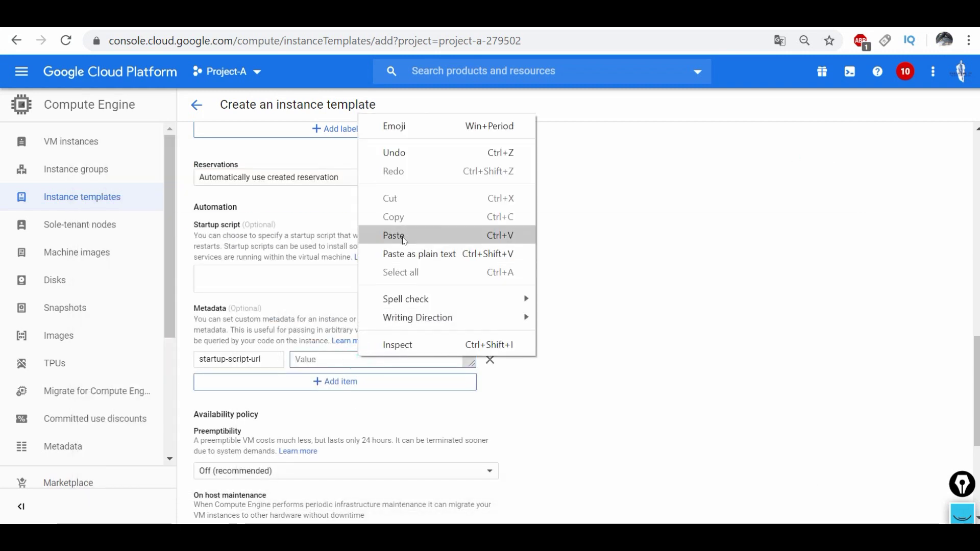
{"action": "left_click", "coordinate": [401, 235]}
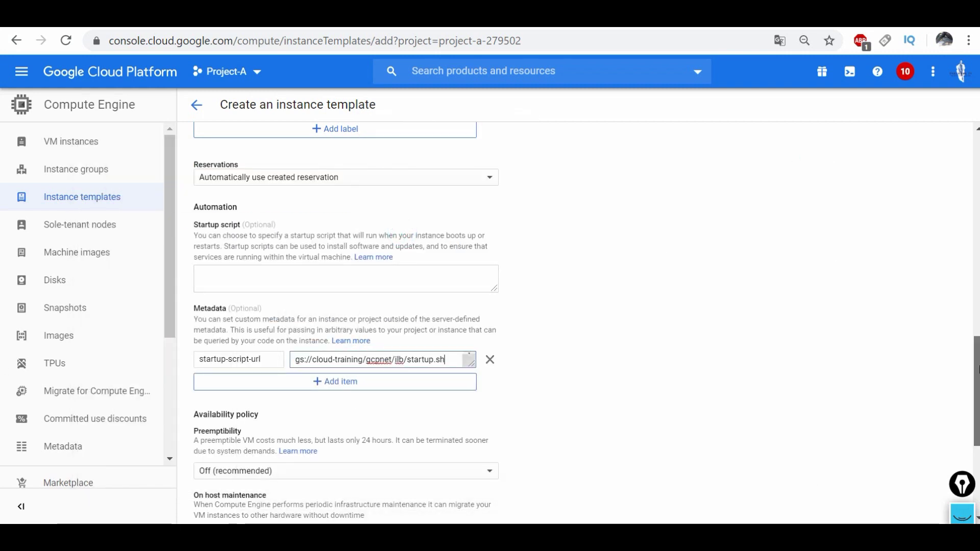
Step: Set the template's network to vpc-internal-app with subnet-a (asia-southeast2, 10.10.10.0/24)
{"action": "scroll", "coordinate": [956, 315], "scroll_direction": "down", "scroll_amount": 5}
{"action": "scroll", "coordinate": [956, 315], "scroll_direction": "up", "scroll_amount": 8}
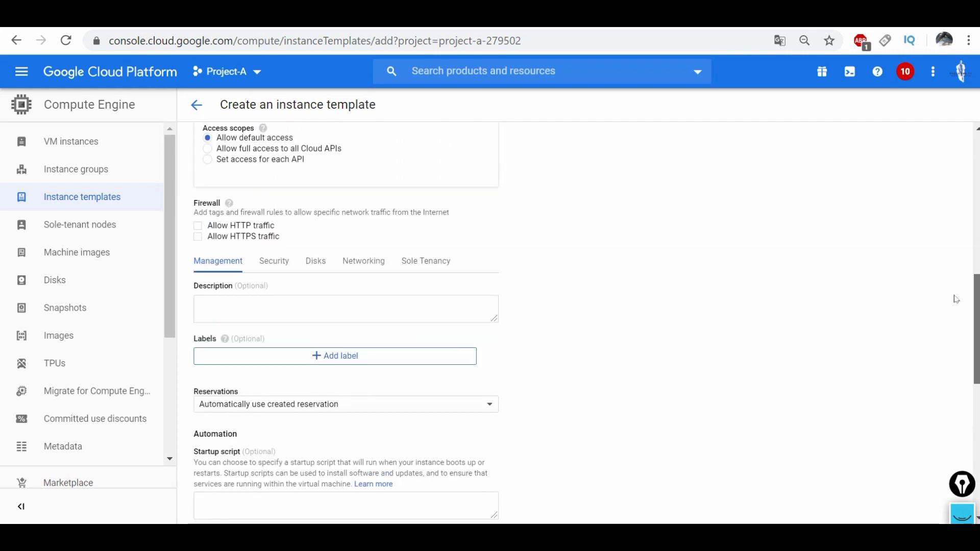
{"action": "left_click", "coordinate": [342, 263]}
{"action": "left_click", "coordinate": [276, 304]}
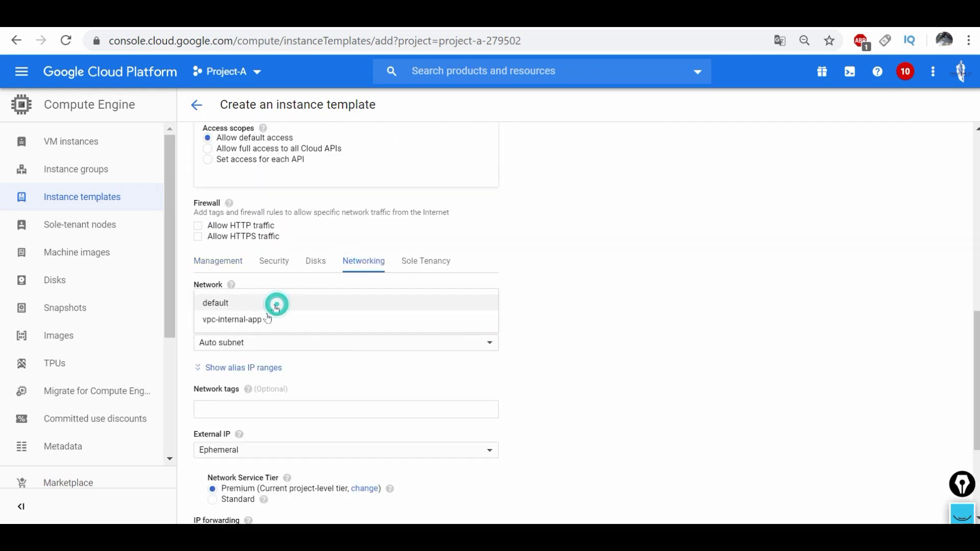
{"action": "left_click", "coordinate": [259, 320]}
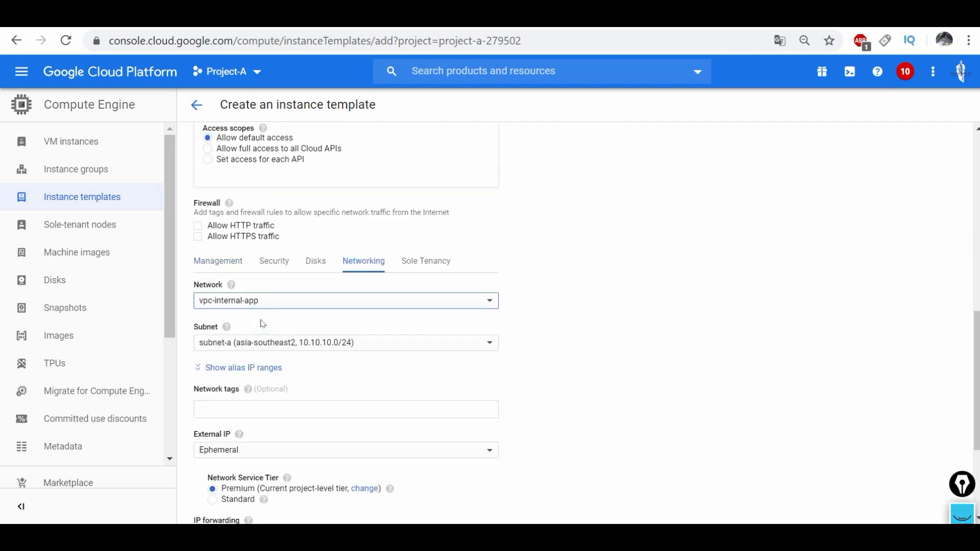
{"action": "left_click", "coordinate": [271, 348]}
{"action": "left_click", "coordinate": [269, 353]}
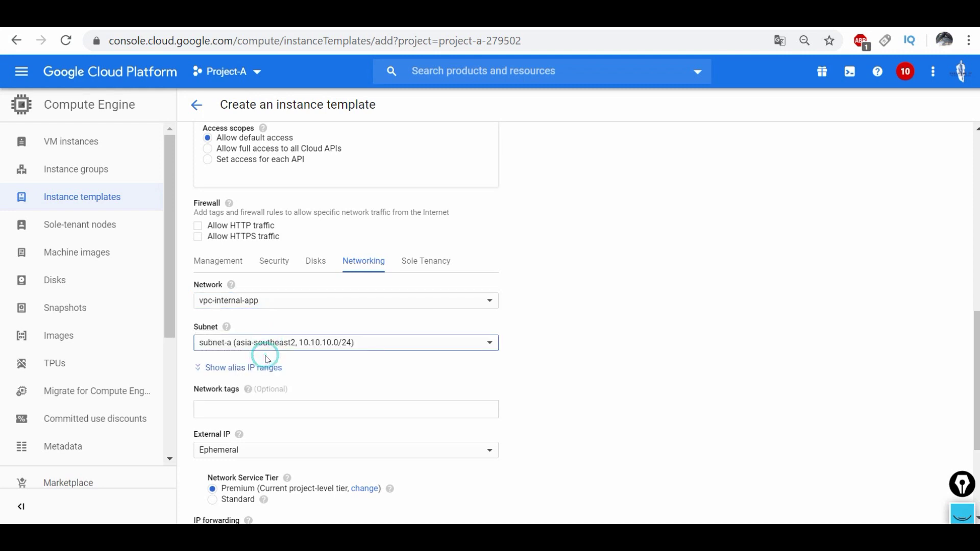
Step: Add the network tag lb-backend to the template and create it
{"action": "scroll", "coordinate": [973, 328], "scroll_direction": "down", "scroll_amount": 2}
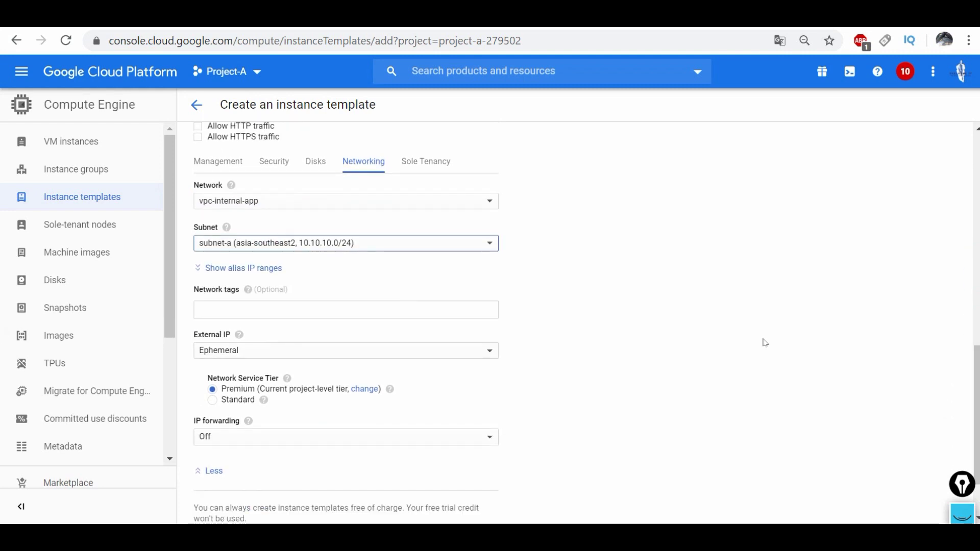
{"action": "left_click", "coordinate": [316, 308]}
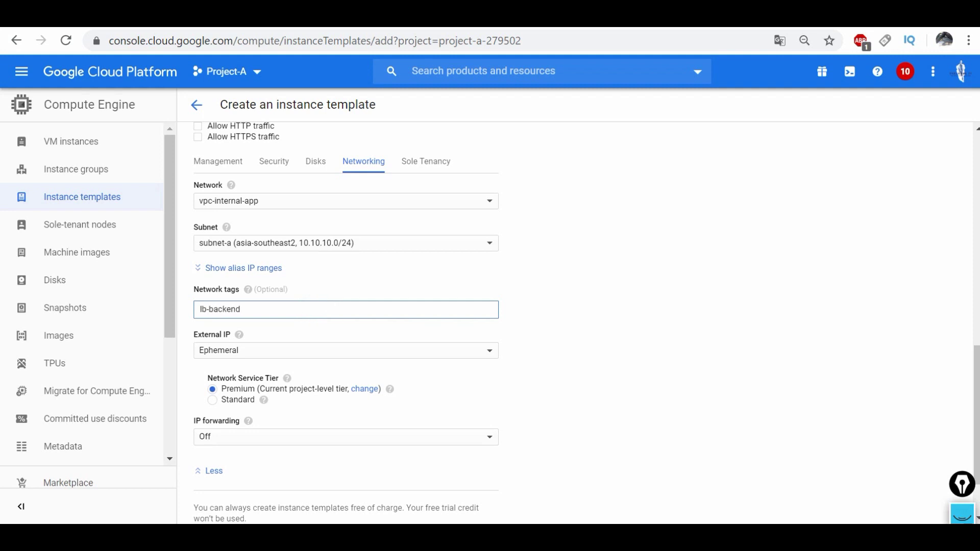
{"action": "type", "text": "lb-backend"}
{"action": "key", "text": "Return"}
{"action": "left_click", "coordinate": [681, 282]}
{"action": "scroll", "coordinate": [463, 405], "scroll_direction": "down", "scroll_amount": 2}
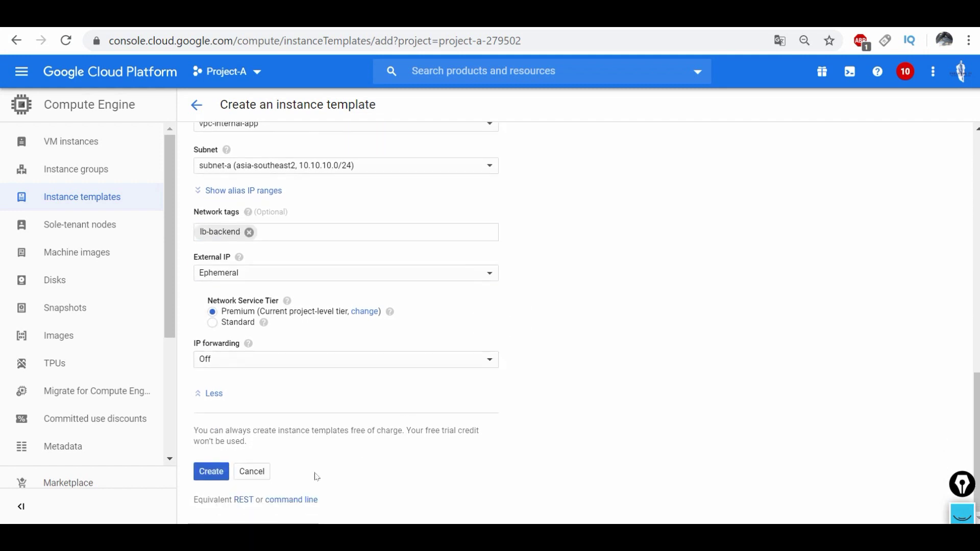
{"action": "left_click", "coordinate": [210, 472]}
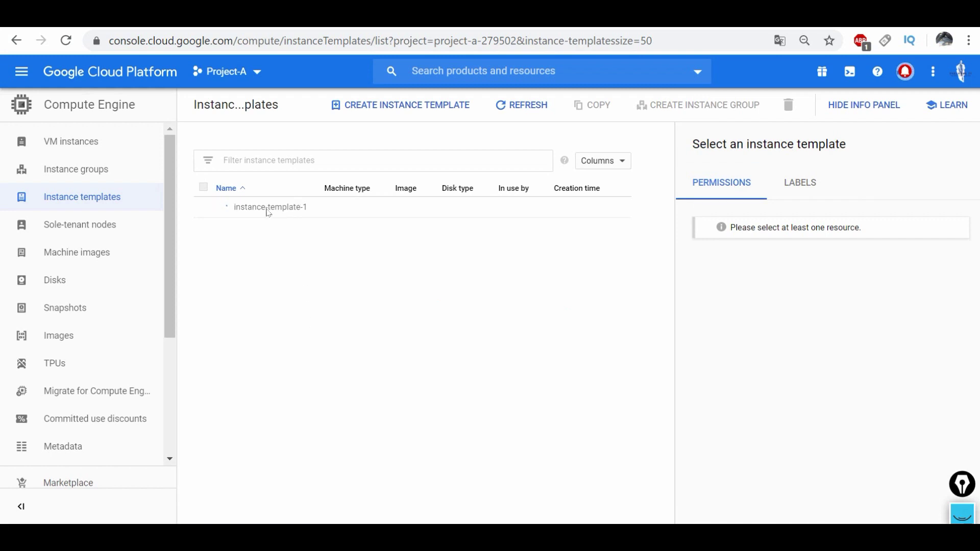
Step: Start a second instance template and set its machine type to f1-micro
{"action": "left_click", "coordinate": [388, 113]}
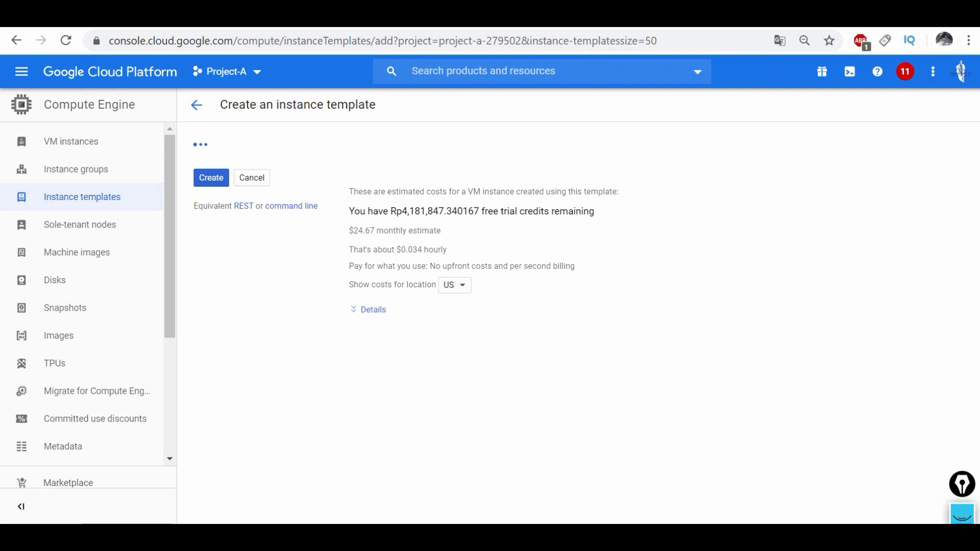
{"action": "left_click", "coordinate": [294, 355]}
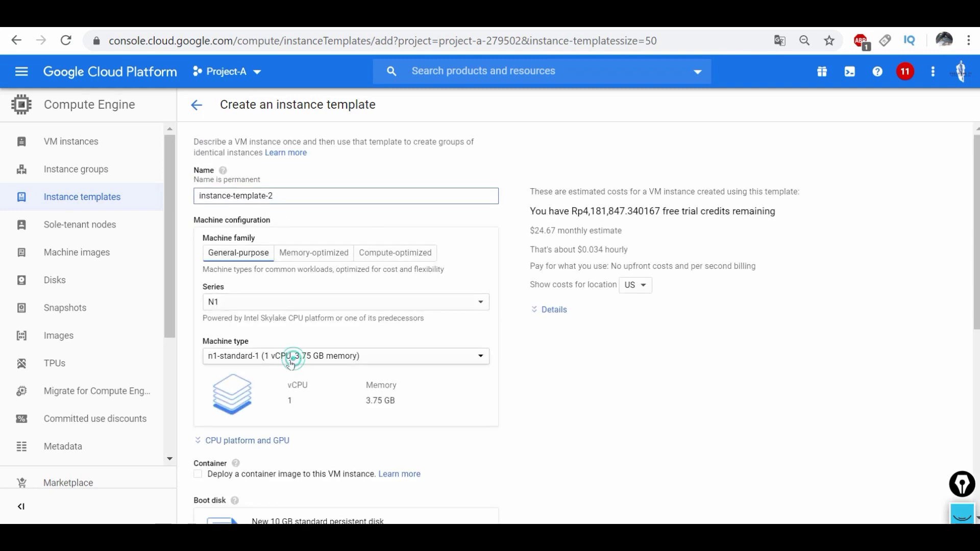
{"action": "left_click", "coordinate": [257, 303]}
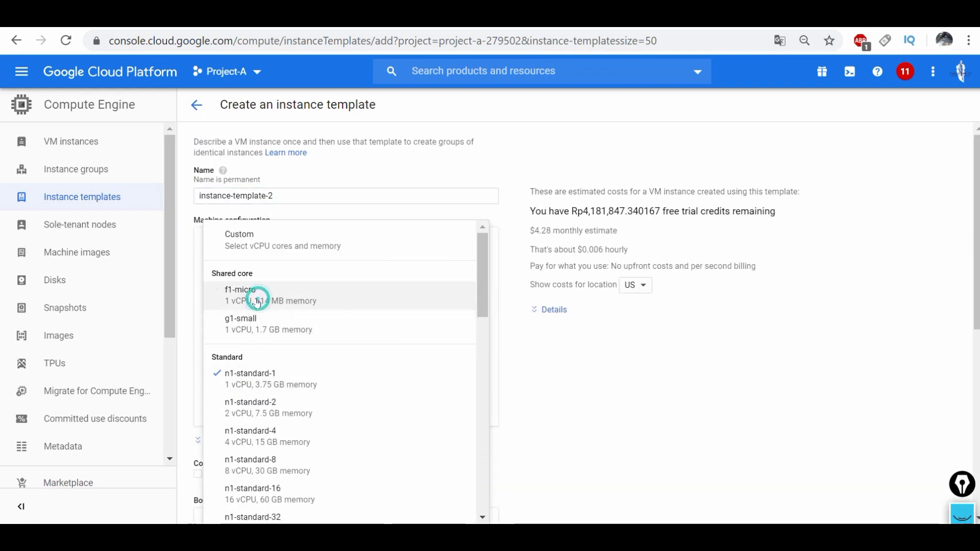
Step: Change the second template's boot disk image to Ubuntu 20.04 LTS Minimal, keeping the 10 GB standard persistent disk
{"action": "scroll", "coordinate": [977, 209], "scroll_direction": "down", "scroll_amount": 3}
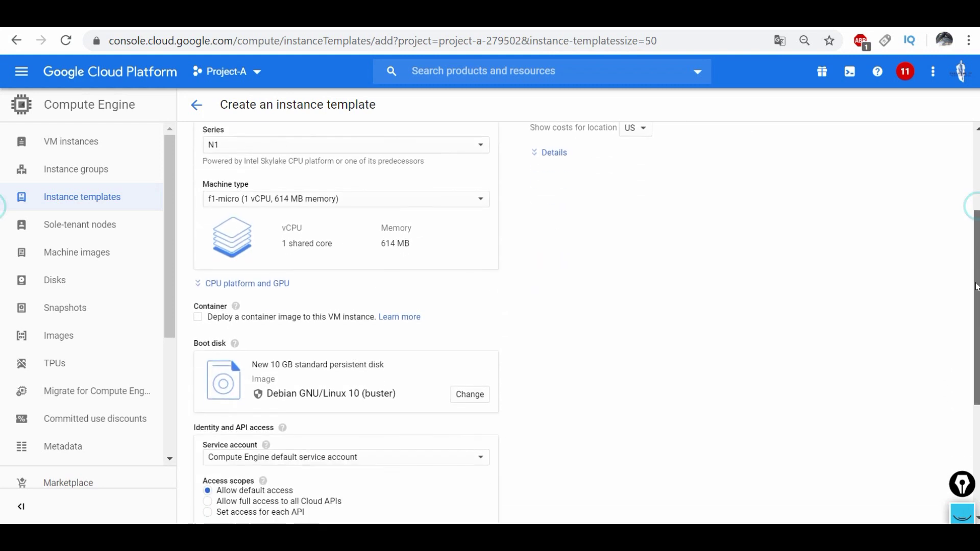
{"action": "left_click", "coordinate": [463, 393]}
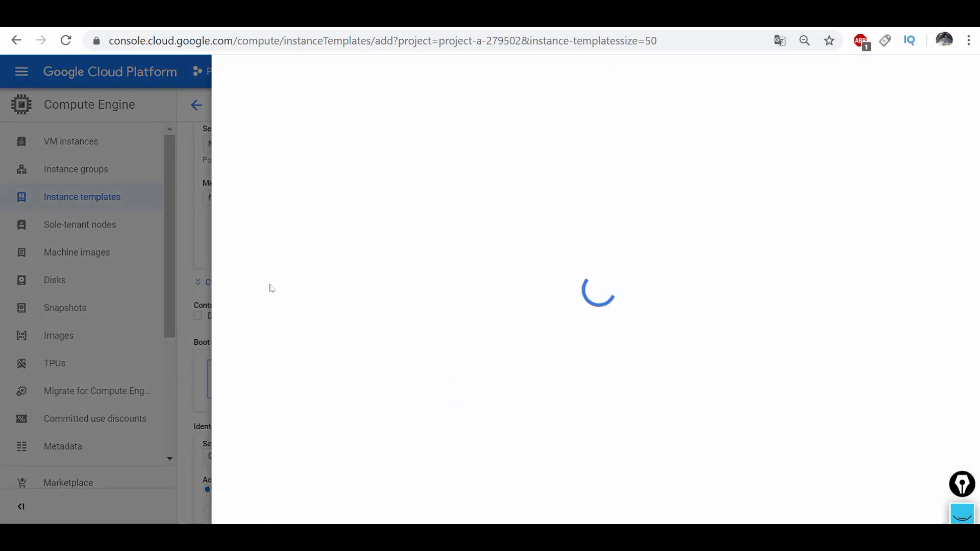
{"action": "left_click", "coordinate": [263, 168]}
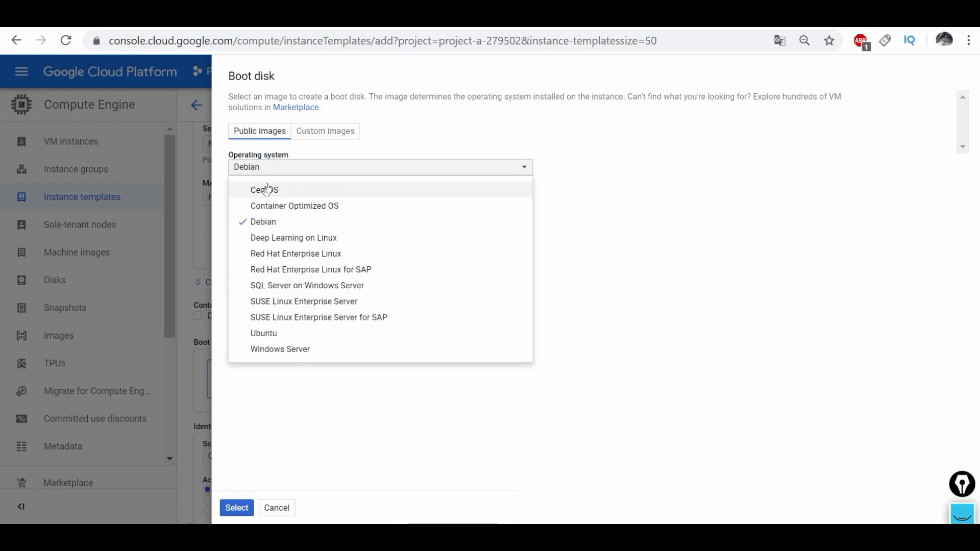
{"action": "left_click", "coordinate": [280, 337]}
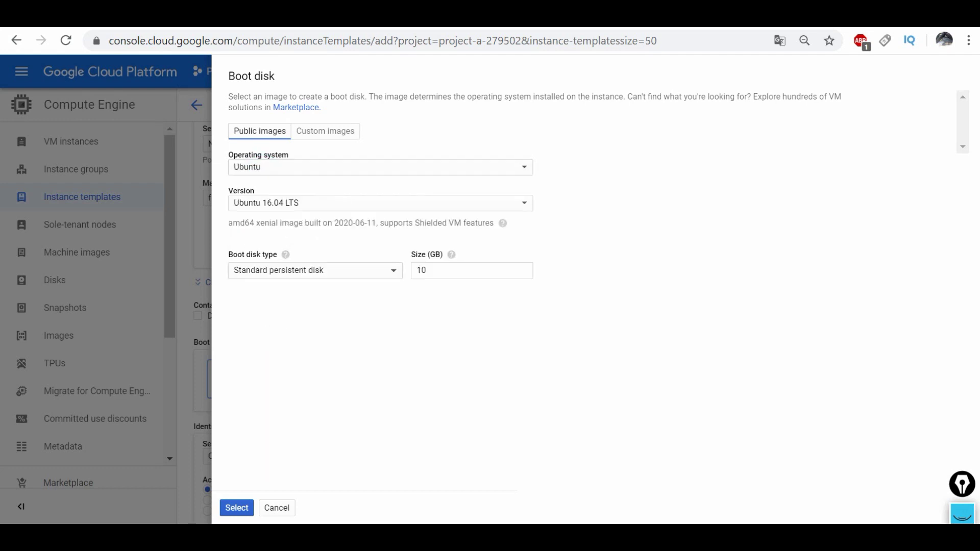
{"action": "left_click", "coordinate": [306, 205]}
{"action": "left_click", "coordinate": [296, 437]}
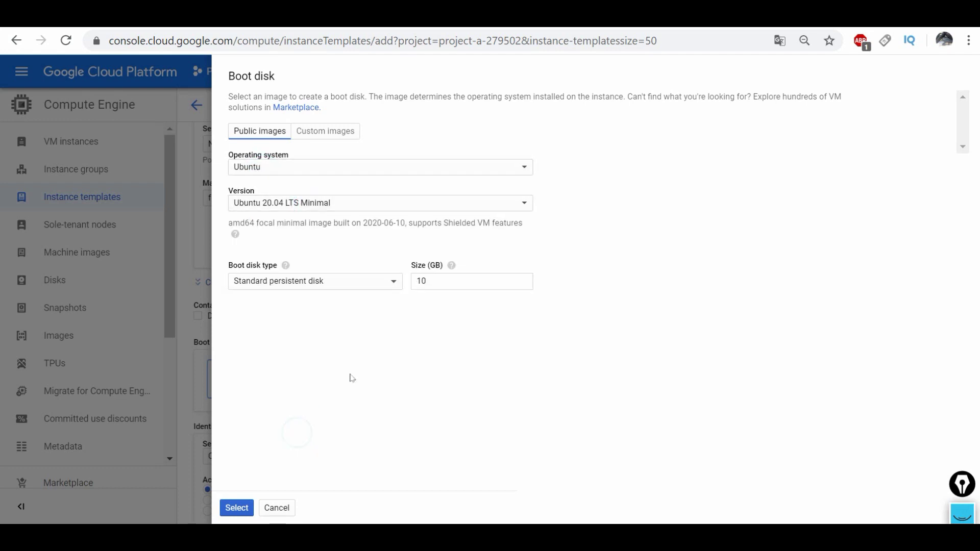
{"action": "left_click", "coordinate": [230, 507]}
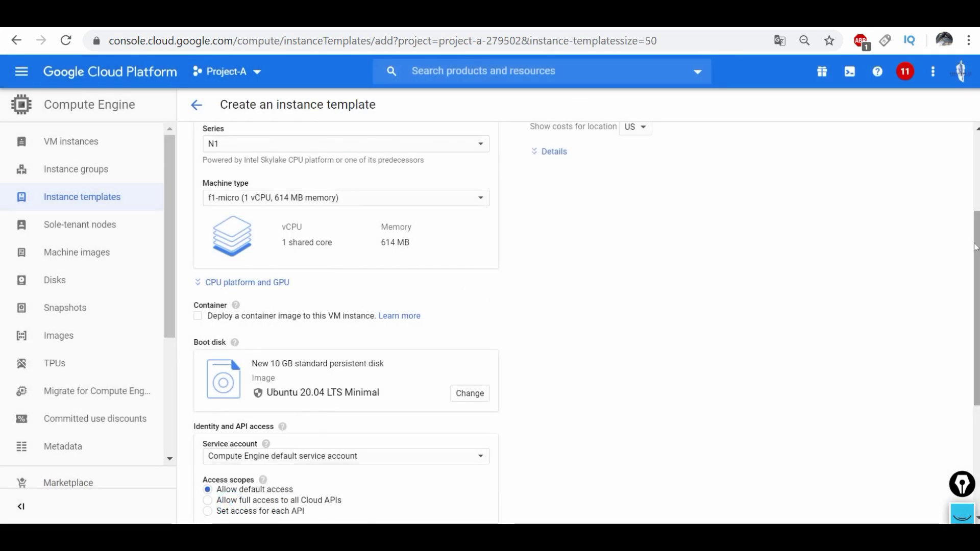
Step: Add a metadata value of gs://cloud-training/gcpnet/ilb/startup.sh to the second template's management settings
{"action": "left_click_drag", "start_coordinate": [975, 248], "coordinate": [975, 355]}
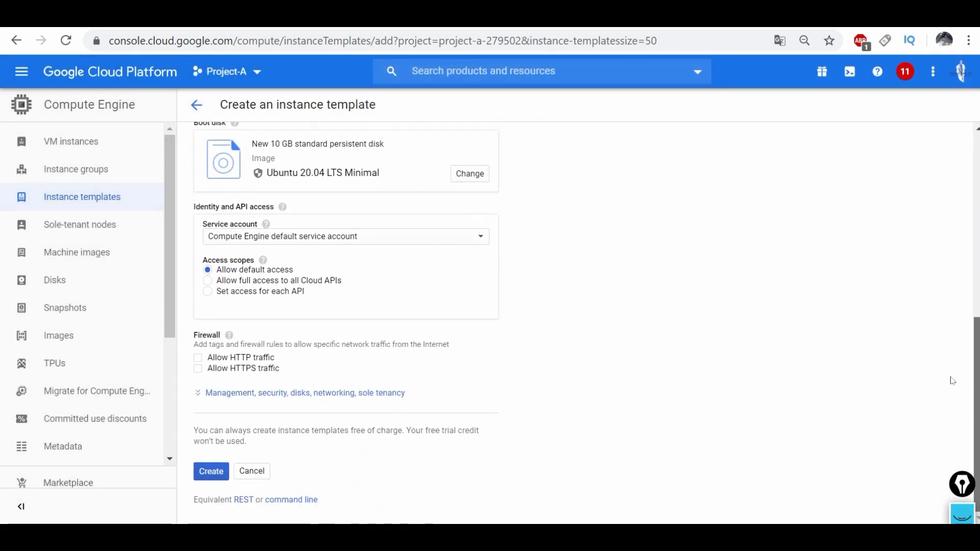
{"action": "left_click", "coordinate": [239, 392]}
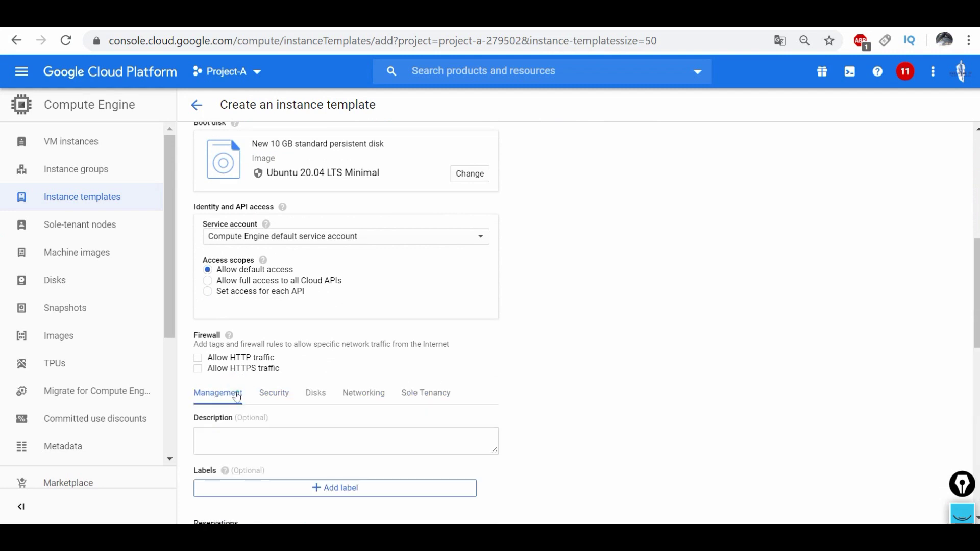
{"action": "scroll", "coordinate": [432, 333], "scroll_direction": "down", "scroll_amount": 5}
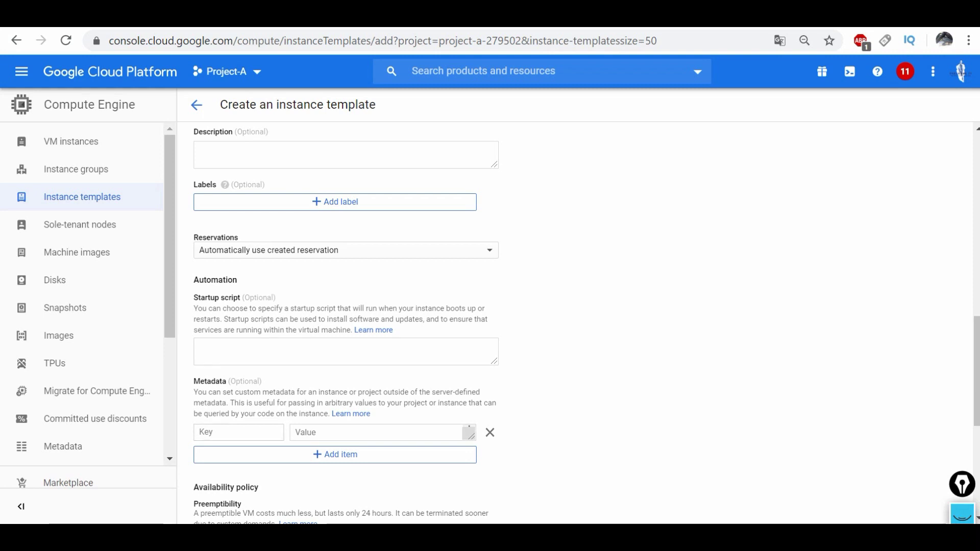
{"action": "left_click", "coordinate": [347, 432]}
{"action": "type", "text": "gs://cloud-training/gcpnet/ilb/startup.sh"}
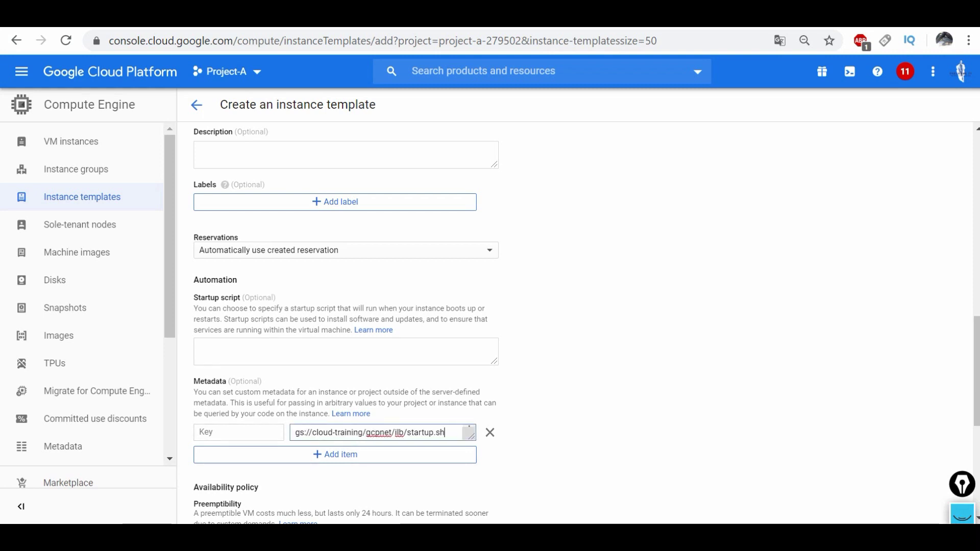
Step: Copy startup-script-url from the Notepad notes and enter it as the key of the template's metadata item
{"action": "left_click", "coordinate": [269, 432]}
{"action": "key", "text": "alt+Tab"}
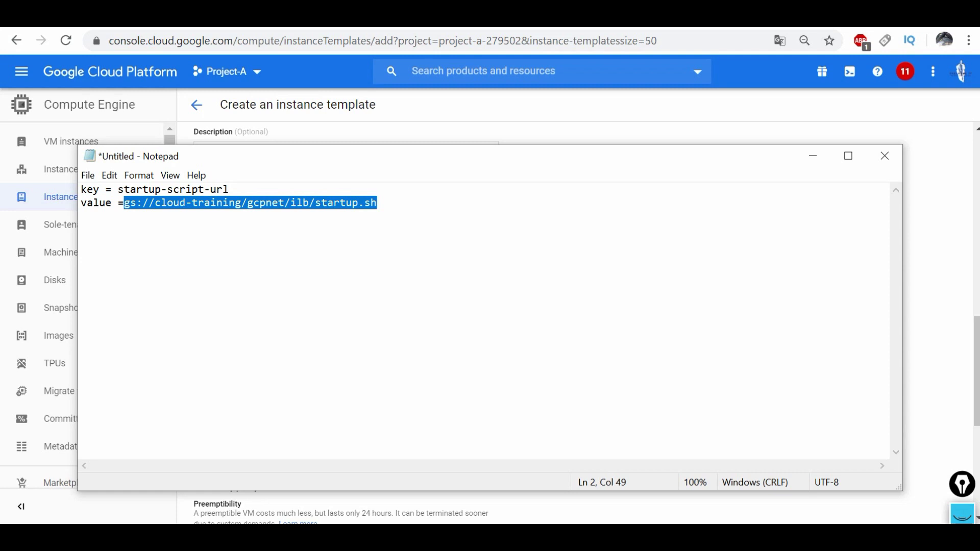
{"action": "left_click_drag", "start_coordinate": [117, 189], "coordinate": [228, 190]}
{"action": "right_click", "coordinate": [215, 196]}
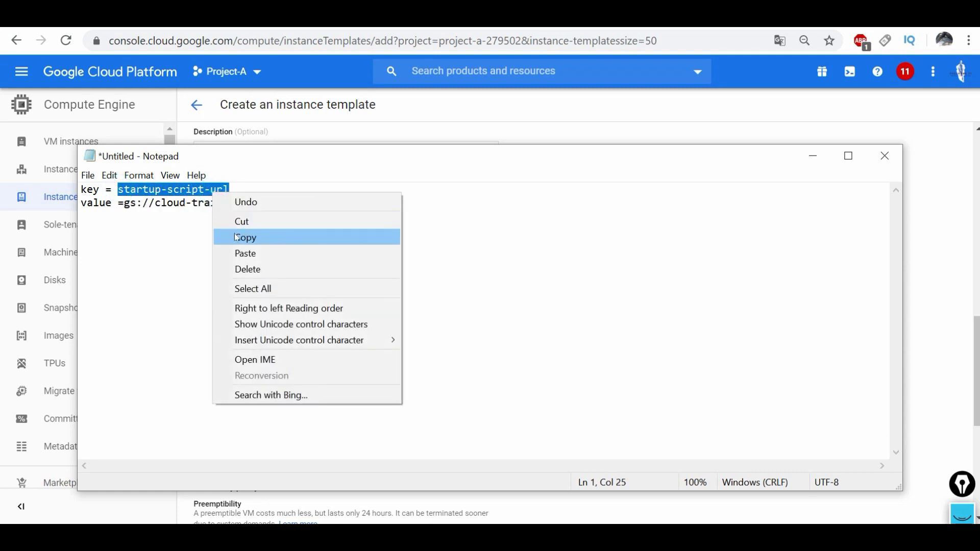
{"action": "left_click", "coordinate": [235, 234]}
{"action": "left_click", "coordinate": [813, 156]}
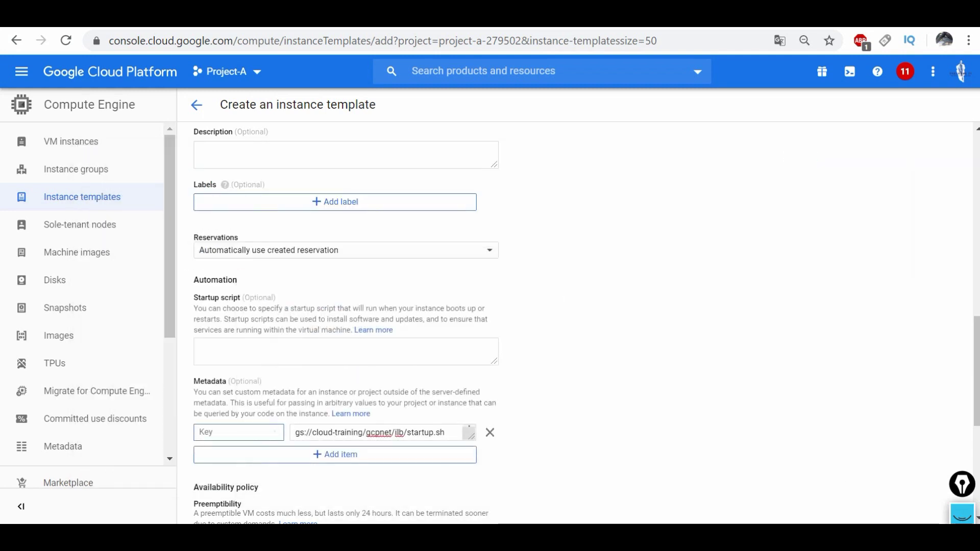
{"action": "left_click", "coordinate": [274, 432]}
{"action": "key", "text": "ctrl+v"}
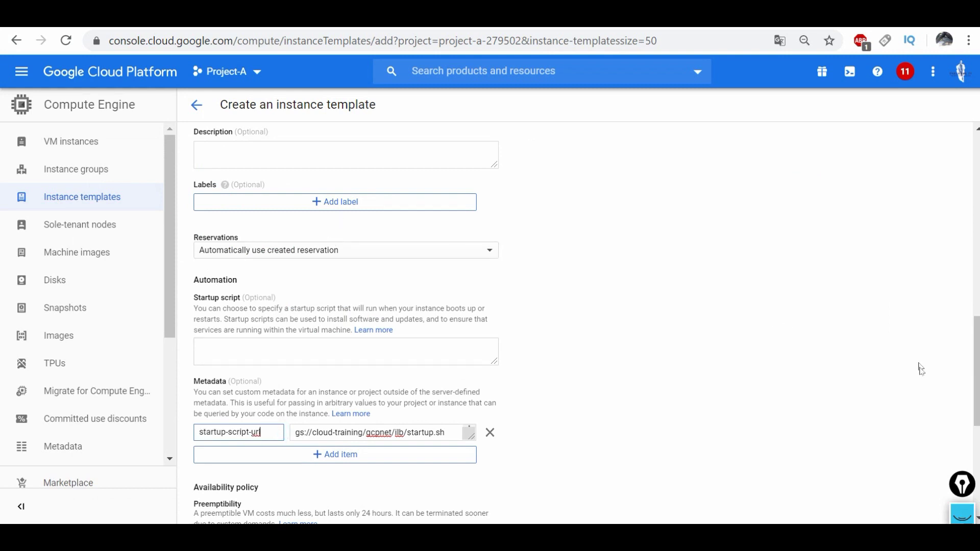
Step: Set the second template's network to vpc-internal-app with subnet-b (asia-southeast2, 10.10.20.0/24)
{"action": "scroll", "coordinate": [658, 352], "scroll_direction": "up", "scroll_amount": 3}
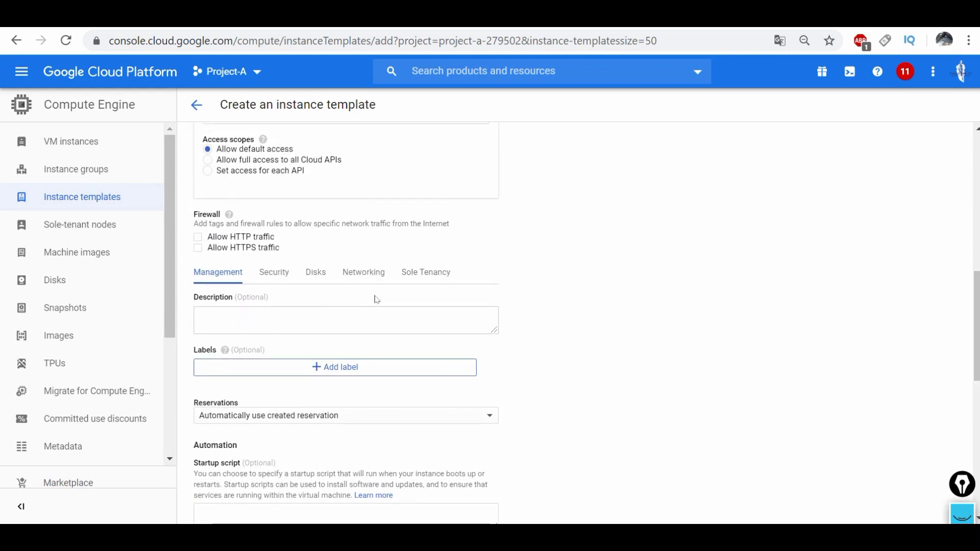
{"action": "left_click", "coordinate": [362, 272]}
{"action": "left_click", "coordinate": [251, 315]}
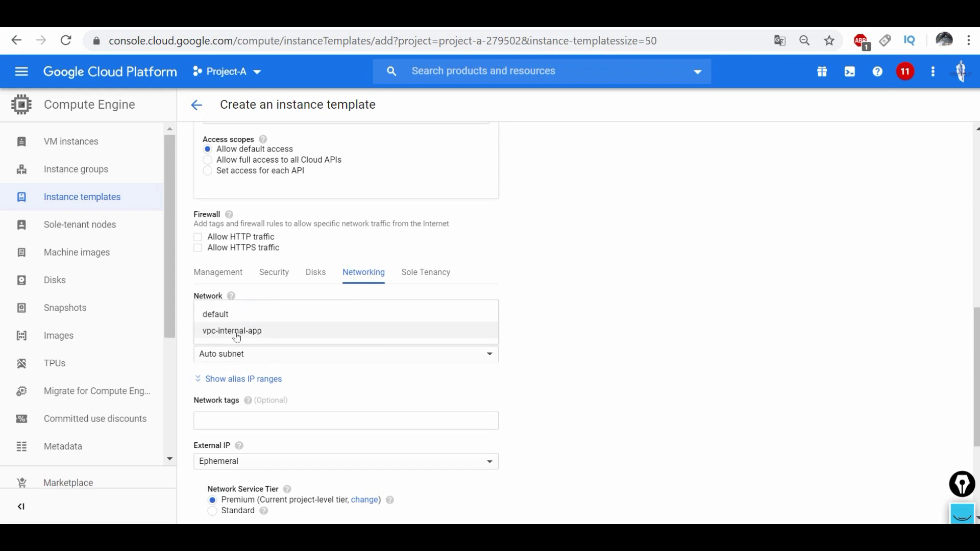
{"action": "left_click", "coordinate": [236, 332]}
{"action": "left_click", "coordinate": [323, 354]}
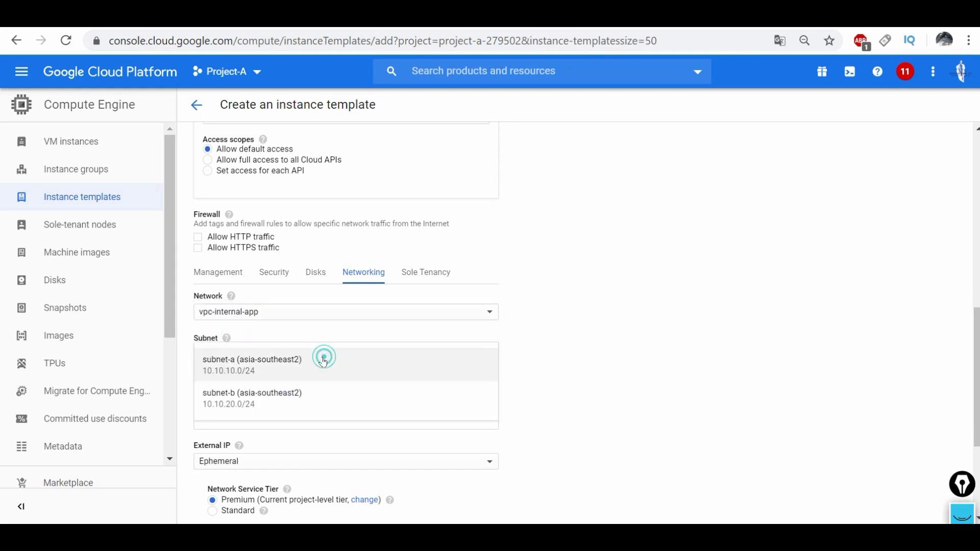
{"action": "left_click", "coordinate": [265, 401]}
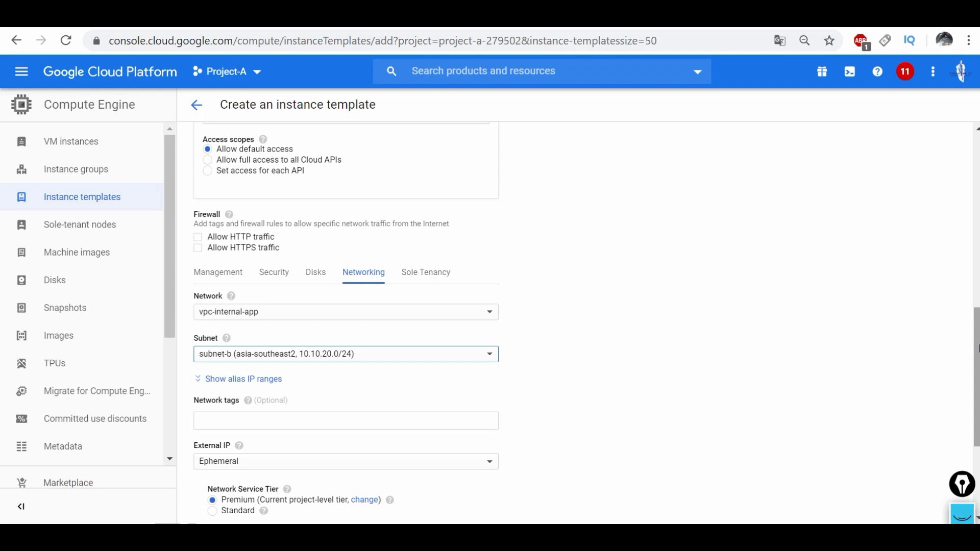
Step: Add the network tag lb-backend to the second template and create it
{"action": "left_click_drag", "start_coordinate": [977, 347], "coordinate": [893, 359]}
{"action": "left_click", "coordinate": [414, 367]}
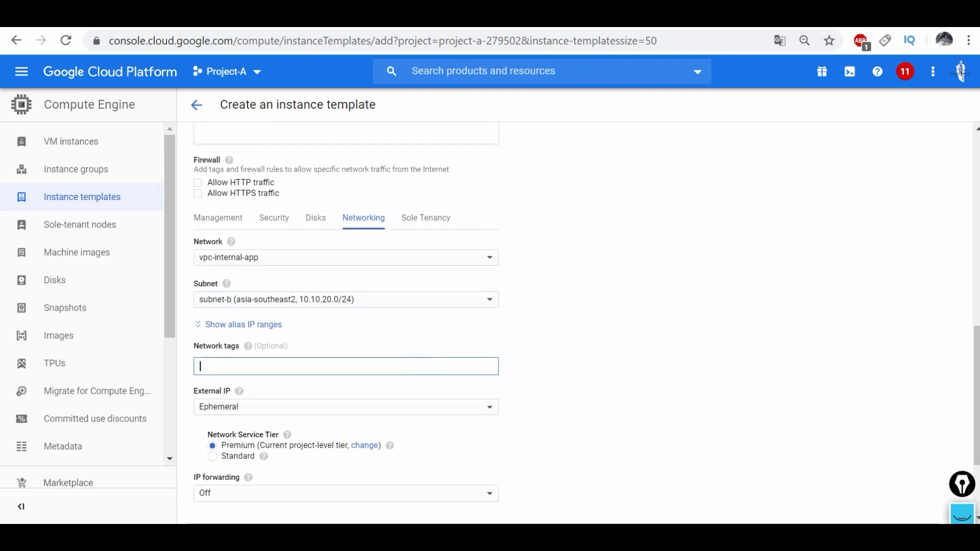
{"action": "type", "text": "lb-backend"}
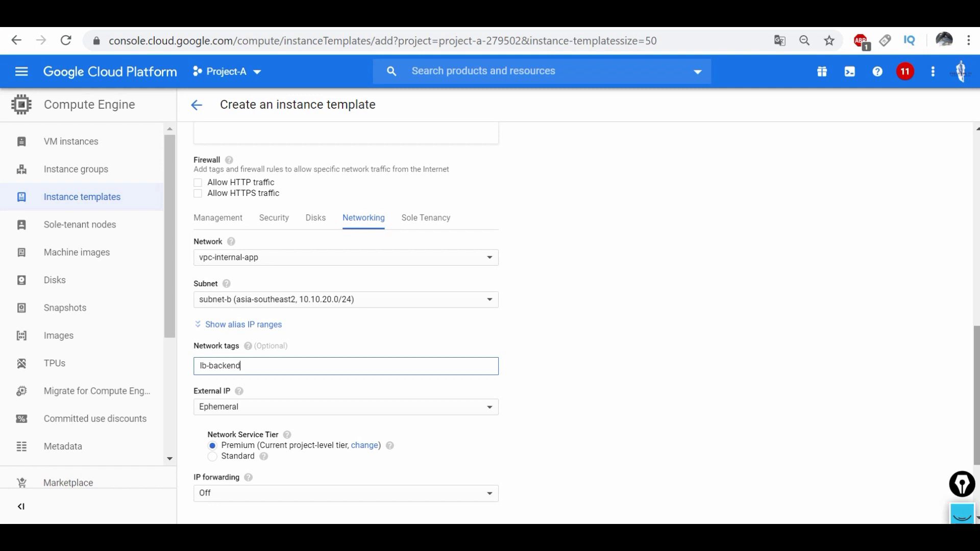
{"action": "left_click_drag", "start_coordinate": [978, 355], "coordinate": [979, 403]}
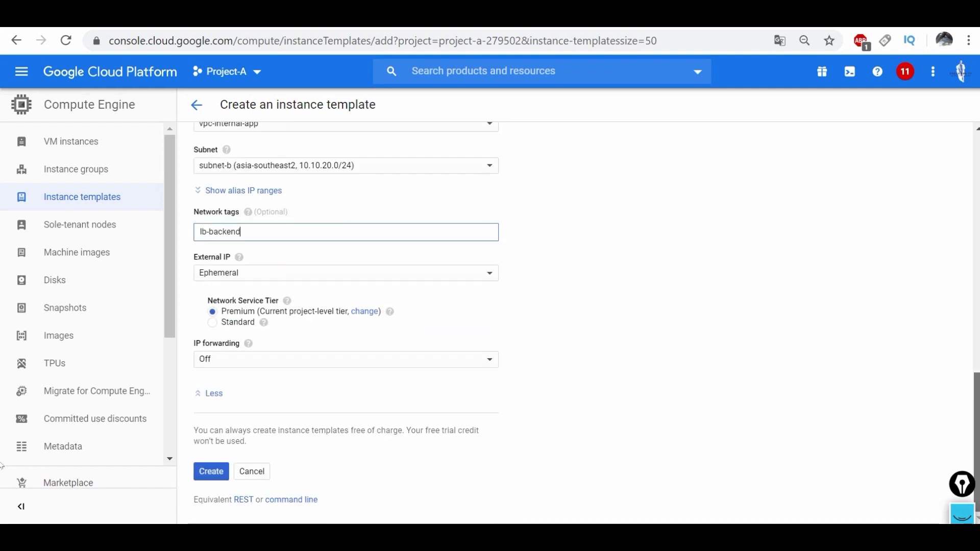
{"action": "left_click", "coordinate": [211, 475]}
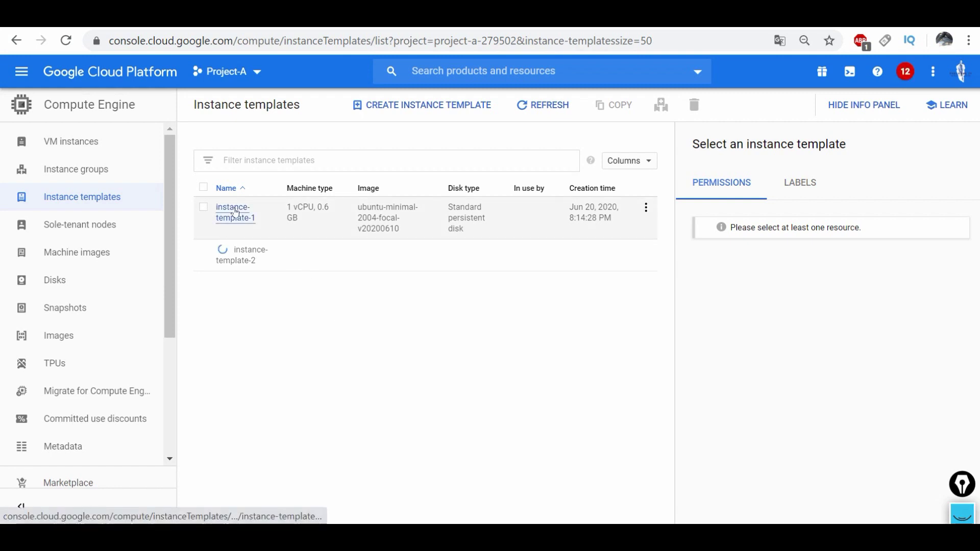
Step: Start a new managed instance group, keeping the name instance-group-1, and set its region to asia-southeast2 (Jakarta)
{"action": "left_click", "coordinate": [91, 173]}
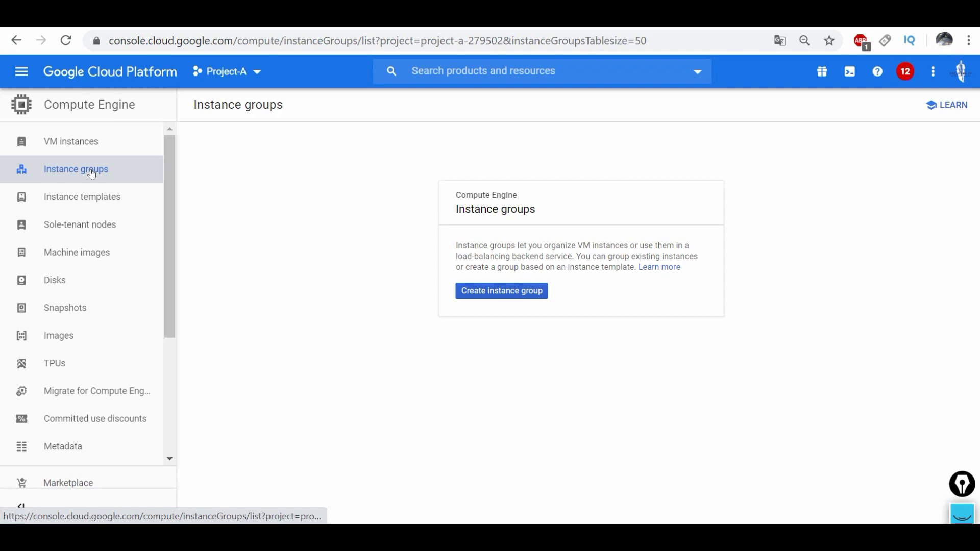
{"action": "left_click", "coordinate": [516, 294]}
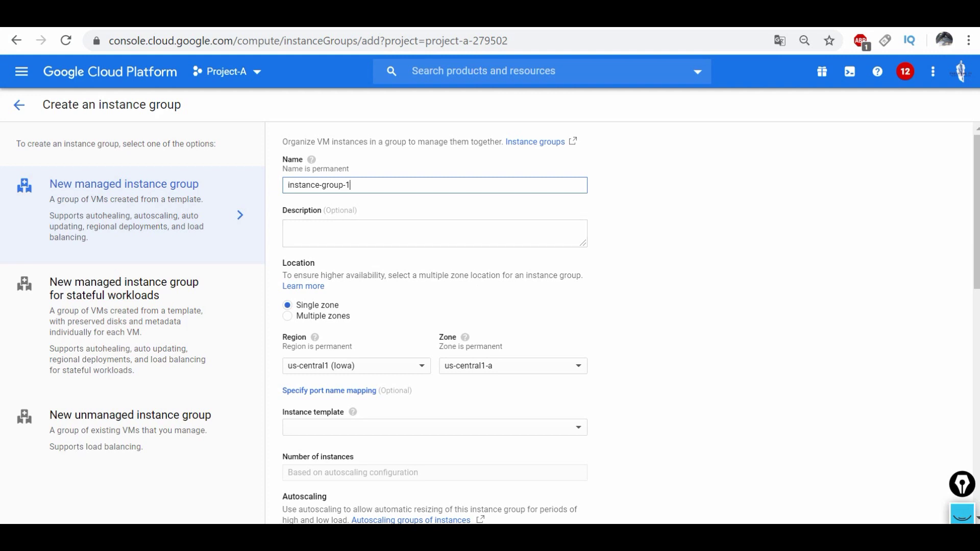
{"action": "left_click_drag", "start_coordinate": [350, 185], "coordinate": [288, 185]}
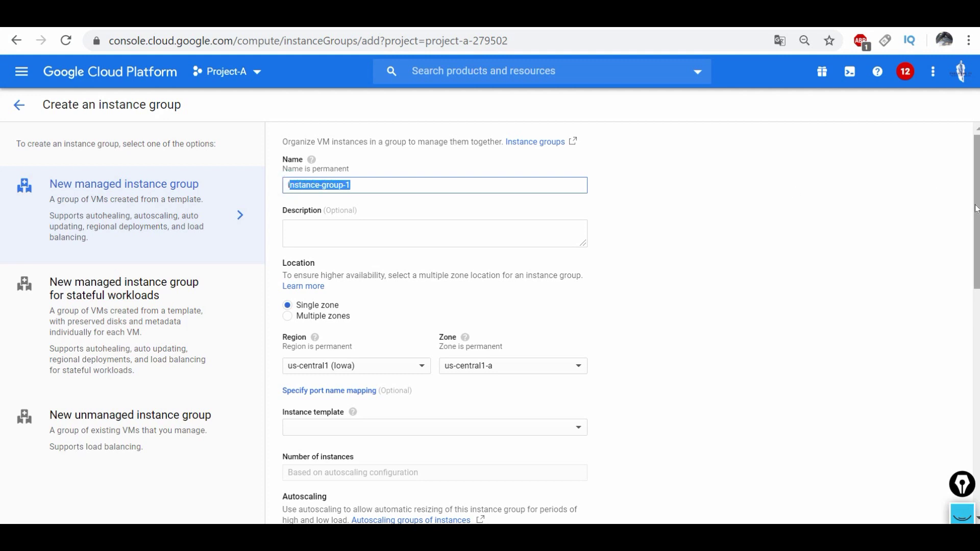
{"action": "scroll", "coordinate": [975, 208], "scroll_direction": "down", "scroll_amount": 2}
{"action": "left_click", "coordinate": [381, 265]}
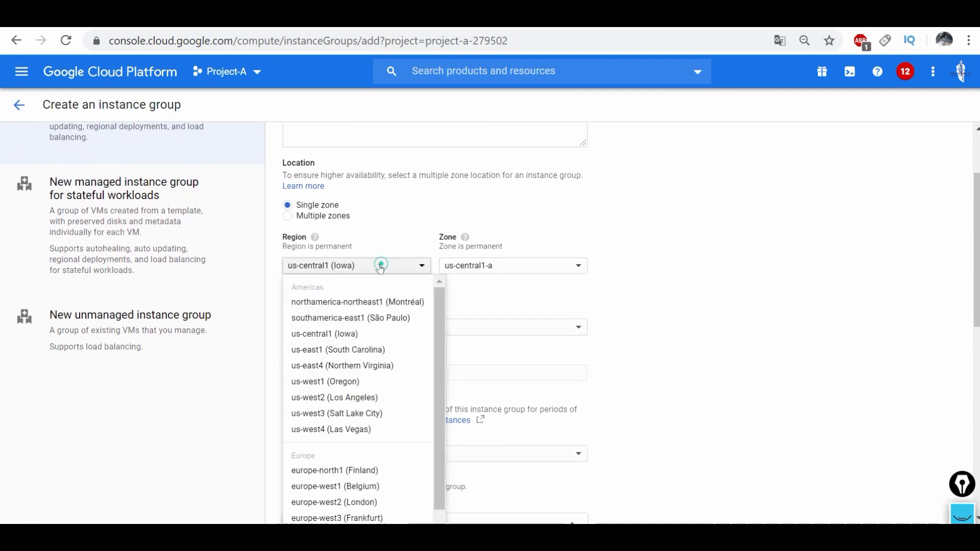
{"action": "scroll", "coordinate": [368, 379], "scroll_direction": "down", "scroll_amount": 3}
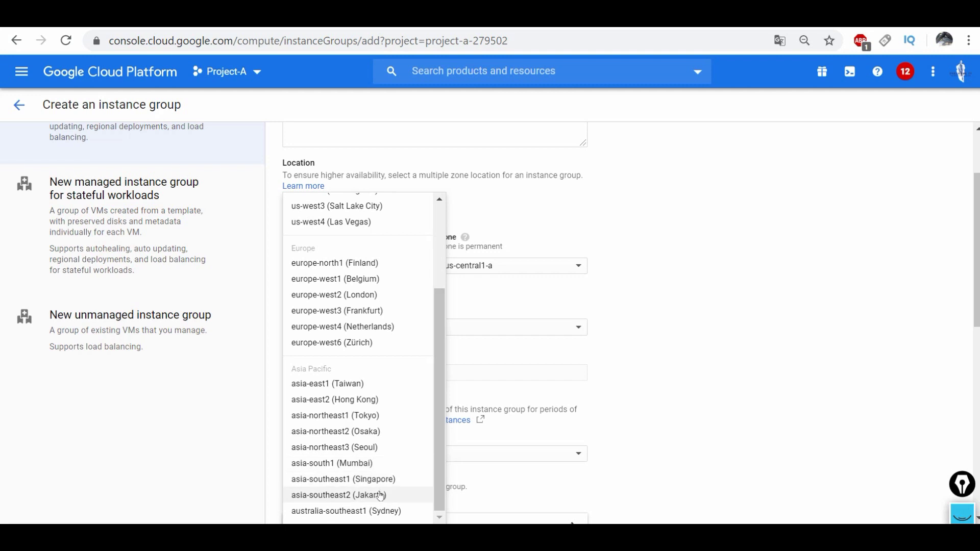
{"action": "left_click", "coordinate": [381, 495]}
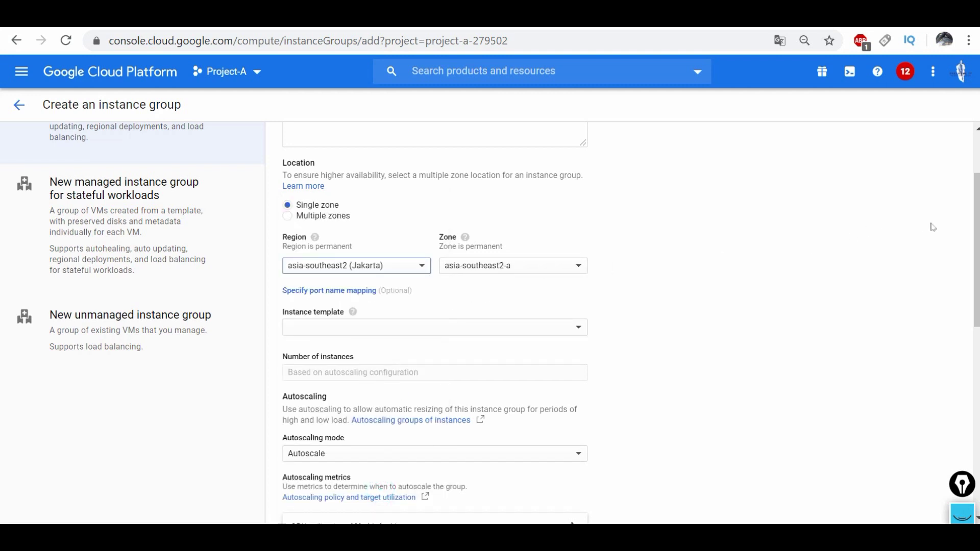
Step: Choose instance-template-1 as the instance template for the first instance group
{"action": "scroll", "coordinate": [976, 225], "scroll_direction": "down", "scroll_amount": 2}
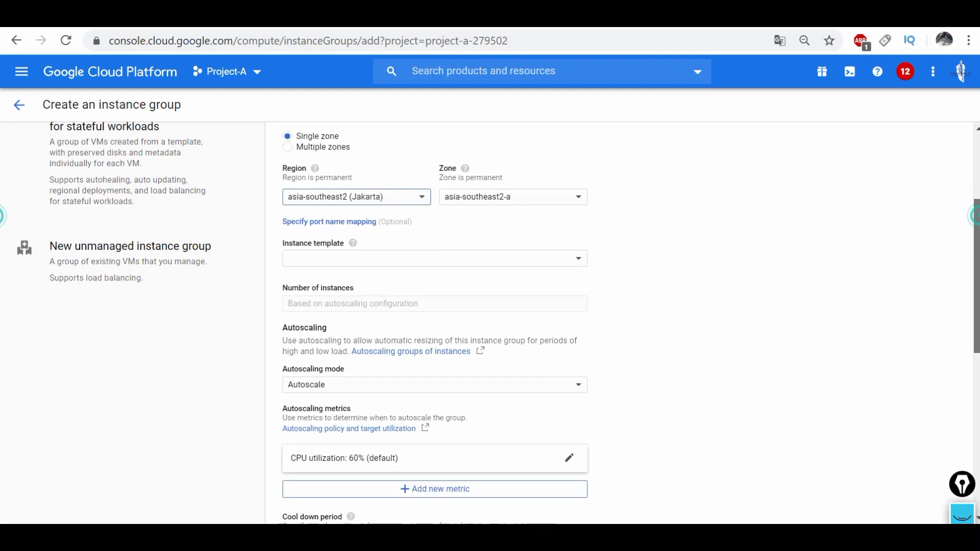
{"action": "left_click", "coordinate": [557, 255]}
{"action": "left_click", "coordinate": [376, 334]}
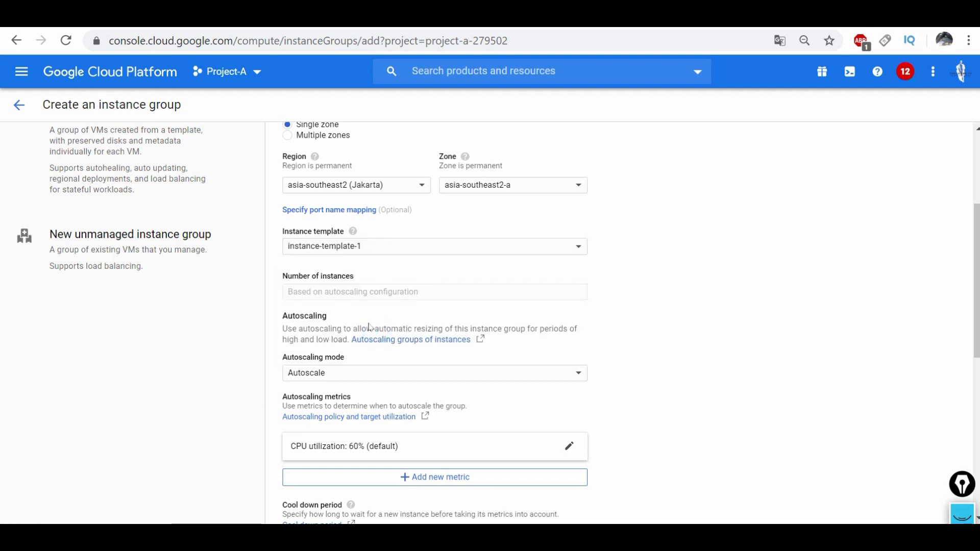
Step: Set the group's autoscaling target CPU utilization to 80% and its cool down period to 45 seconds
{"action": "scroll", "coordinate": [978, 305], "scroll_direction": "down", "scroll_amount": 4}
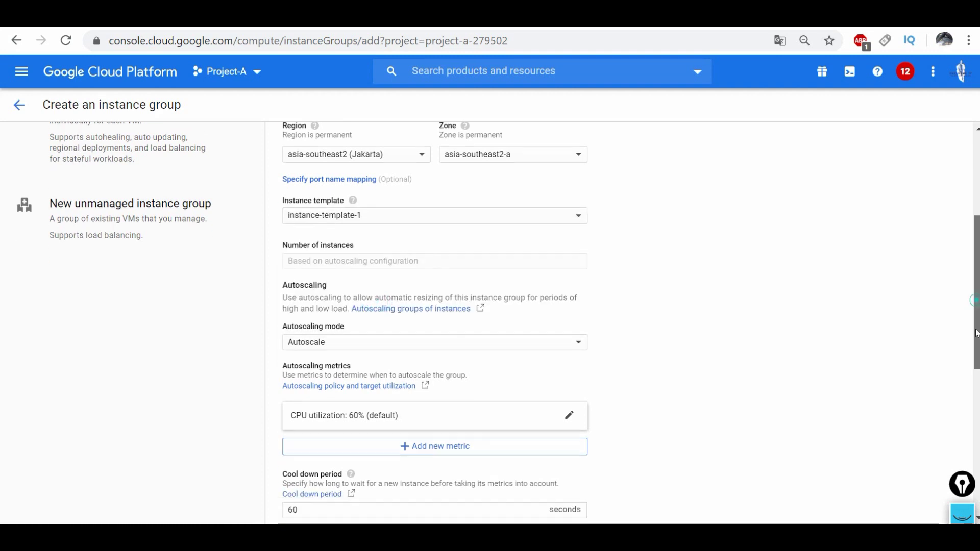
{"action": "left_click", "coordinate": [567, 257]}
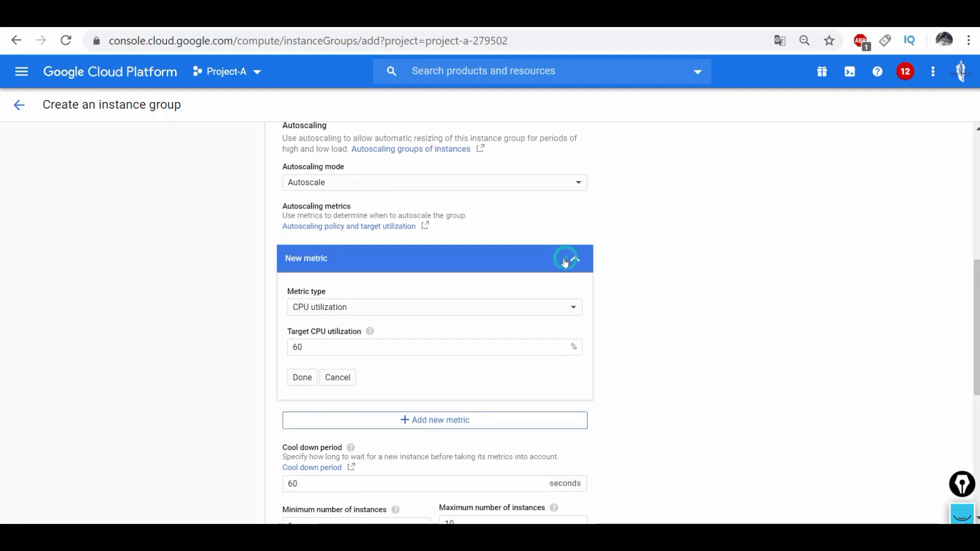
{"action": "double_click", "coordinate": [284, 347]}
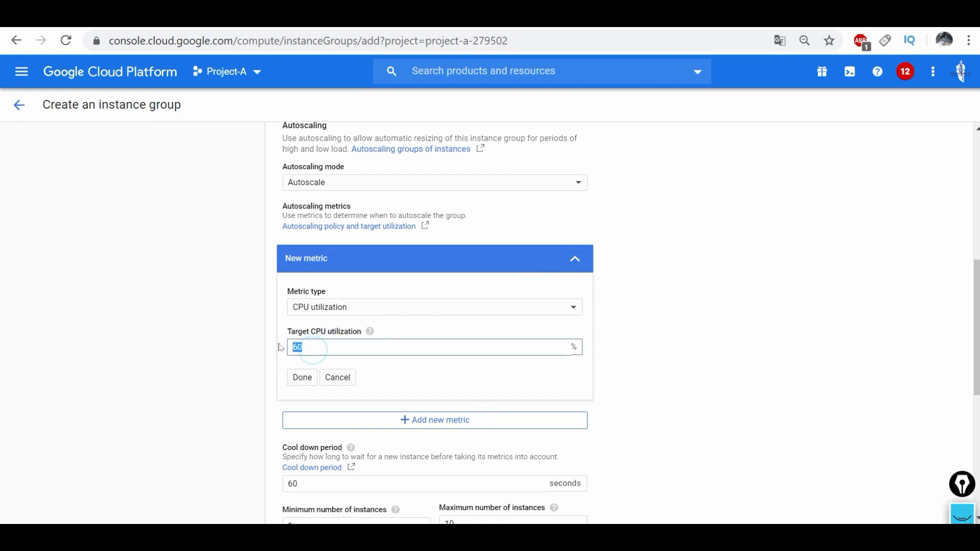
{"action": "type", "text": "80"}
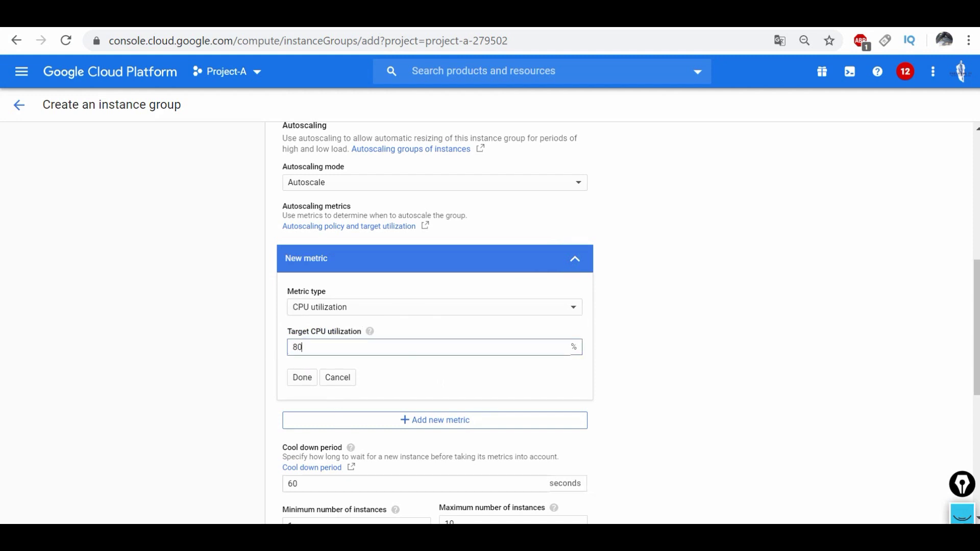
{"action": "double_click", "coordinate": [372, 482]}
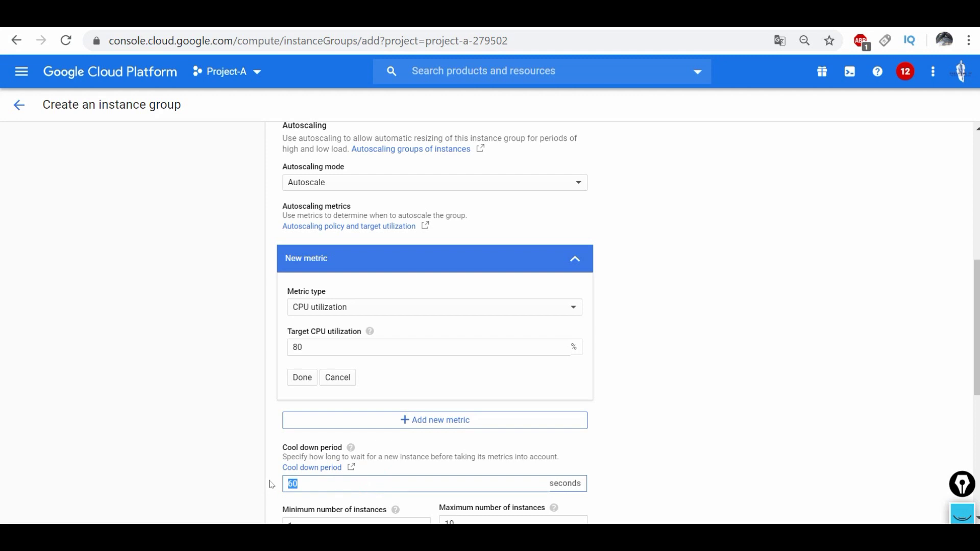
{"action": "type", "text": "45"}
Step: Set the maximum number of instances to 5 and create the instance group
{"action": "scroll", "coordinate": [885, 352], "scroll_direction": "down", "scroll_amount": 3}
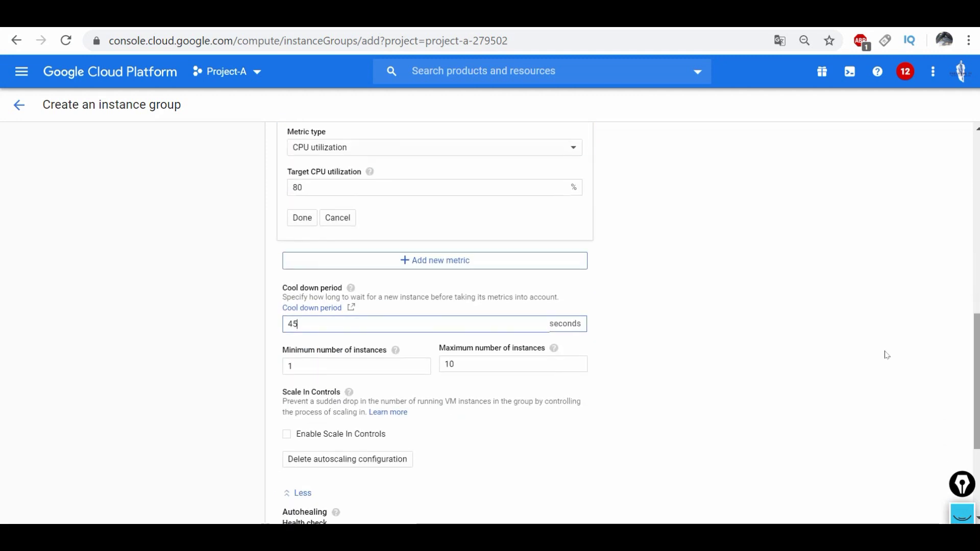
{"action": "left_click", "coordinate": [531, 361]}
{"action": "key", "text": "ctrl+a"}
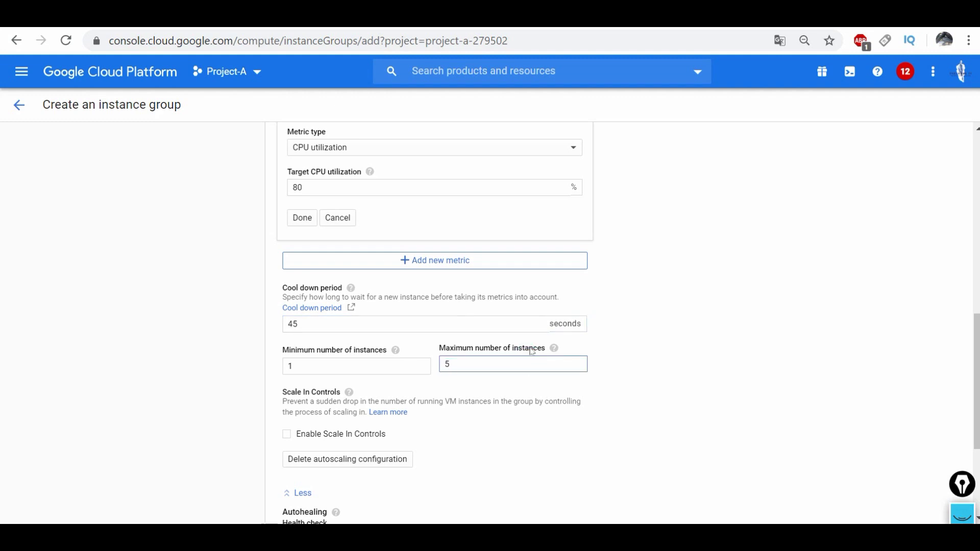
{"action": "left_click", "coordinate": [738, 267]}
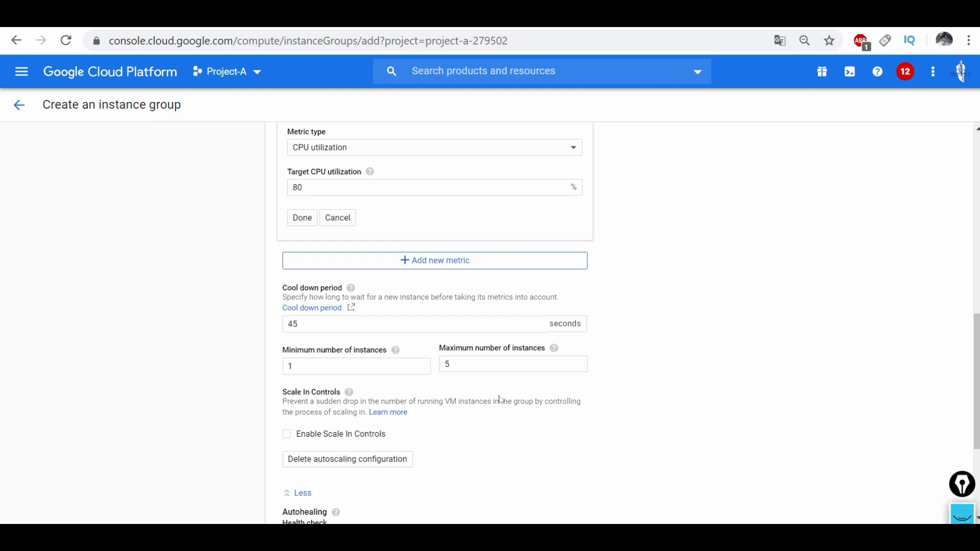
{"action": "left_click_drag", "start_coordinate": [976, 342], "coordinate": [976, 398]}
{"action": "left_click", "coordinate": [297, 480]}
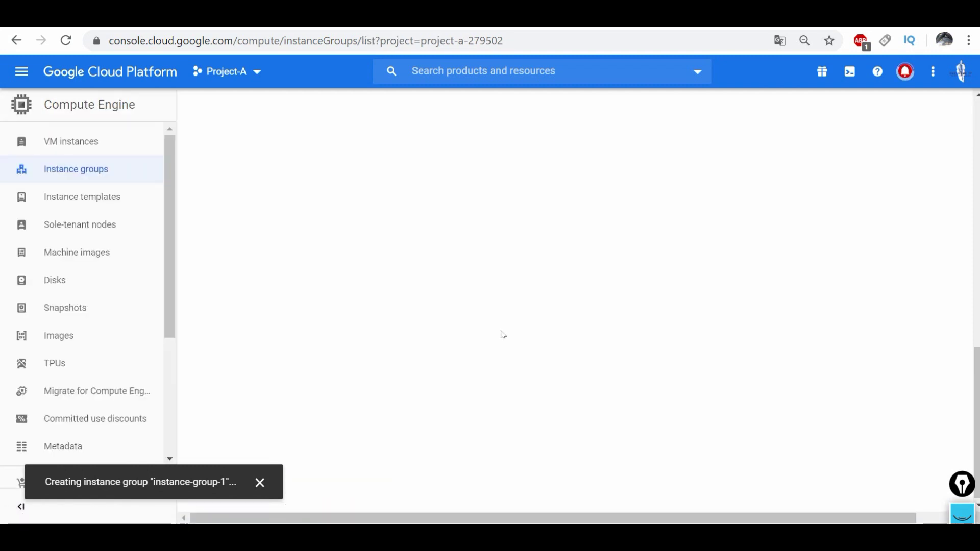
Step: Start a new managed instance group named instance-group-2 in region asia-southeast2 (Jakarta), zone asia-southeast2-b
{"action": "left_click", "coordinate": [368, 110]}
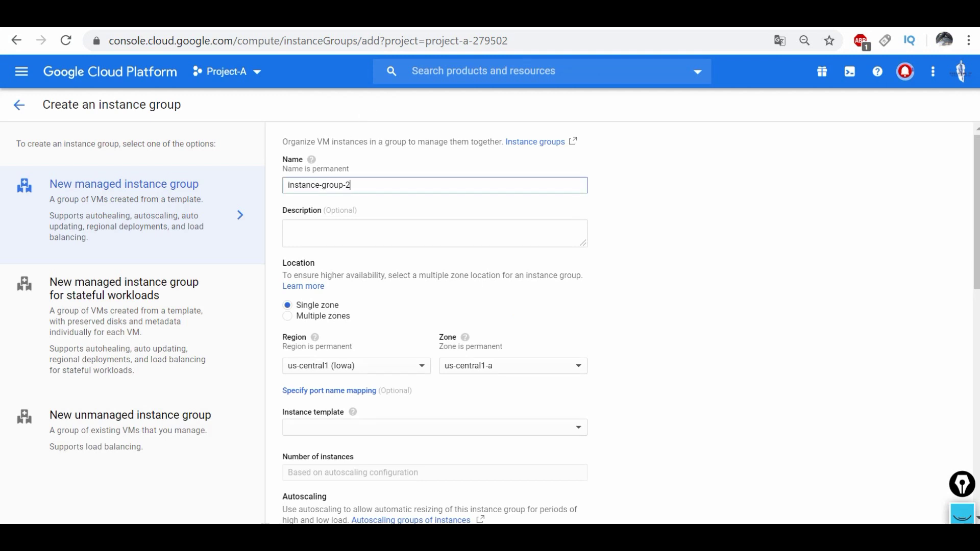
{"action": "left_click", "coordinate": [352, 365]}
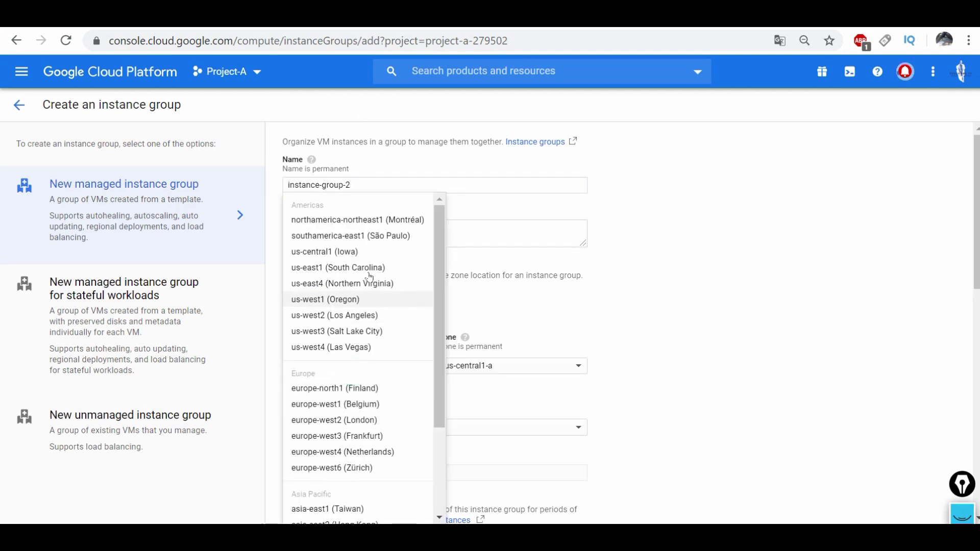
{"action": "scroll", "coordinate": [440, 287], "scroll_direction": "down", "scroll_amount": 3}
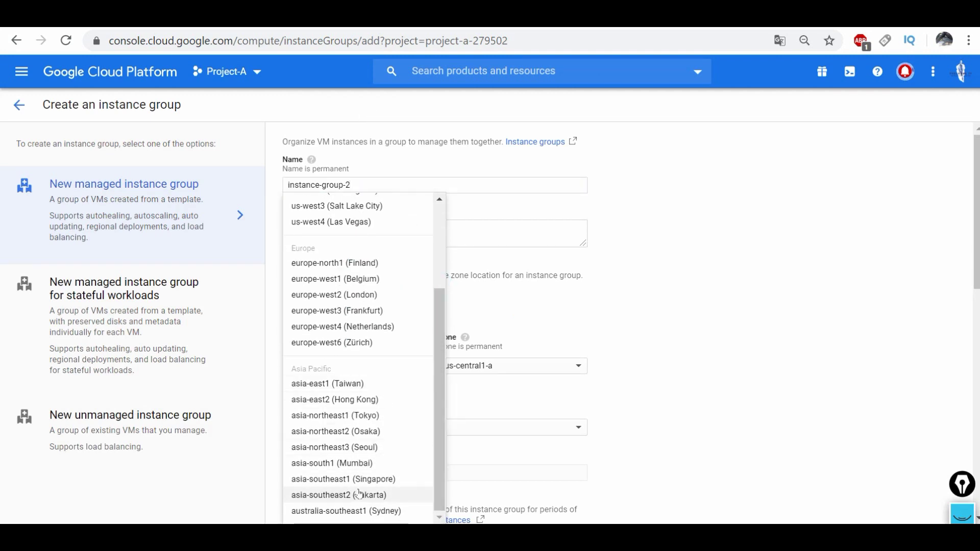
{"action": "left_click", "coordinate": [359, 495]}
{"action": "left_click", "coordinate": [494, 366]}
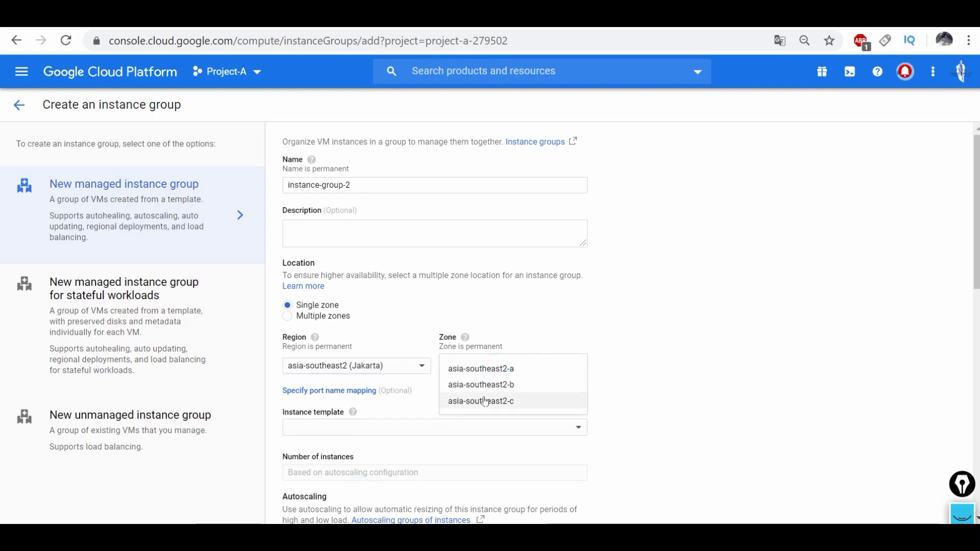
{"action": "left_click", "coordinate": [488, 388]}
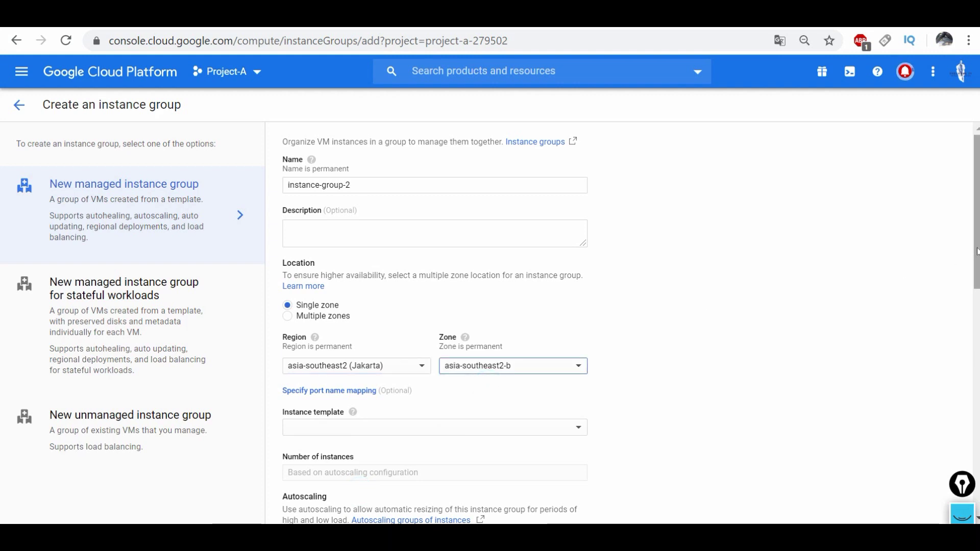
Step: Choose instance-template-2 as the instance template for the second instance group
{"action": "left_click_drag", "start_coordinate": [970, 250], "coordinate": [977, 323]}
{"action": "left_click", "coordinate": [559, 249]}
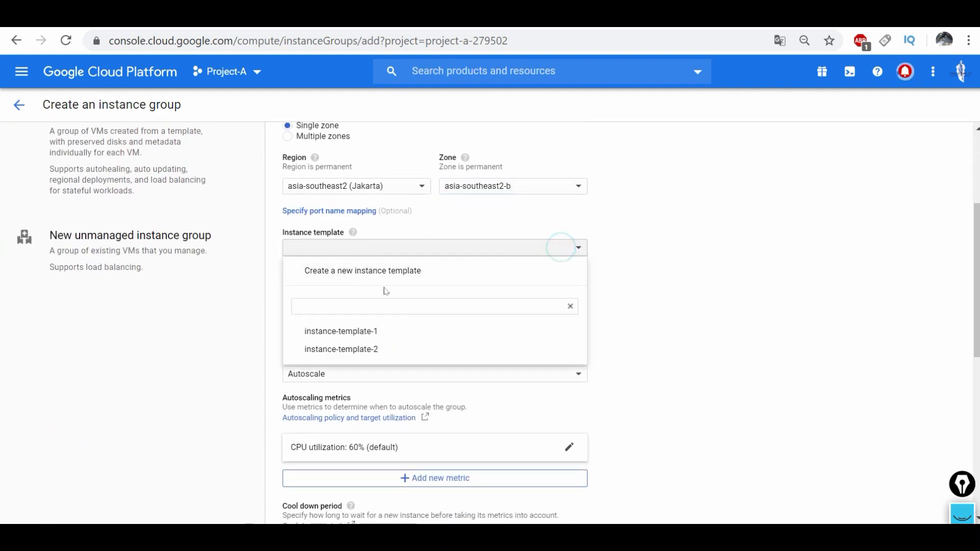
{"action": "left_click", "coordinate": [352, 352]}
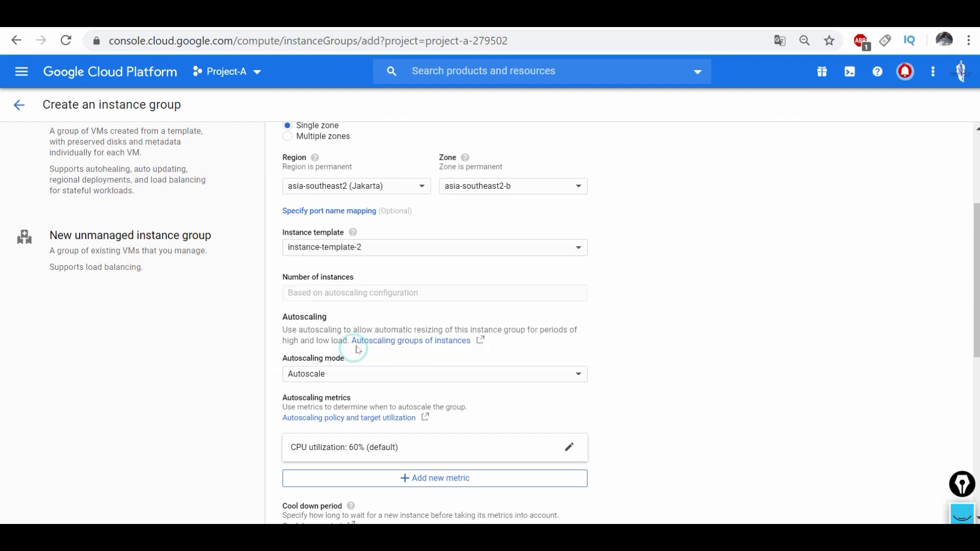
Step: Set the second group's target CPU utilization to 80% and its cool down period to 45 seconds
{"action": "left_click", "coordinate": [437, 454]}
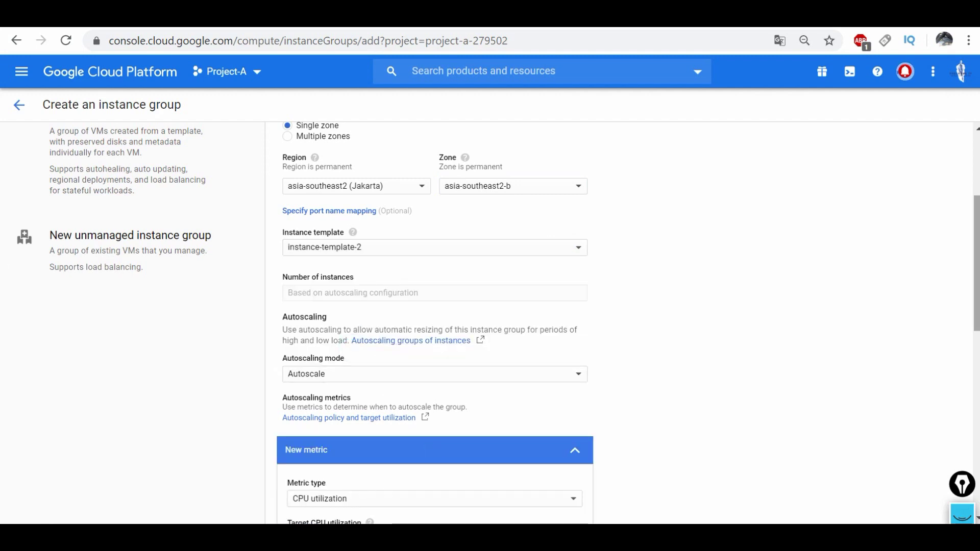
{"action": "scroll", "coordinate": [434, 327], "scroll_direction": "down", "scroll_amount": 5}
{"action": "double_click", "coordinate": [314, 271]}
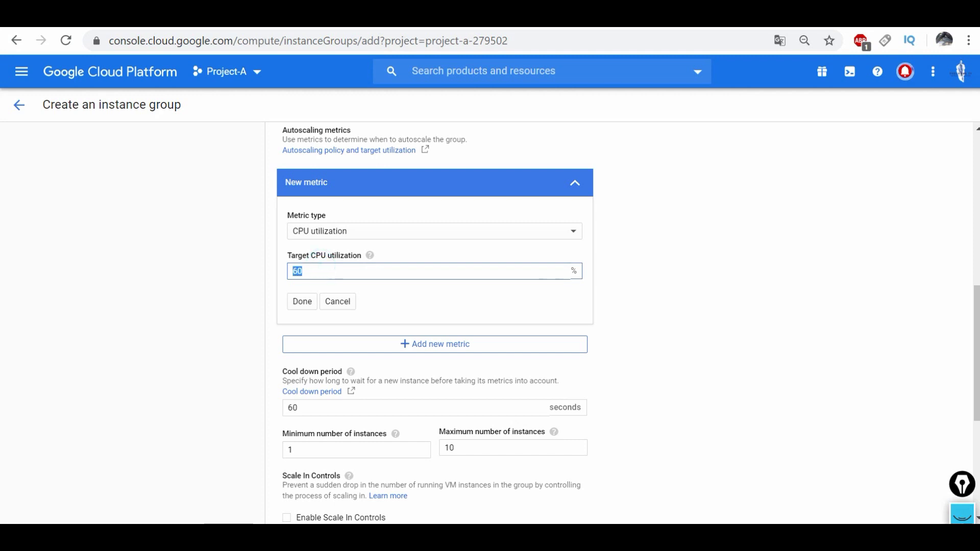
{"action": "type", "text": "80"}
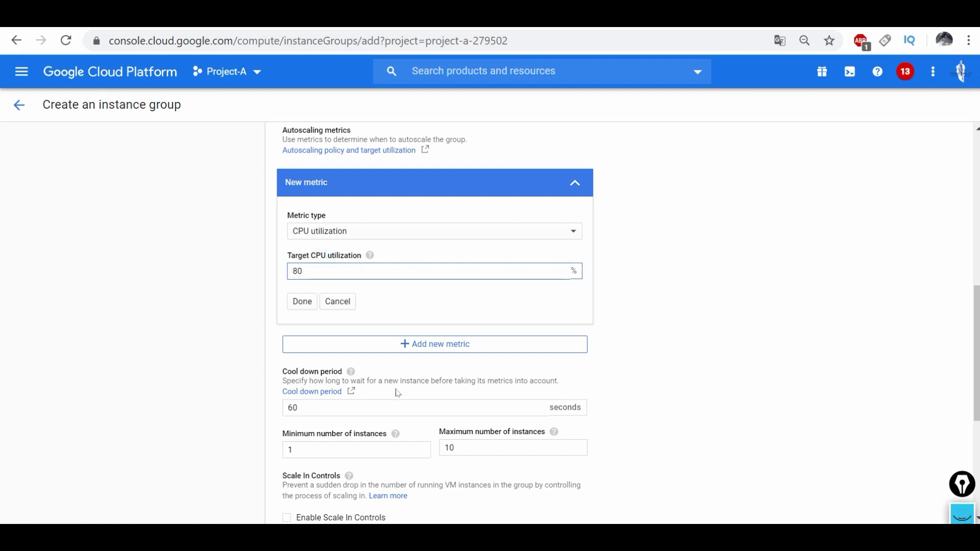
{"action": "double_click", "coordinate": [328, 407]}
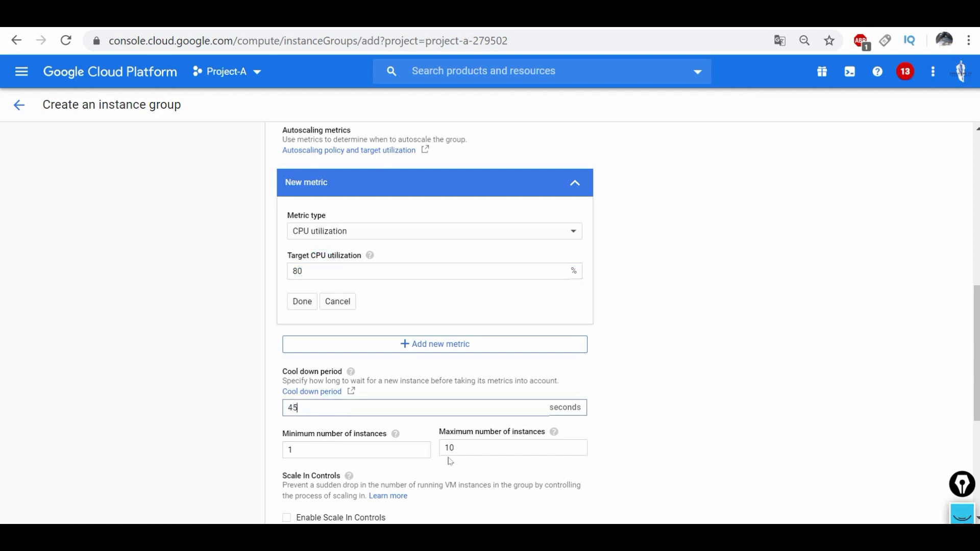
Step: Limit instance-group-2 to a maximum of 5 instances and create the group
{"action": "double_click", "coordinate": [489, 449]}
{"action": "type", "text": "5"}
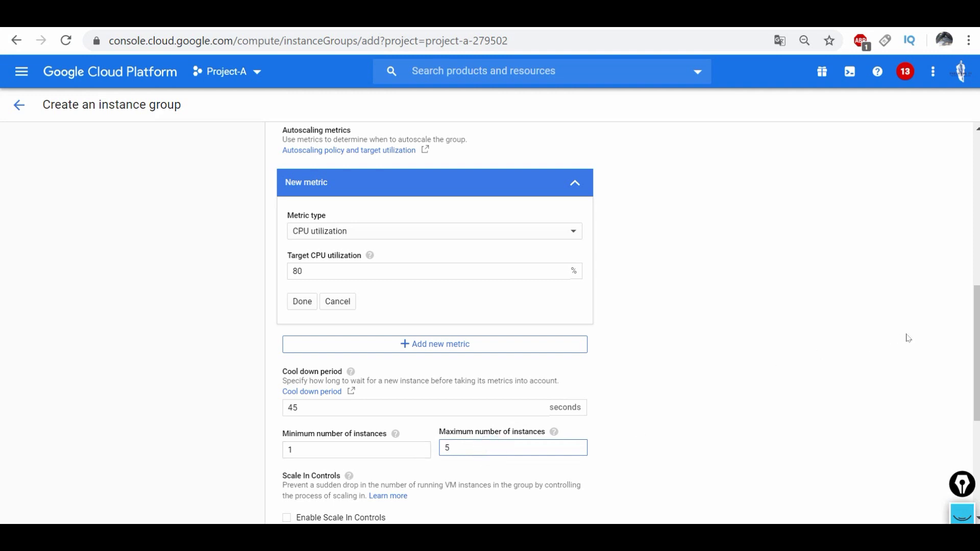
{"action": "scroll", "coordinate": [967, 398], "scroll_direction": "down", "scroll_amount": 4}
{"action": "scroll", "coordinate": [332, 390], "scroll_direction": "down", "scroll_amount": 2}
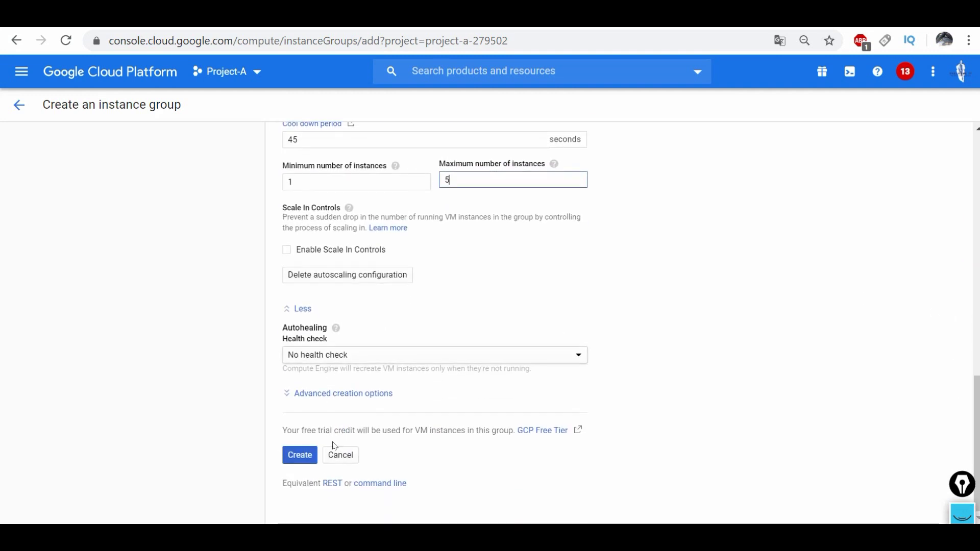
{"action": "left_click", "coordinate": [305, 455]}
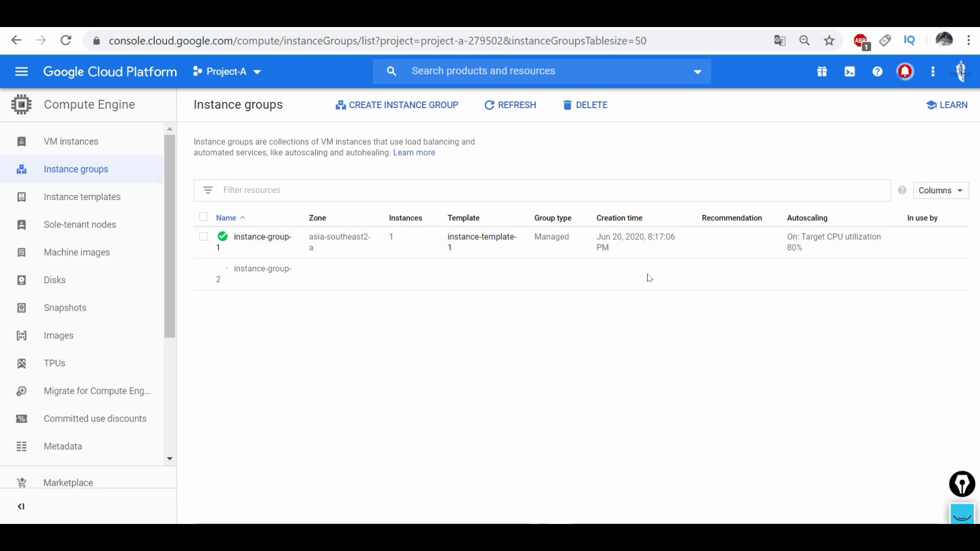
Step: Check the VM instances launched by the two groups and the status of both instance groups
{"action": "left_click", "coordinate": [87, 147]}
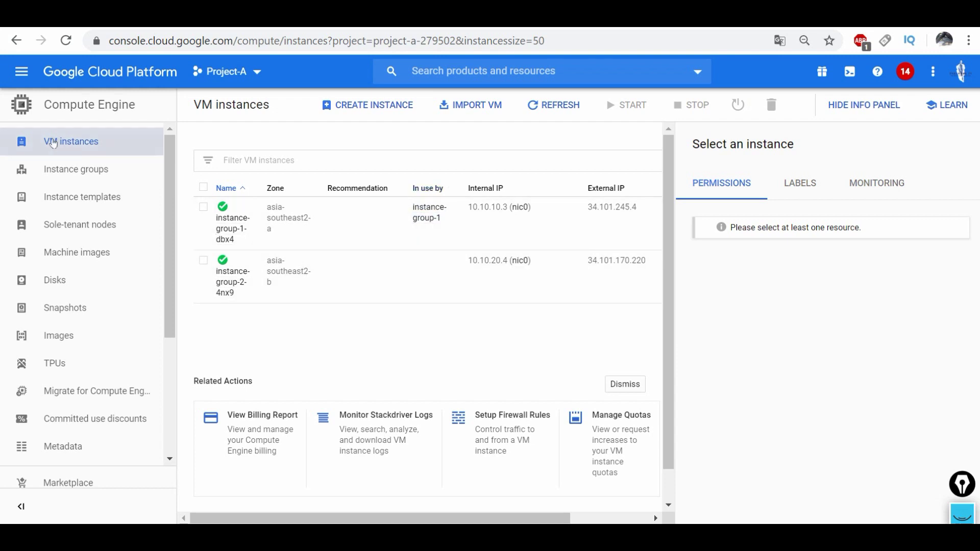
{"action": "left_click", "coordinate": [57, 174]}
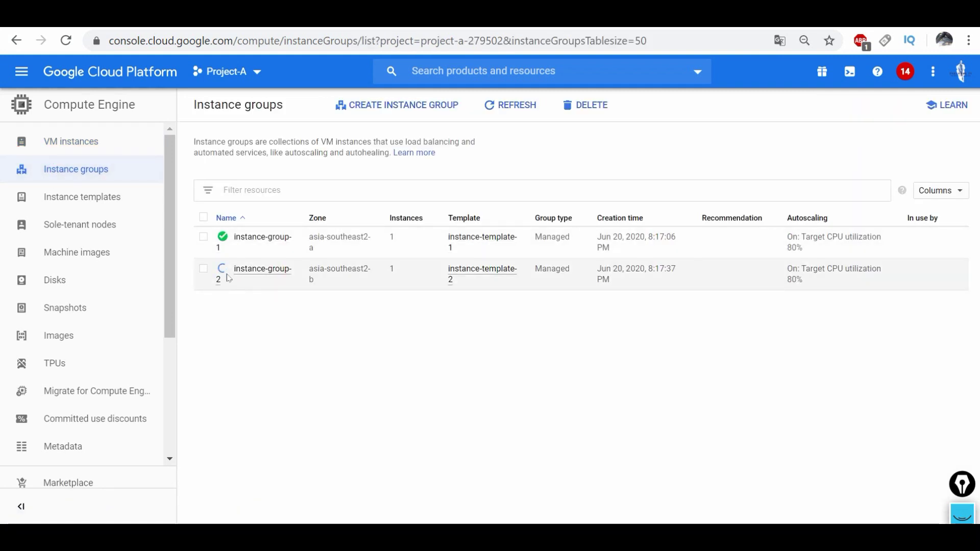
Step: Start a new VM instance named utility-vm in region asia-southeast2 (Jakarta), zone asia-southeast2-c
{"action": "left_click", "coordinate": [57, 143]}
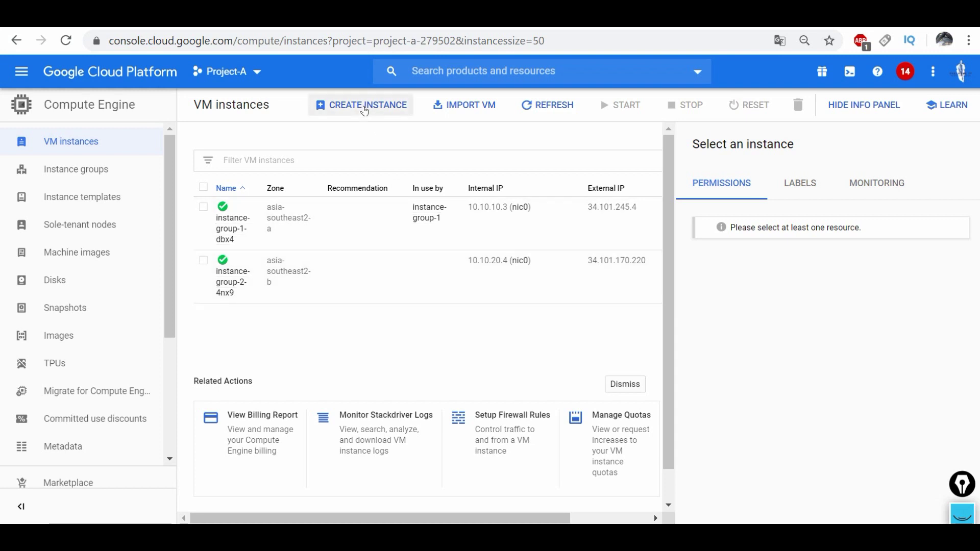
{"action": "left_click", "coordinate": [365, 107]}
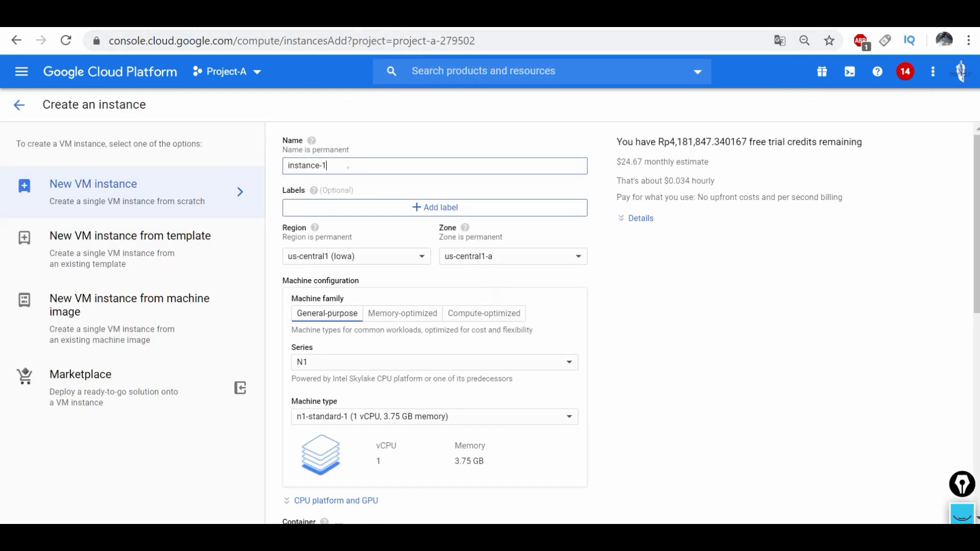
{"action": "type", "text": "utility"}
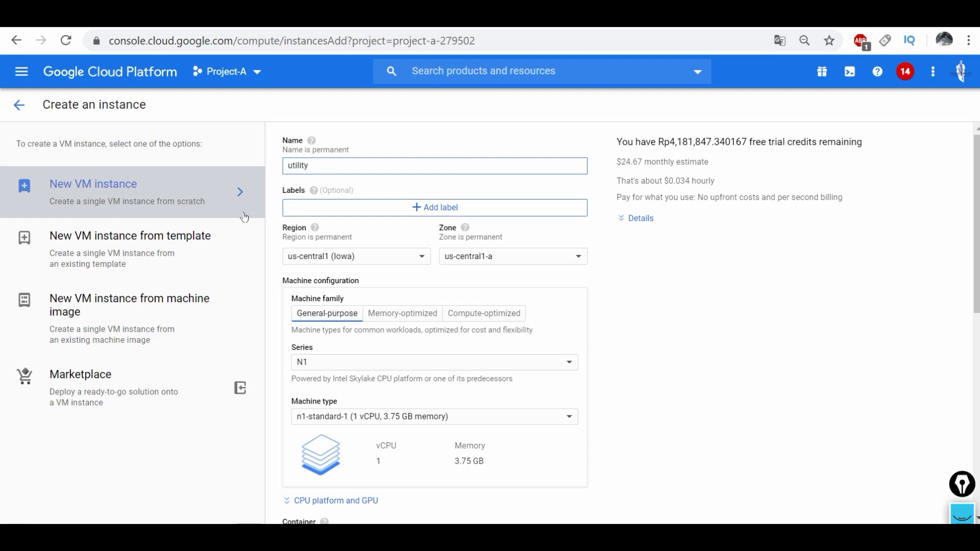
{"action": "type", "text": "-vm"}
{"action": "left_click", "coordinate": [366, 260]}
{"action": "scroll", "coordinate": [380, 444], "scroll_direction": "down", "scroll_amount": 3}
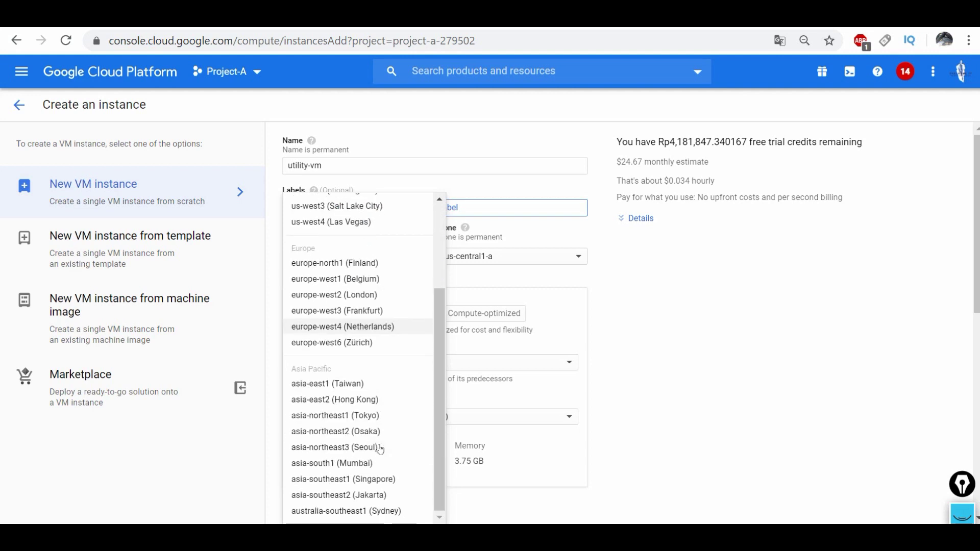
{"action": "left_click", "coordinate": [380, 495]}
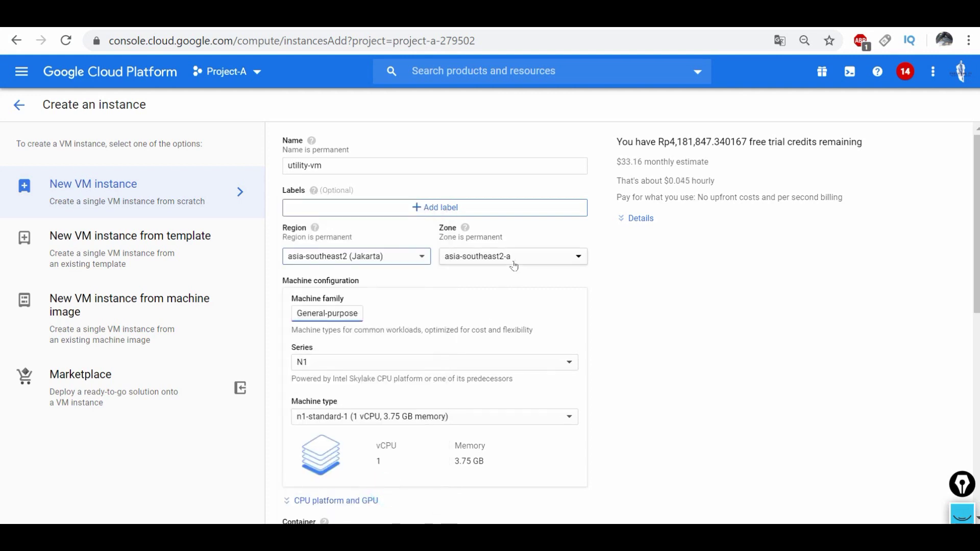
{"action": "left_click", "coordinate": [514, 265]}
{"action": "left_click", "coordinate": [507, 290]}
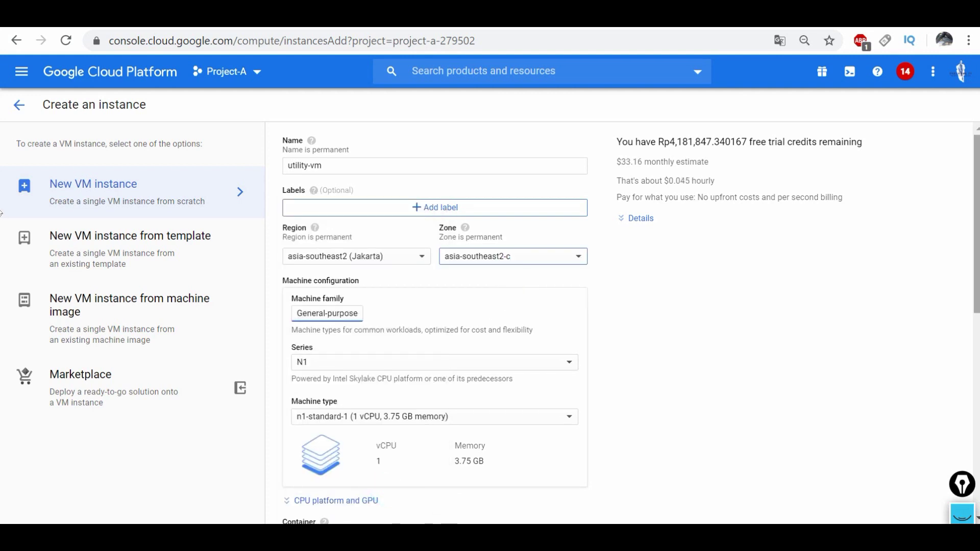
Step: Set the machine type of utility-vm to f1-micro (1 vCPU, 614 MB memory)
{"action": "scroll", "coordinate": [970, 290], "scroll_direction": "down", "scroll_amount": 4}
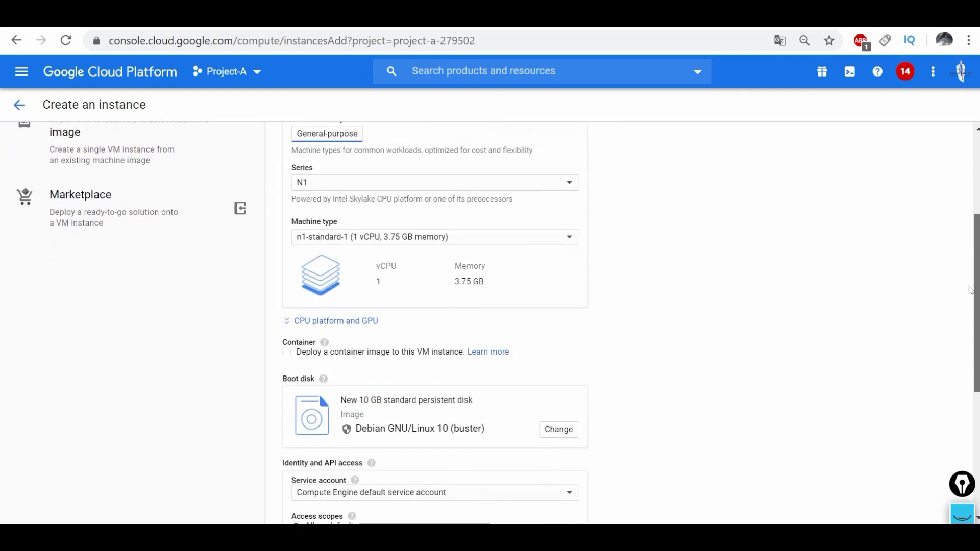
{"action": "left_click", "coordinate": [531, 237]}
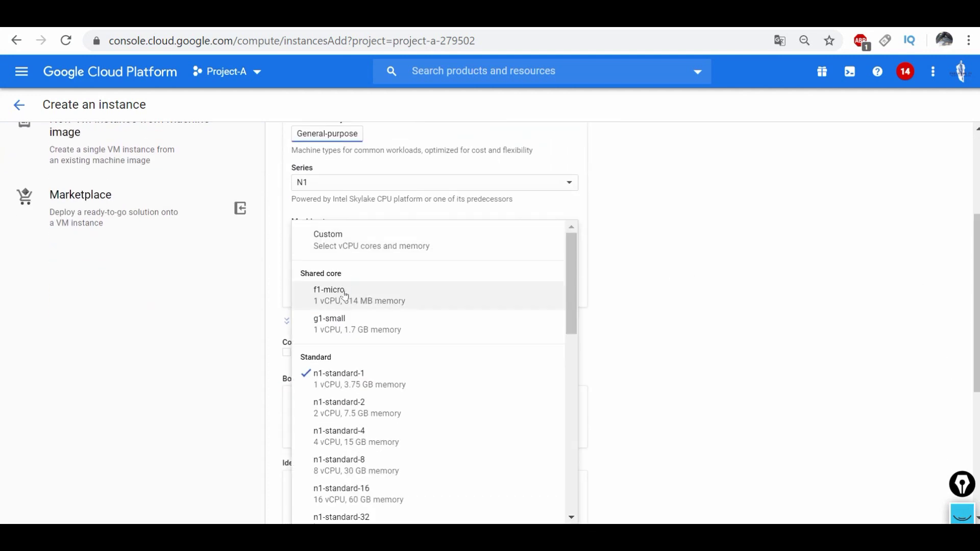
{"action": "left_click", "coordinate": [345, 295]}
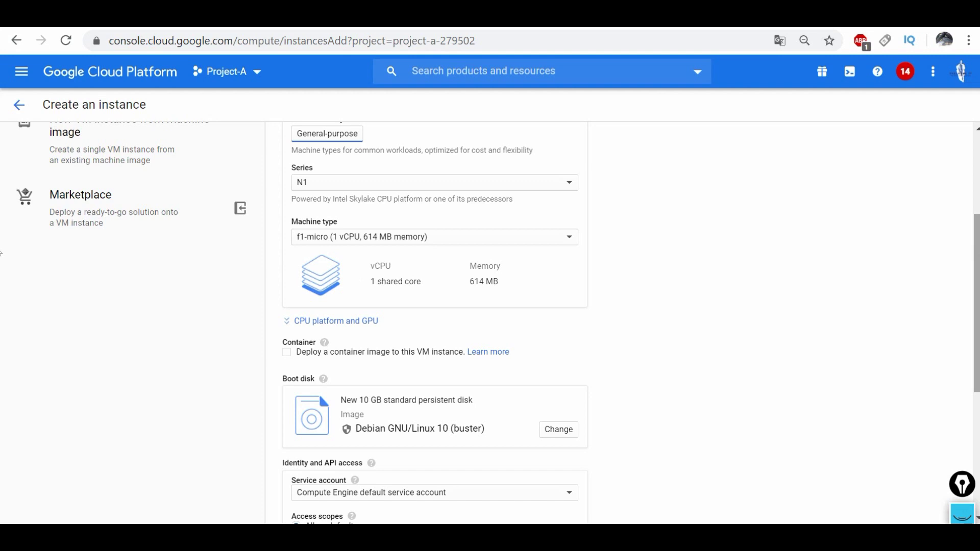
Step: Change the boot disk image of utility-vm to the Ubuntu operating system, version Ubuntu 20.04 LTS Minimal
{"action": "scroll", "coordinate": [2, 253], "scroll_direction": "down", "scroll_amount": 2}
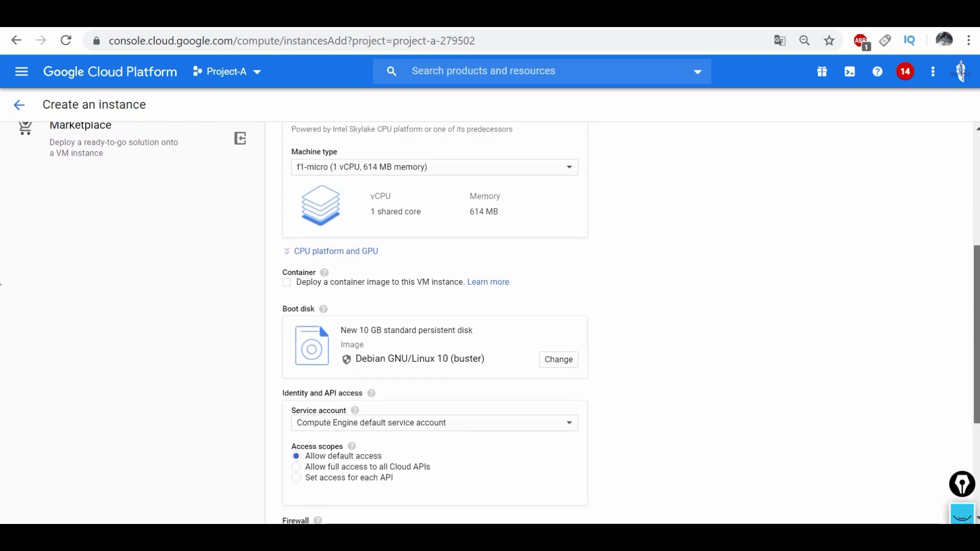
{"action": "left_click", "coordinate": [560, 360]}
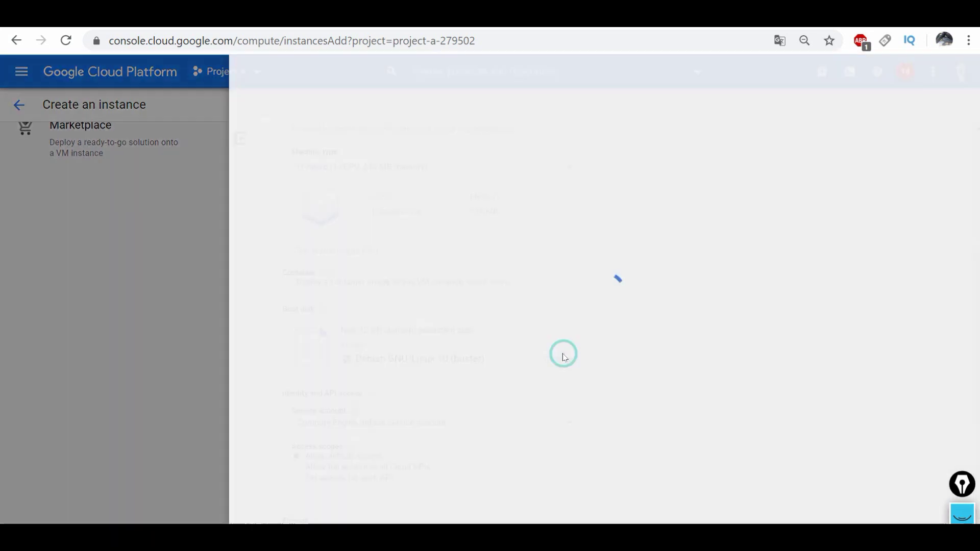
{"action": "left_click", "coordinate": [286, 156]}
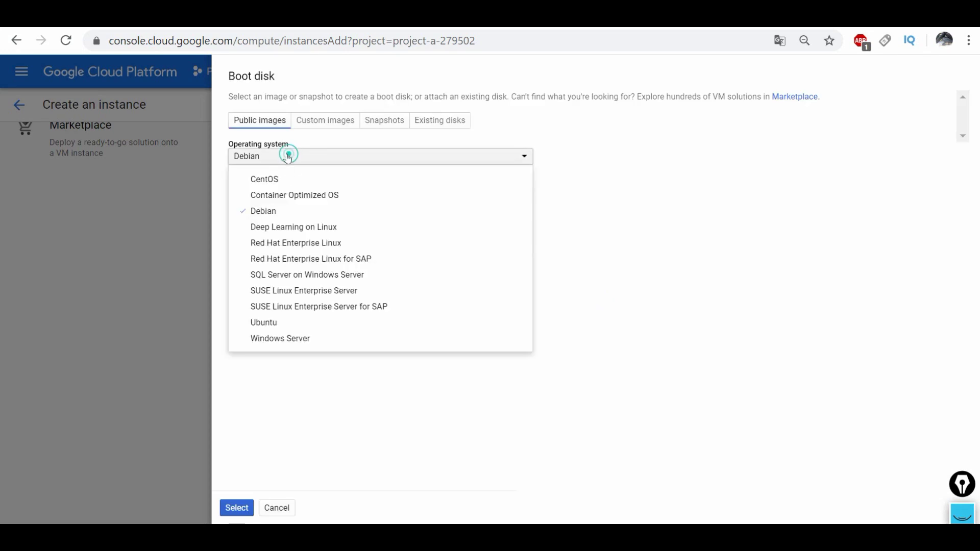
{"action": "left_click", "coordinate": [289, 322]}
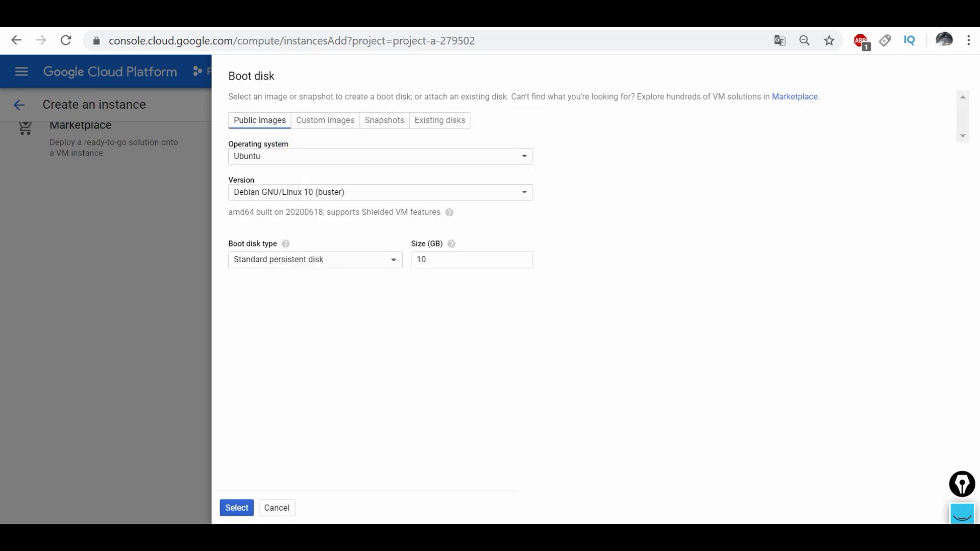
{"action": "left_click", "coordinate": [303, 195]}
{"action": "left_click", "coordinate": [293, 418]}
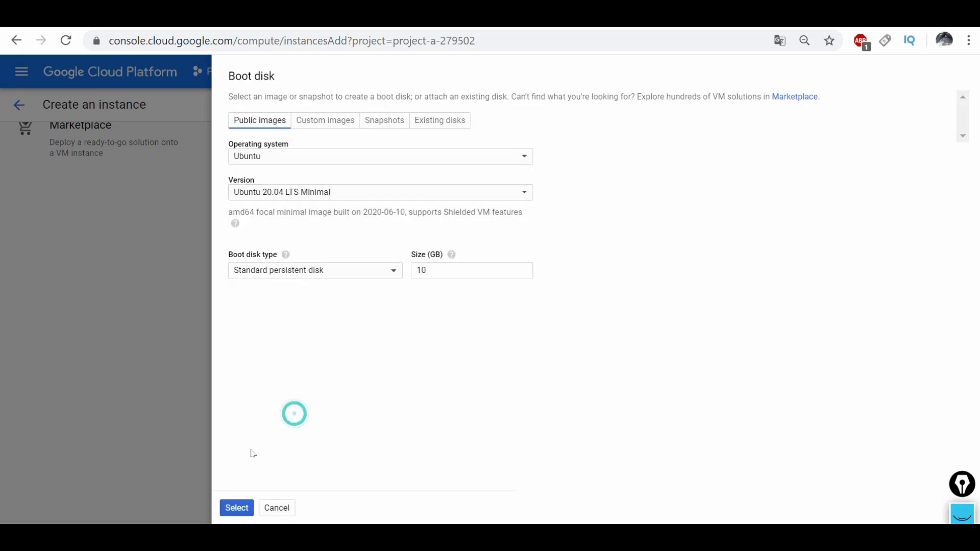
{"action": "left_click", "coordinate": [230, 506]}
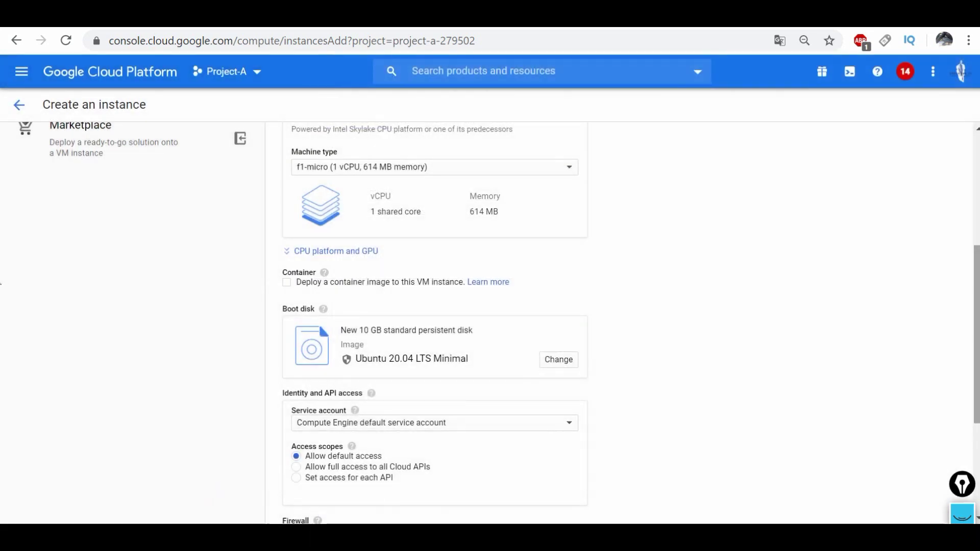
Step: Add the network tag lb-backend to utility-vm in its networking settings
{"action": "scroll", "coordinate": [434, 326], "scroll_direction": "down", "scroll_amount": 4}
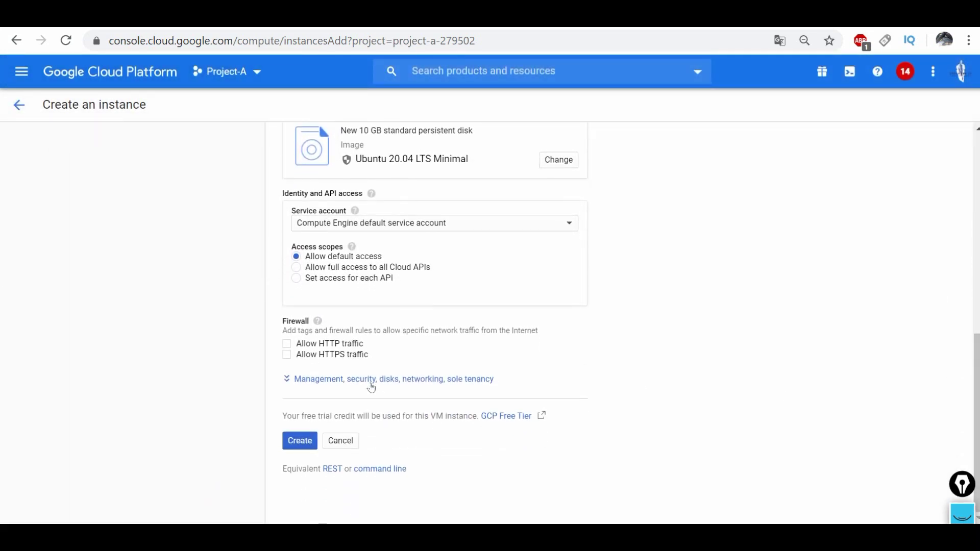
{"action": "left_click", "coordinate": [371, 384]}
{"action": "left_click", "coordinate": [452, 379]}
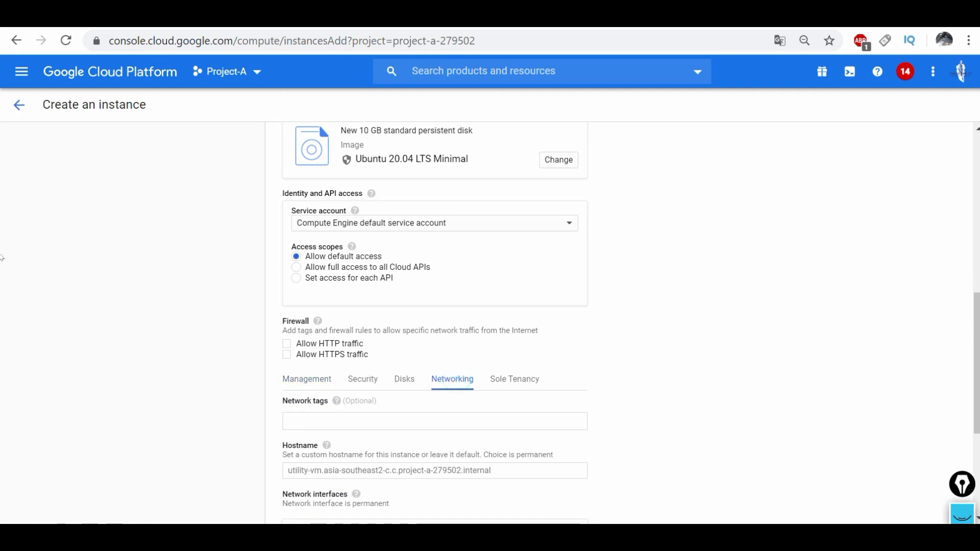
{"action": "scroll", "coordinate": [1, 258], "scroll_direction": "down", "scroll_amount": 3}
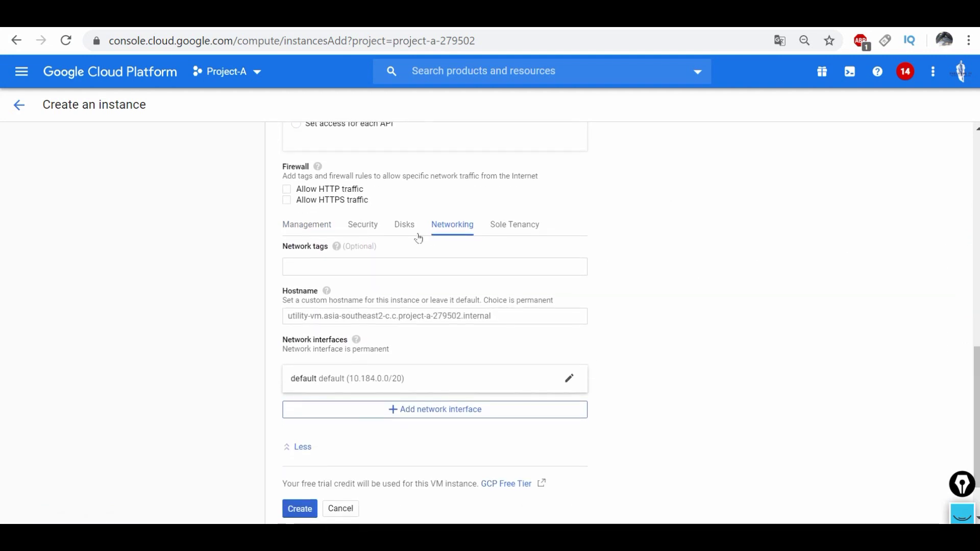
{"action": "left_click", "coordinate": [369, 267]}
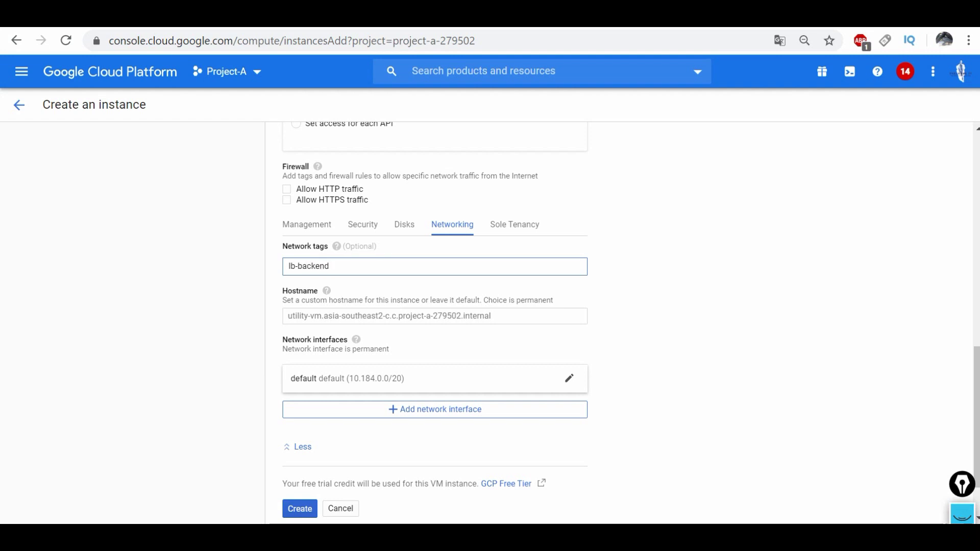
Step: Connect the network interface of utility-vm to the vpc-internal-app network
{"action": "left_click", "coordinate": [568, 384]}
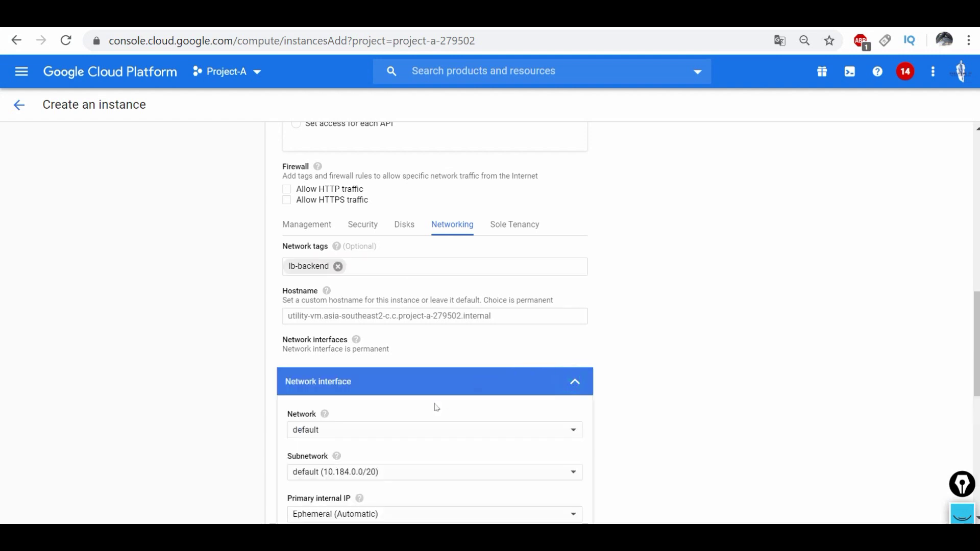
{"action": "left_click", "coordinate": [380, 431]}
{"action": "left_click", "coordinate": [364, 448]}
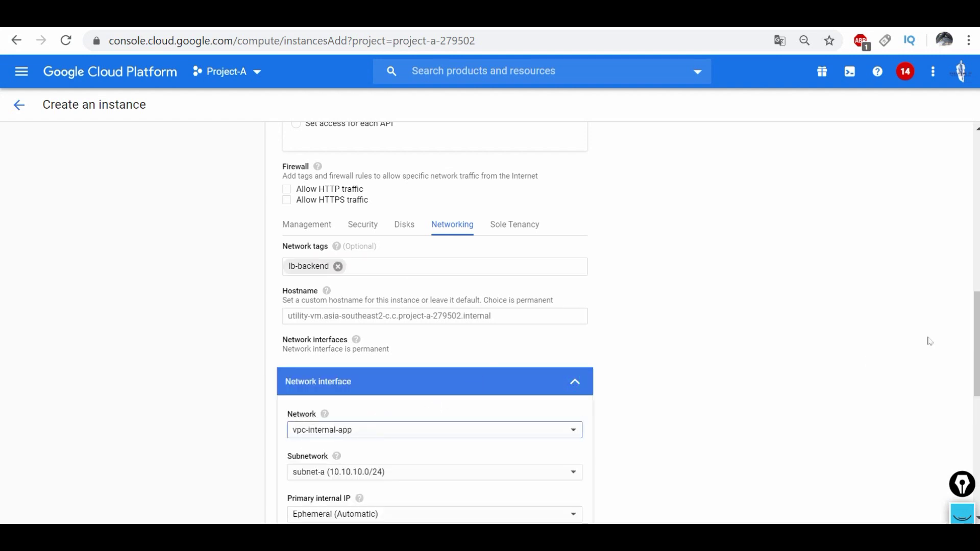
Step: Give the network interface an Ephemeral (Custom) primary internal IP of 10.10.10.50, without alias IP ranges, and finish editing it
{"action": "left_click_drag", "start_coordinate": [975, 339], "coordinate": [975, 391]}
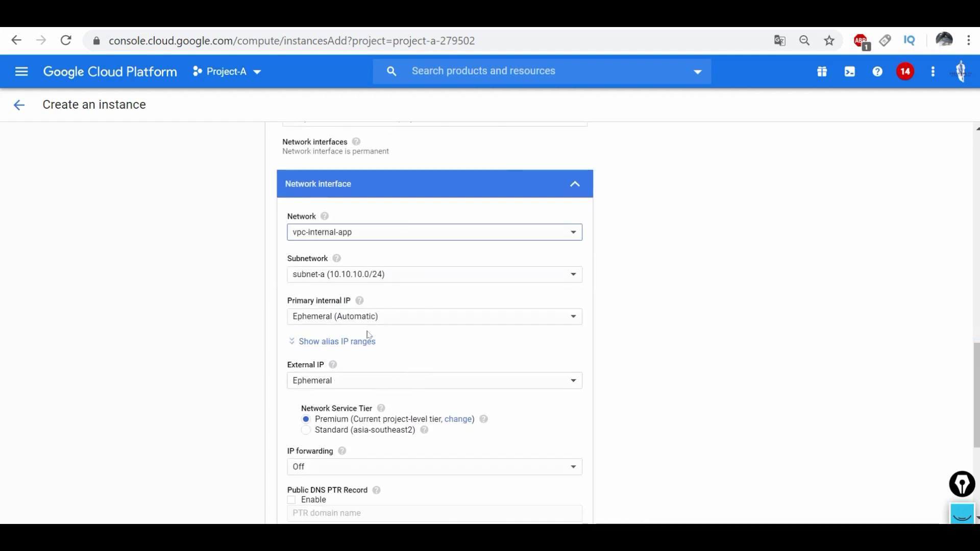
{"action": "left_click", "coordinate": [331, 341]}
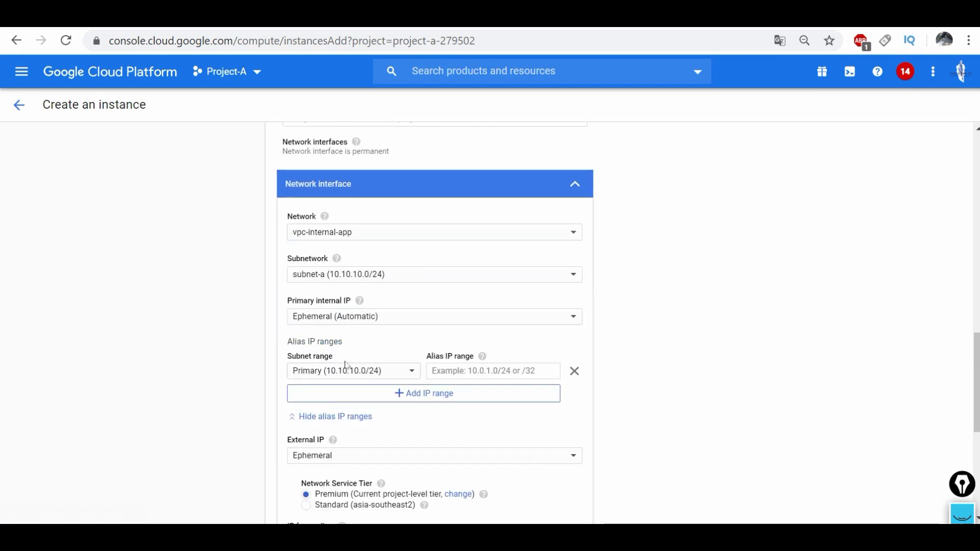
{"action": "left_click", "coordinate": [574, 373]}
{"action": "left_click", "coordinate": [405, 317]}
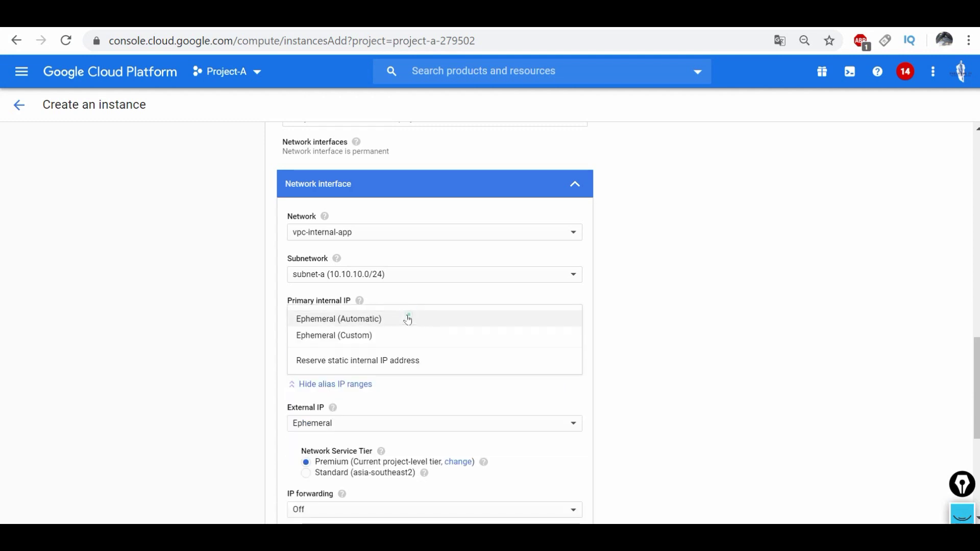
{"action": "left_click", "coordinate": [359, 337]}
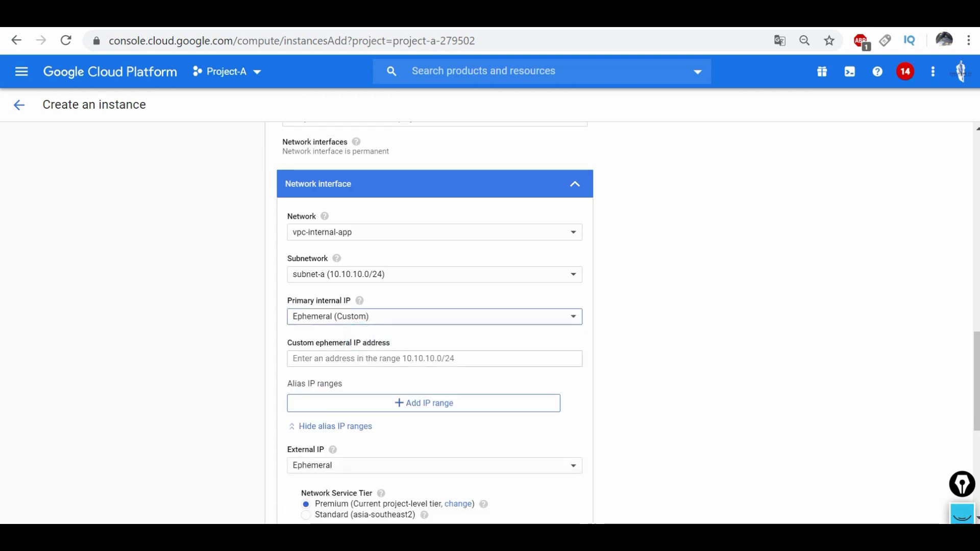
{"action": "left_click", "coordinate": [348, 359]}
{"action": "type", "text": "10.10.10.50"}
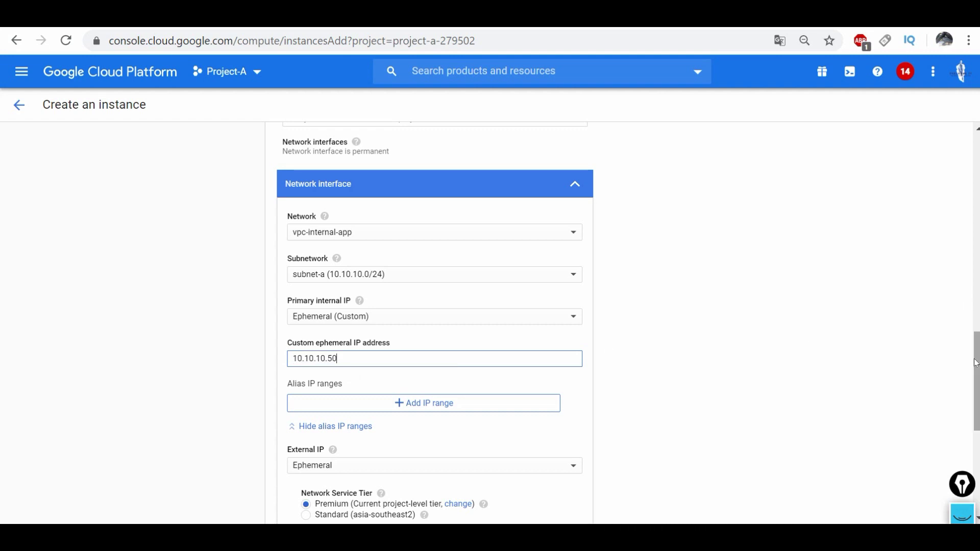
{"action": "left_click_drag", "start_coordinate": [976, 363], "coordinate": [975, 413]}
{"action": "left_click", "coordinate": [302, 425]}
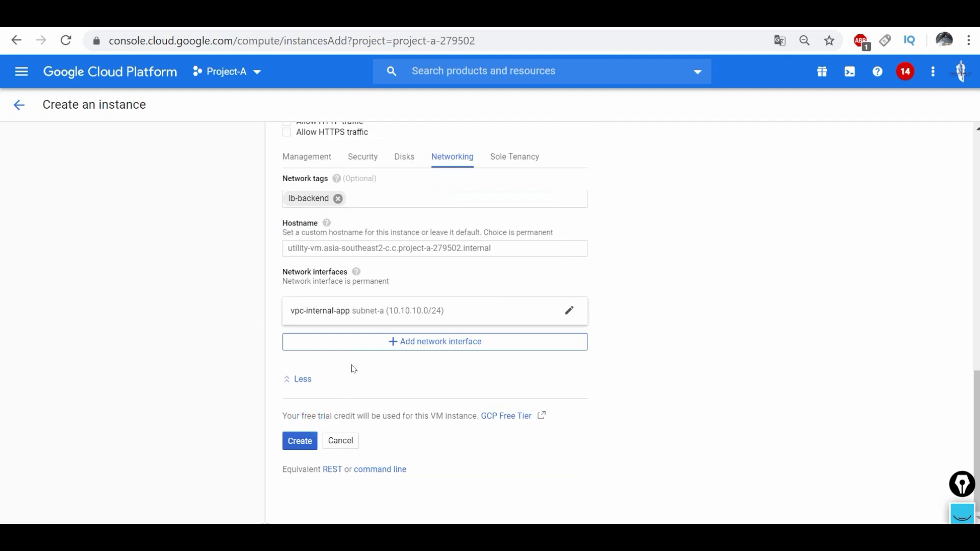
Step: Look over the utility-vm configuration and create the instance
{"action": "scroll", "coordinate": [369, 347], "scroll_direction": "up", "scroll_amount": 8}
{"action": "scroll", "coordinate": [378, 363], "scroll_direction": "down", "scroll_amount": 8}
{"action": "left_click", "coordinate": [299, 443]}
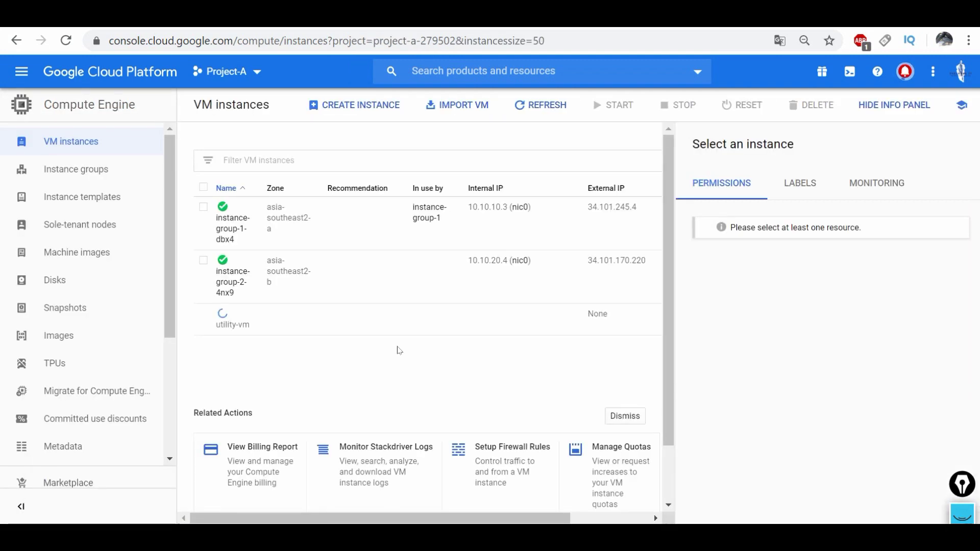
Step: Review the VM instances, instance groups and instance templates of Project-A, refreshing the list of VM instances
{"action": "left_click", "coordinate": [60, 176]}
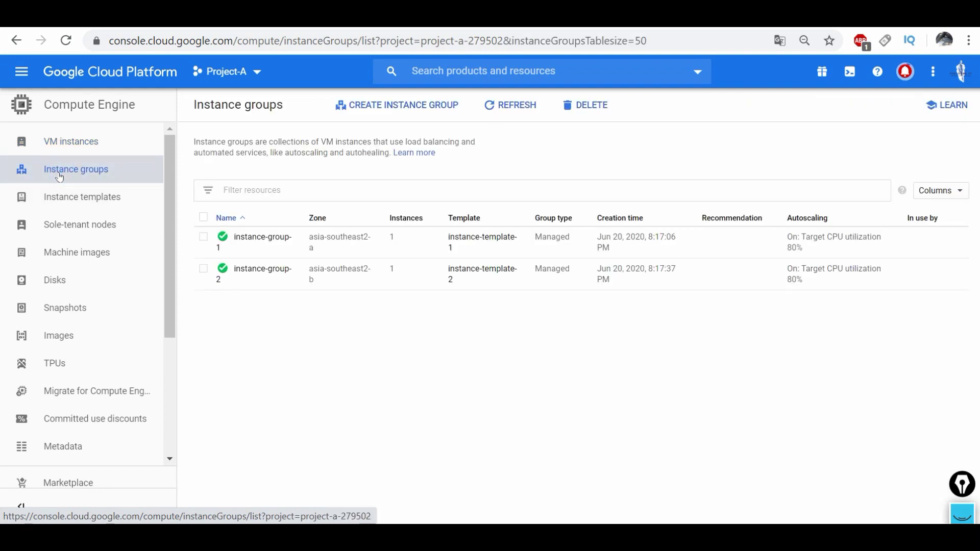
{"action": "left_click", "coordinate": [70, 143]}
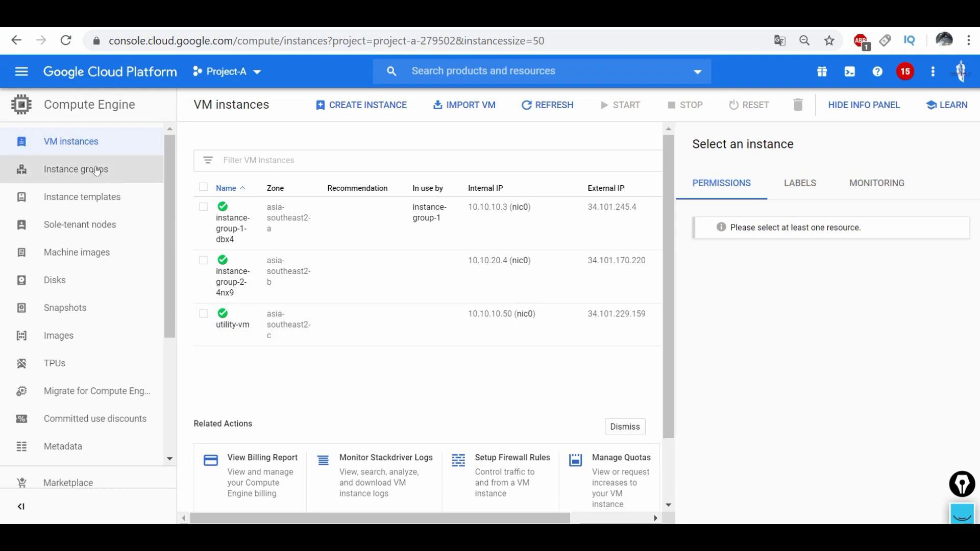
{"action": "left_click", "coordinate": [96, 171]}
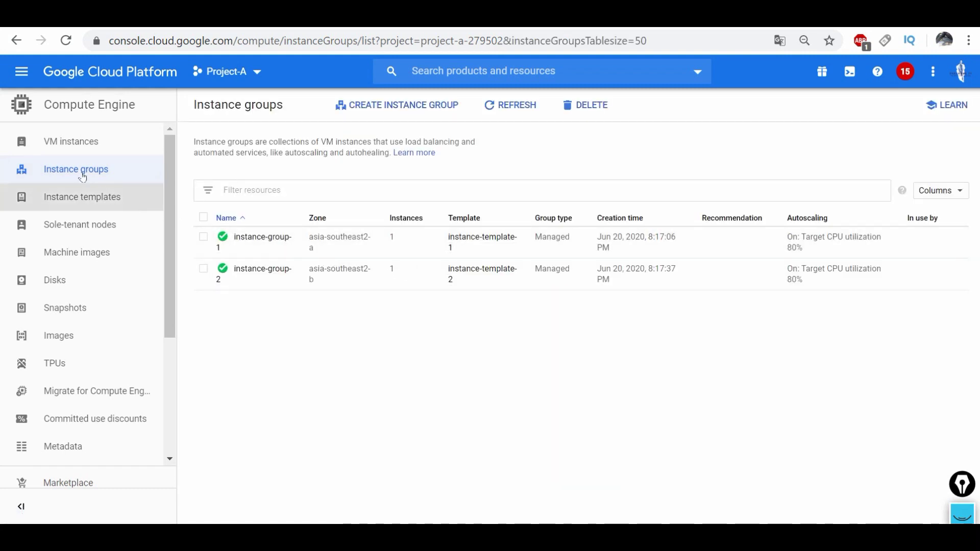
{"action": "left_click", "coordinate": [73, 143]}
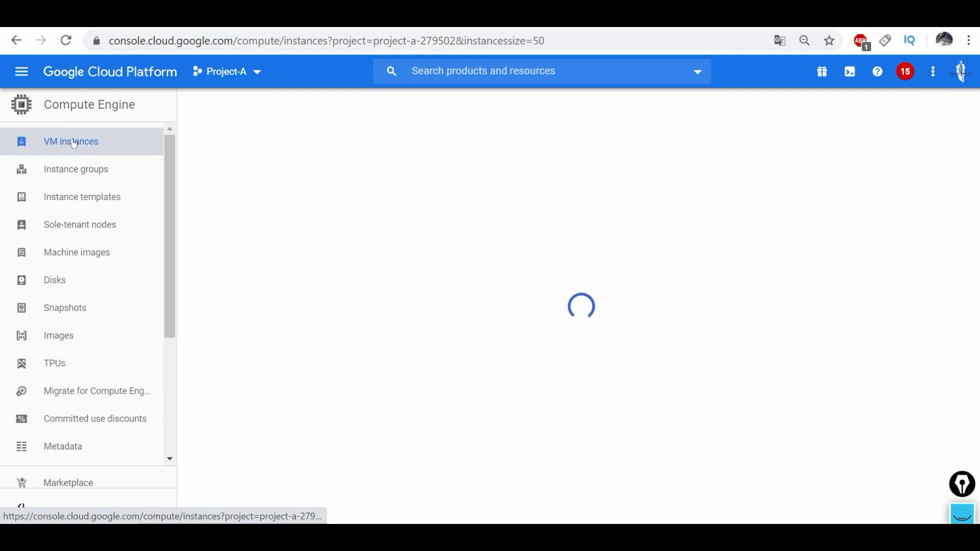
{"action": "left_click", "coordinate": [559, 112]}
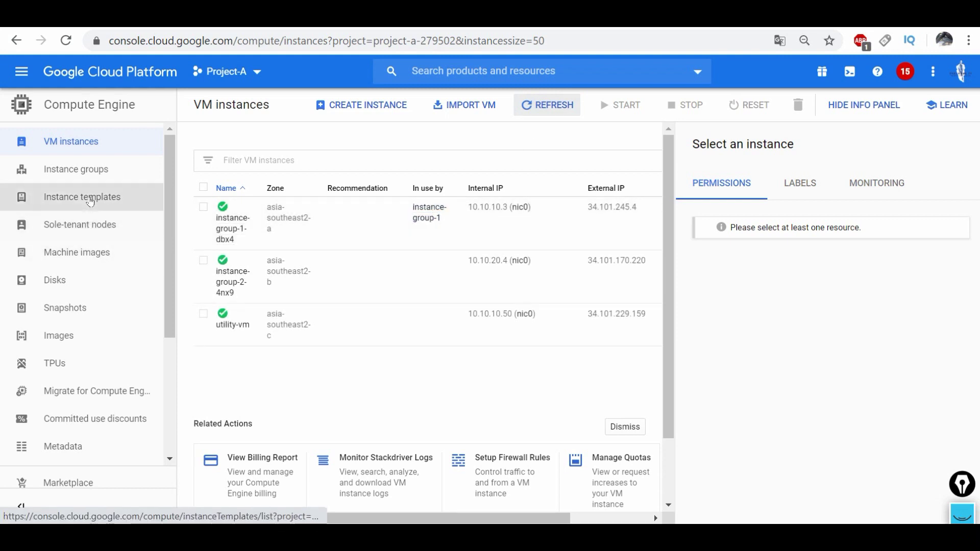
{"action": "left_click", "coordinate": [89, 200]}
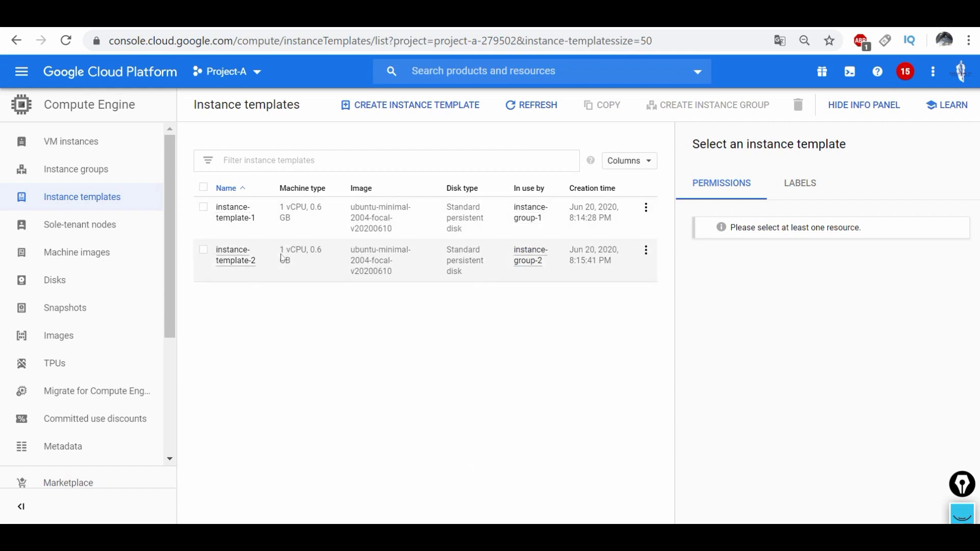
{"action": "left_click", "coordinate": [76, 169]}
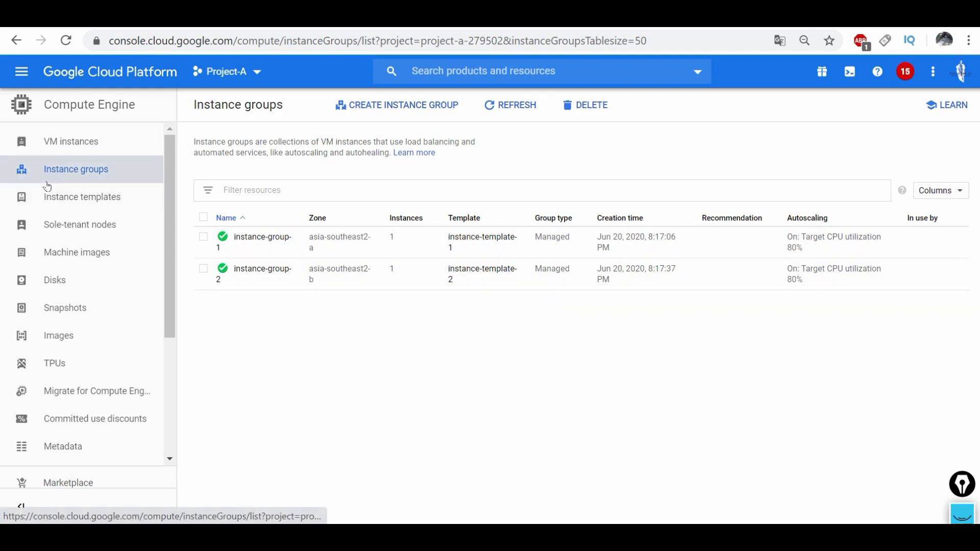
Step: Open instance-group-2 for editing and examine its template, autoscaling and health check settings
{"action": "left_click", "coordinate": [250, 270]}
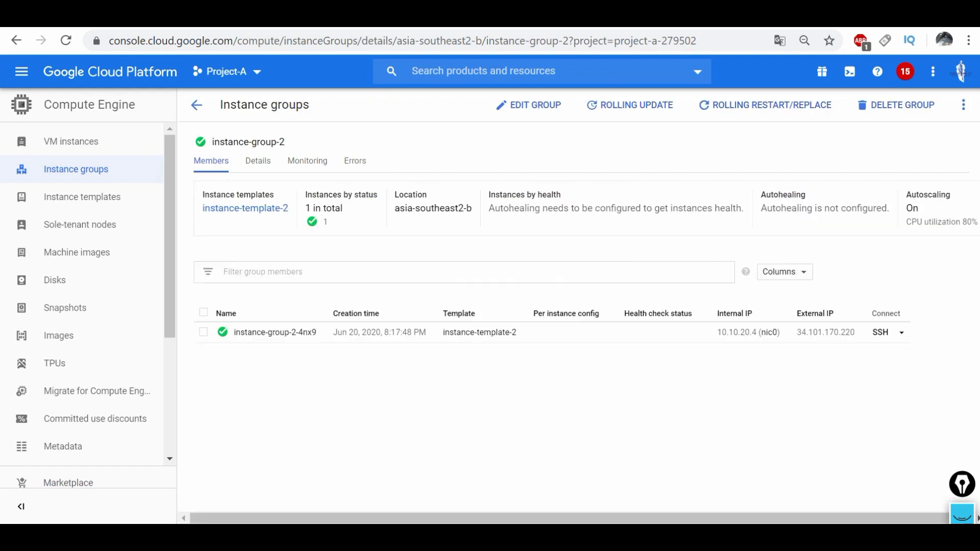
{"action": "left_click", "coordinate": [525, 105]}
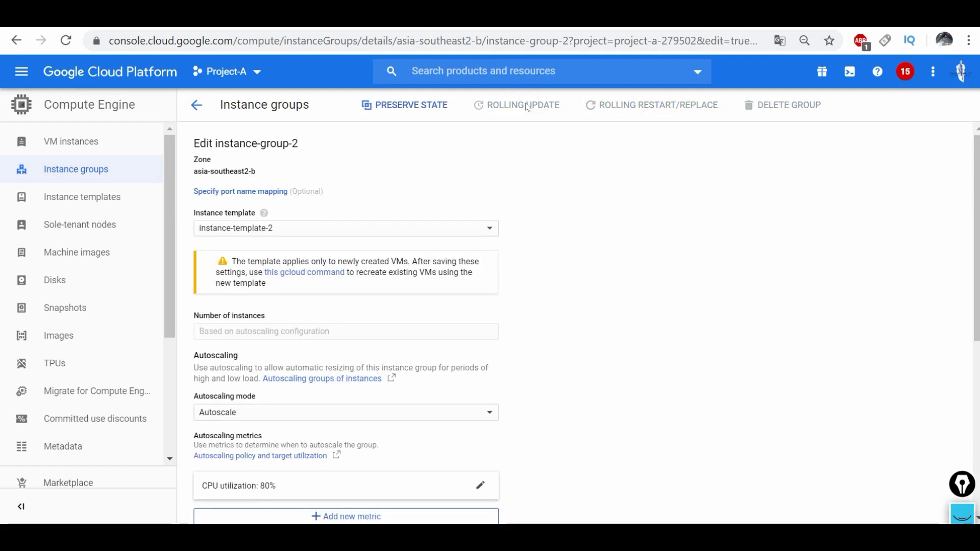
{"action": "scroll", "coordinate": [361, 345], "scroll_direction": "down", "scroll_amount": 6}
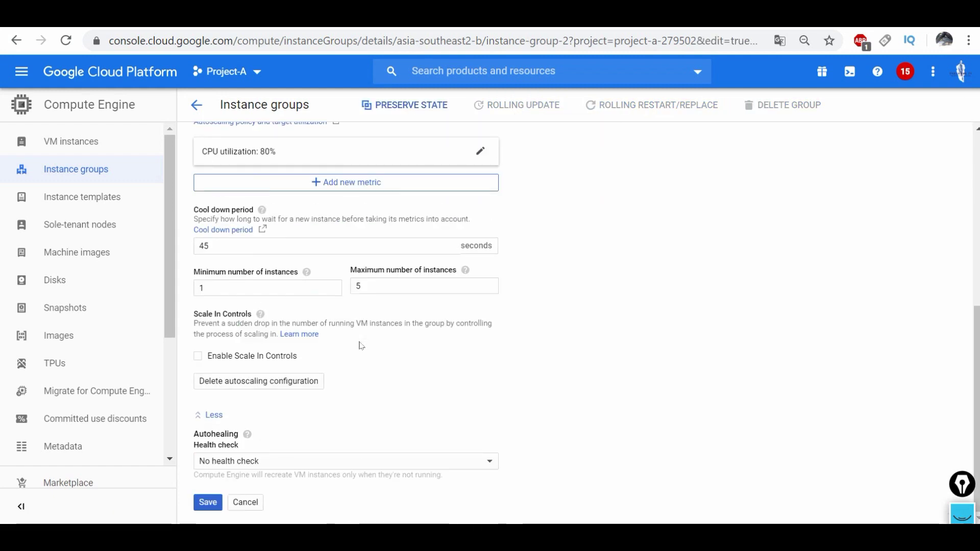
{"action": "scroll", "coordinate": [361, 345], "scroll_direction": "up", "scroll_amount": 6}
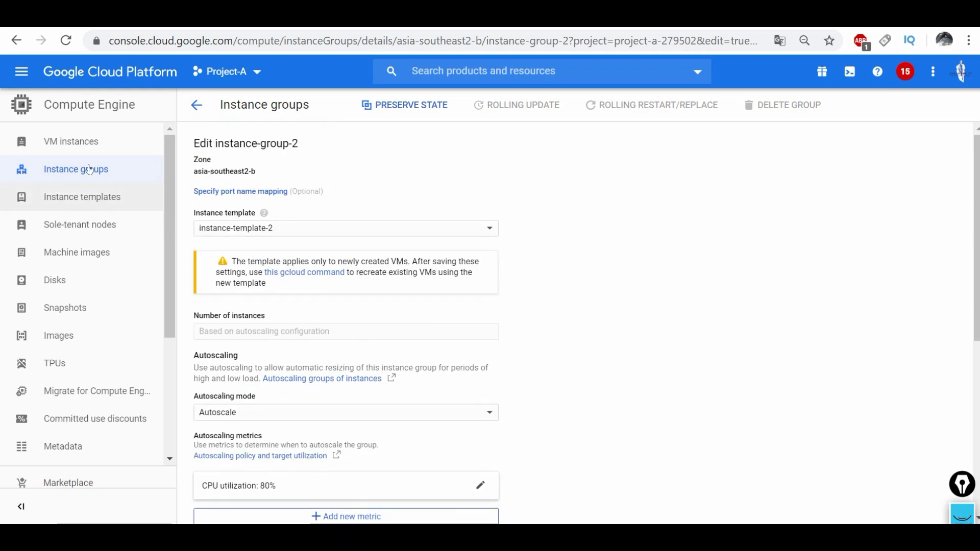
Step: Open an SSH session to utility-vm from the list of VM instances and move its window aside
{"action": "left_click", "coordinate": [81, 143]}
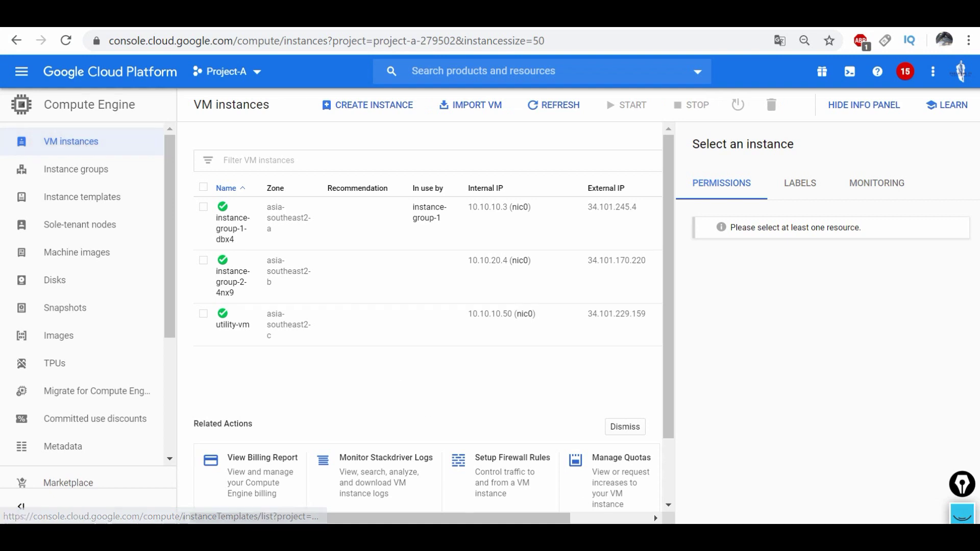
{"action": "left_click_drag", "start_coordinate": [449, 518], "coordinate": [528, 518]}
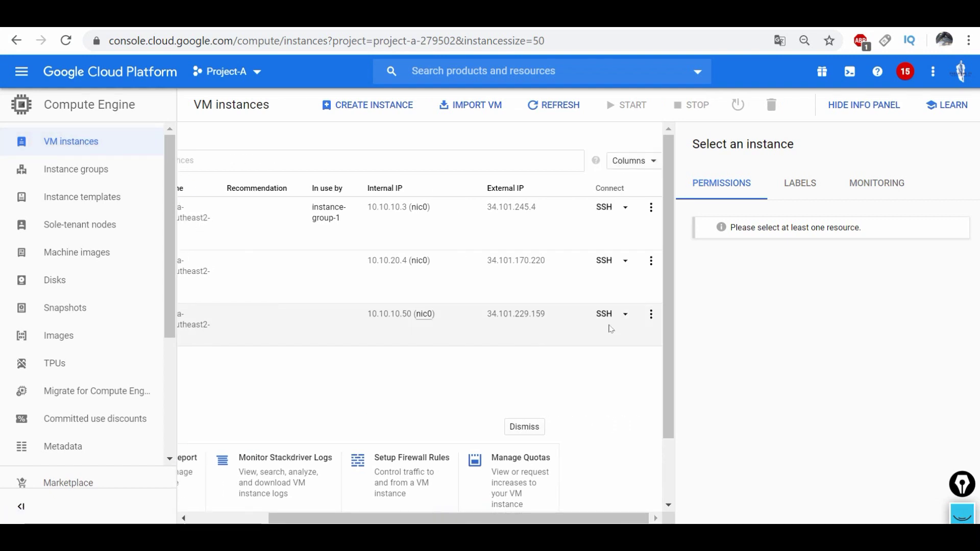
{"action": "left_click", "coordinate": [604, 314]}
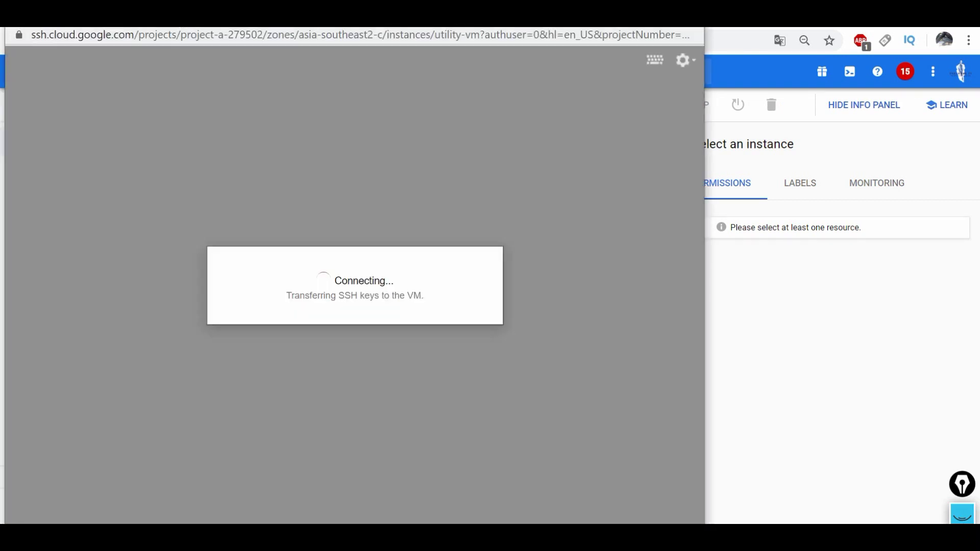
{"action": "left_click_drag", "start_coordinate": [183, 13], "coordinate": [530, 82]}
{"action": "left_click_drag", "start_coordinate": [347, 68], "coordinate": [521, 91]}
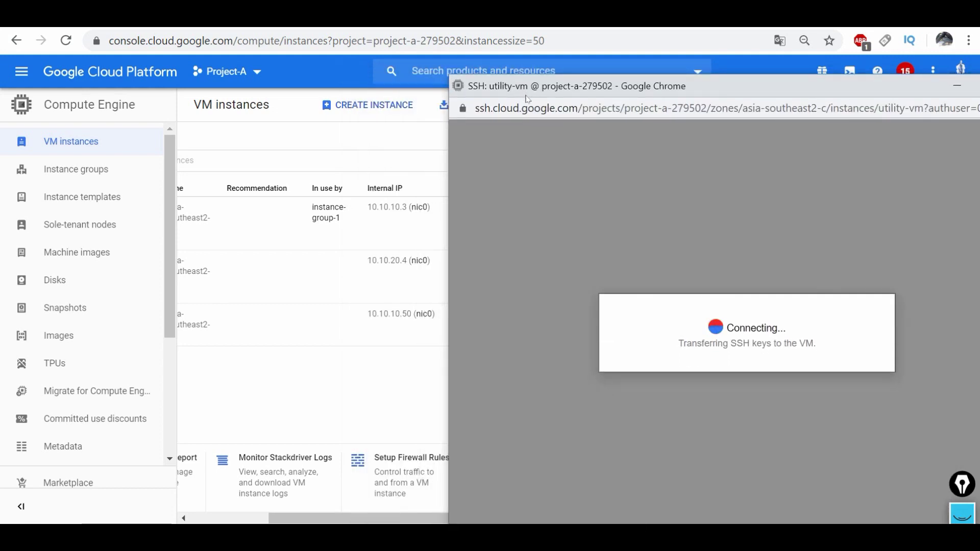
{"action": "left_click", "coordinate": [526, 97]}
{"action": "left_click_drag", "start_coordinate": [525, 96], "coordinate": [539, 79]}
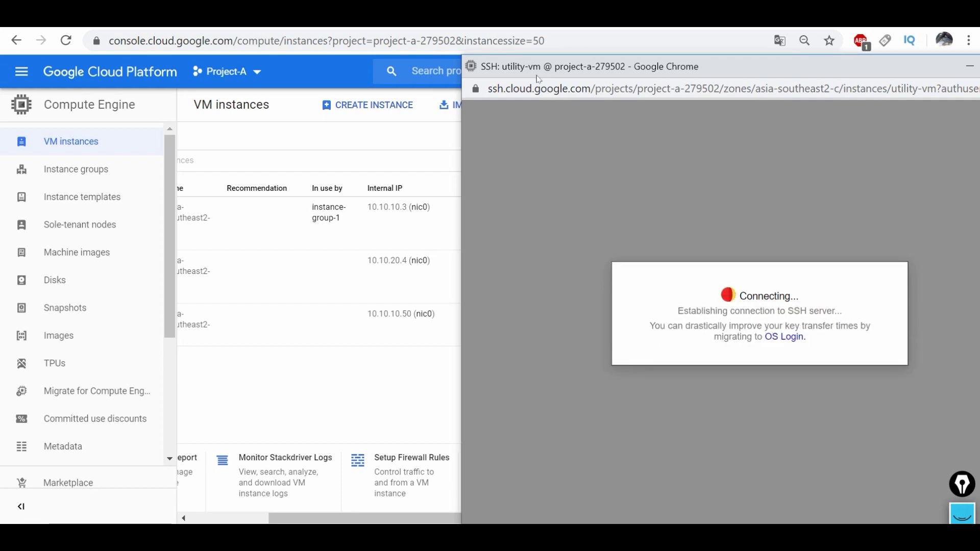
{"action": "left_click_drag", "start_coordinate": [471, 63], "coordinate": [538, 70]}
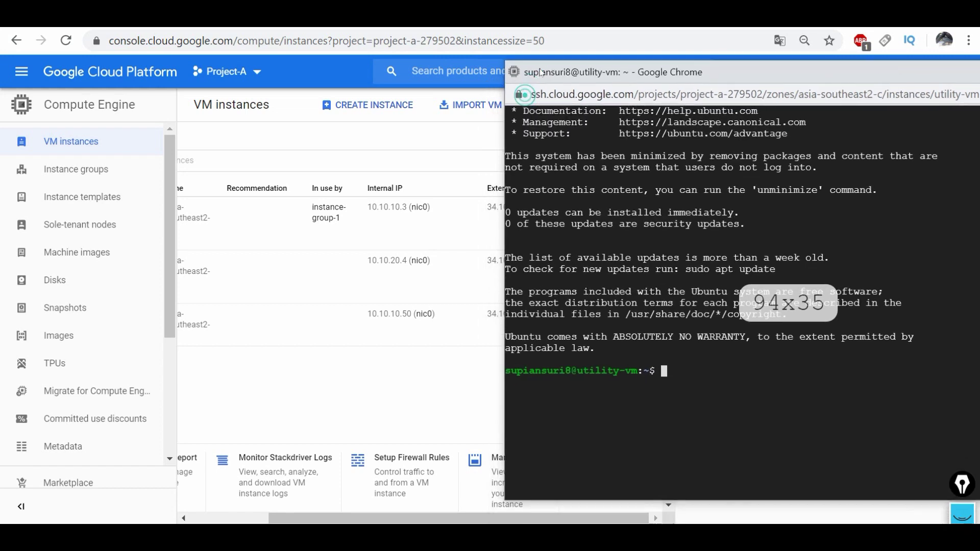
Step: Test the web server of instance-group-1 from utility-vm by running curl 10.10.10.3
{"action": "type", "text": "curl"}
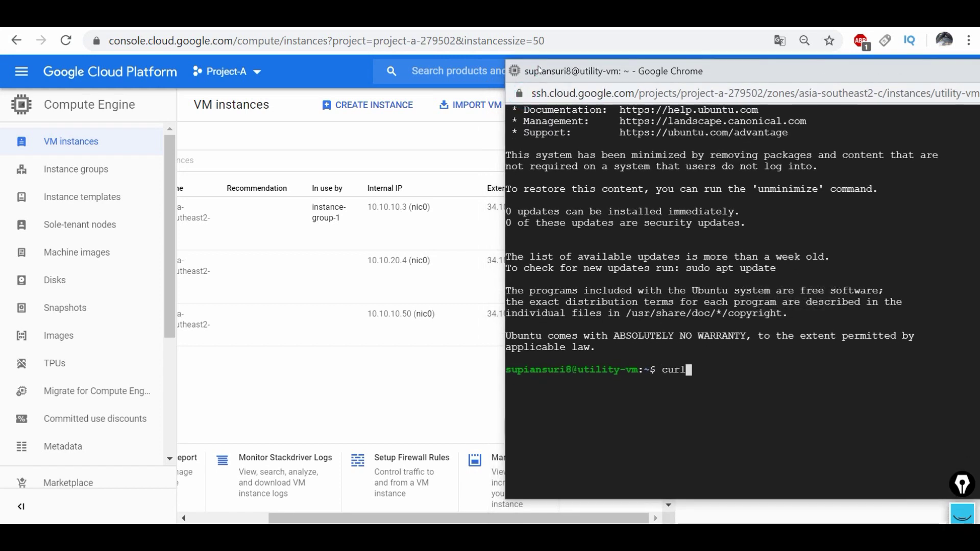
{"action": "type", "text": " 10.10.10.3"}
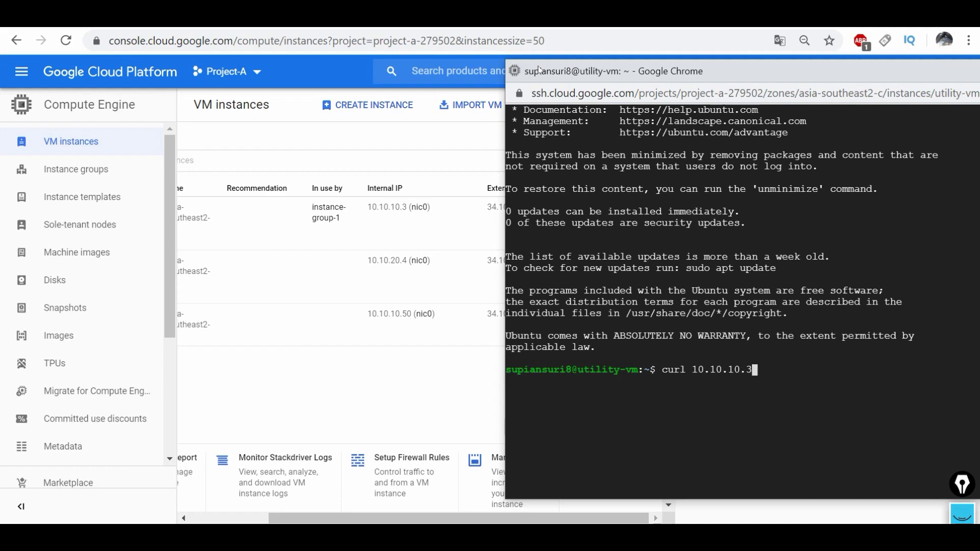
{"action": "key", "text": "Return"}
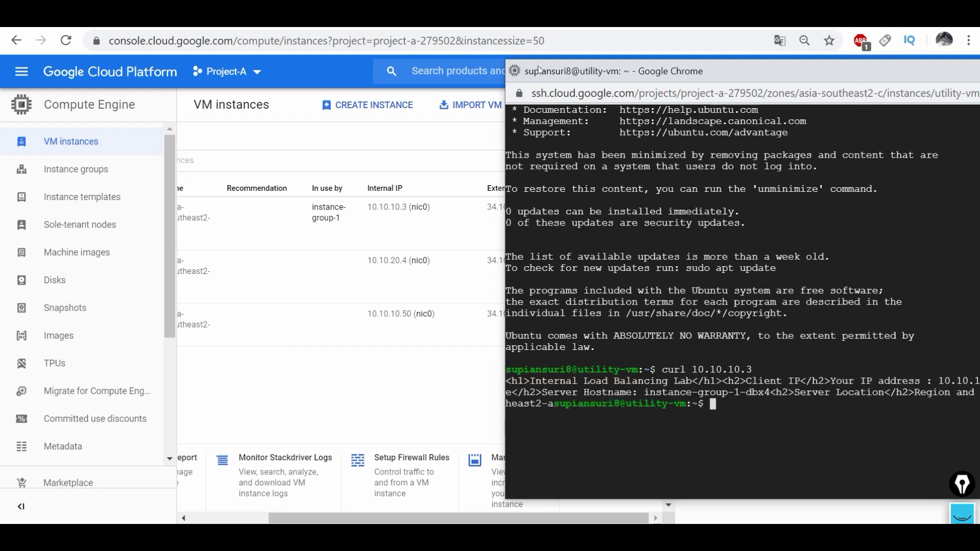
Step: Reposition the SSH window of utility-vm and maximize it to fill the screen
{"action": "double_click", "coordinate": [700, 58]}
{"action": "double_click", "coordinate": [701, 4]}
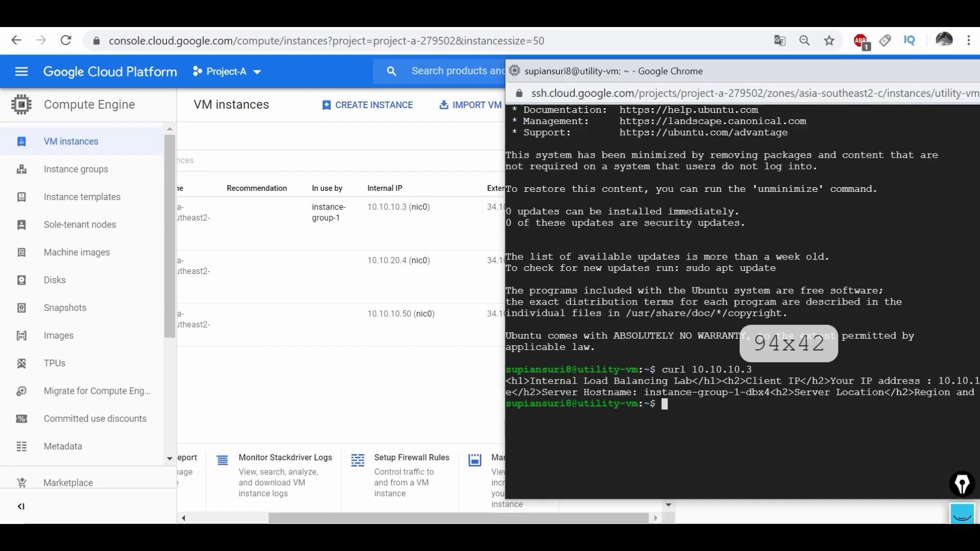
{"action": "left_click_drag", "start_coordinate": [734, 72], "coordinate": [689, 32]}
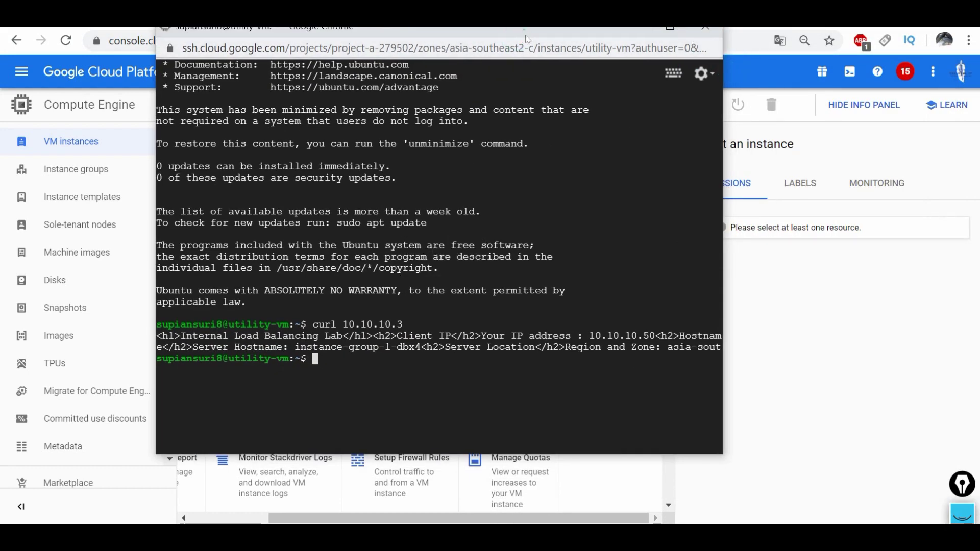
{"action": "left_click_drag", "start_coordinate": [526, 38], "coordinate": [548, 137]}
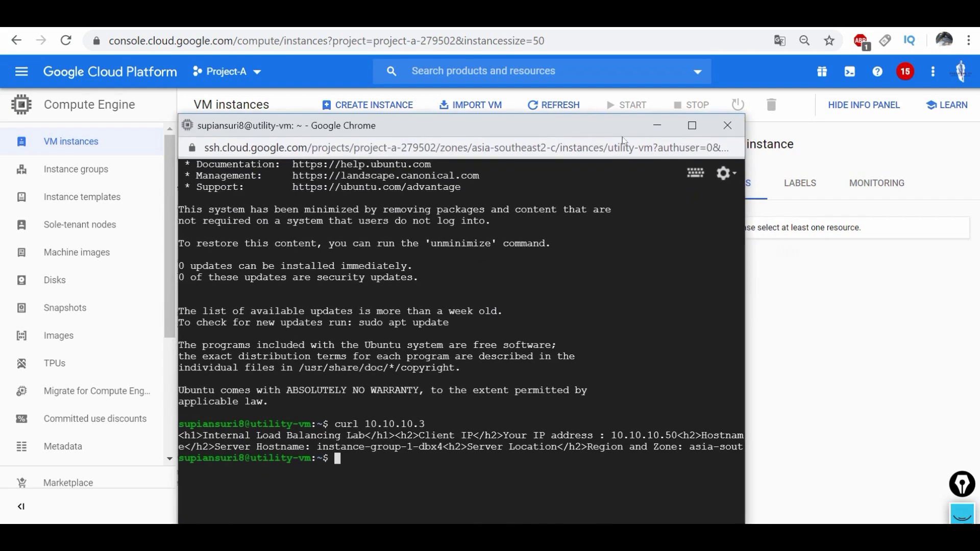
{"action": "left_click", "coordinate": [686, 130]}
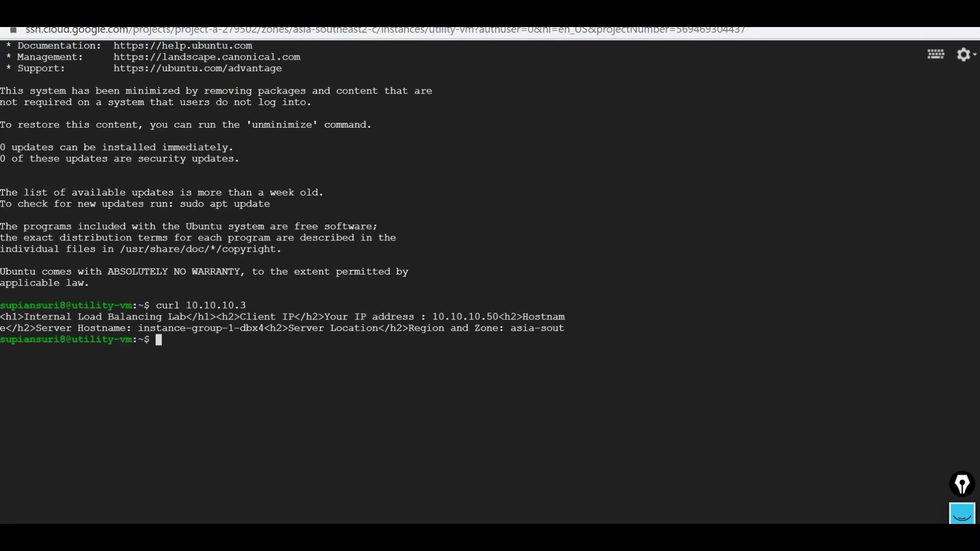
Step: Add a few empty prompt lines in the terminal and rerun curl 10.10.10.3 in the maximized window
{"action": "key", "text": "Return"}
{"action": "key", "text": "Return"}
{"action": "key", "text": "Return"}
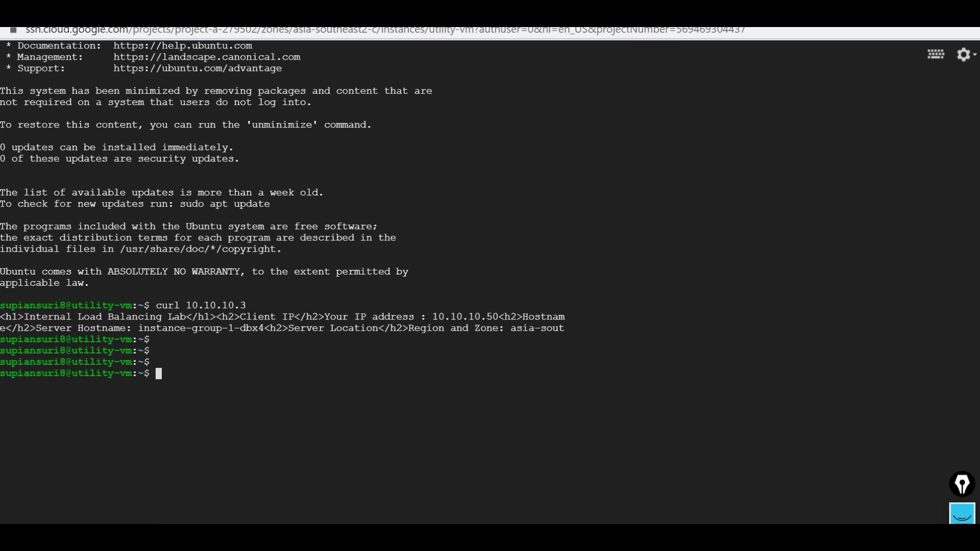
{"action": "key", "text": "Up"}
{"action": "key", "text": "Return"}
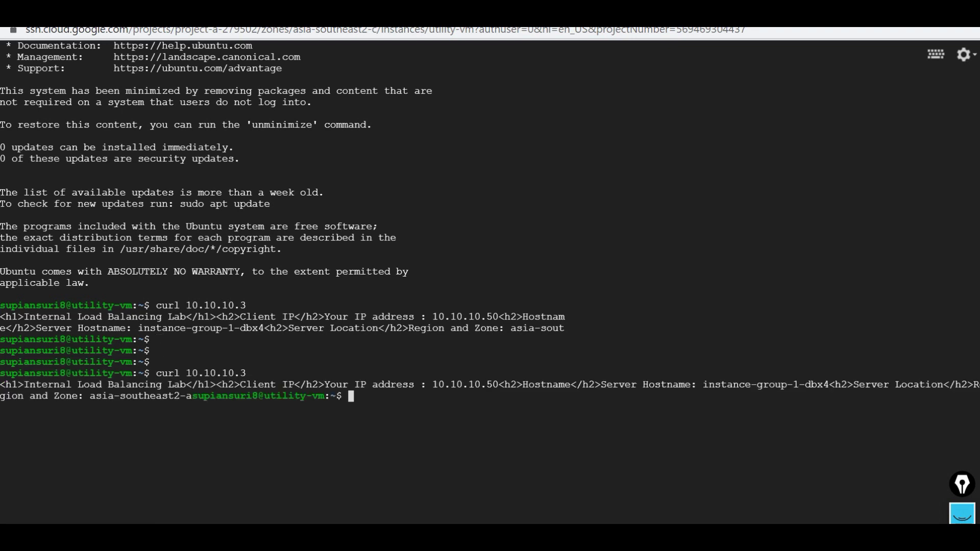
Step: Test the web server of instance-group-2 from utility-vm by running curl 10.10.20.4
{"action": "key", "text": "Return"}
{"action": "key", "text": "Up"}
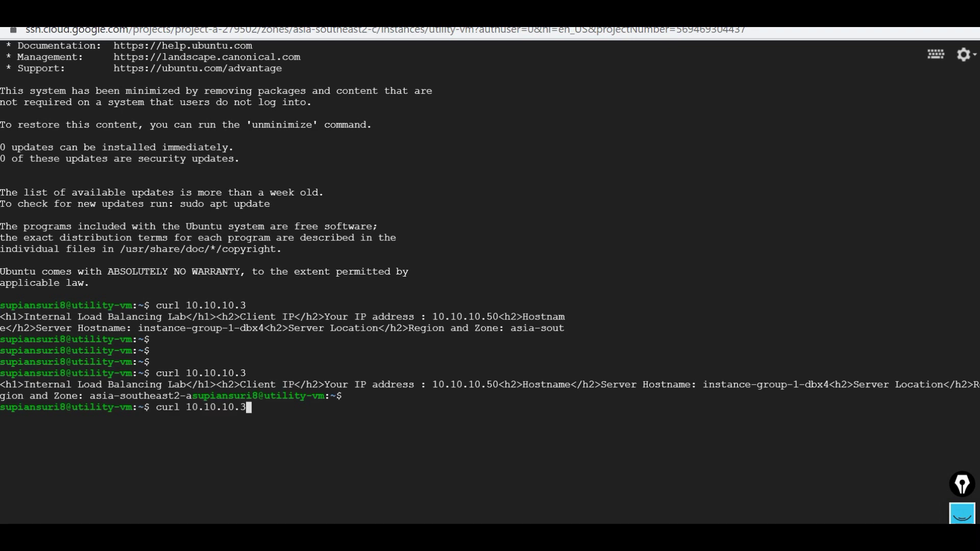
{"action": "key", "text": "BackSpace"}
{"action": "key", "text": "BackSpace"}
{"action": "key", "text": "BackSpace"}
{"action": "key", "text": "BackSpace"}
{"action": "type", "text": "20.4"}
{"action": "key", "text": "Return"}
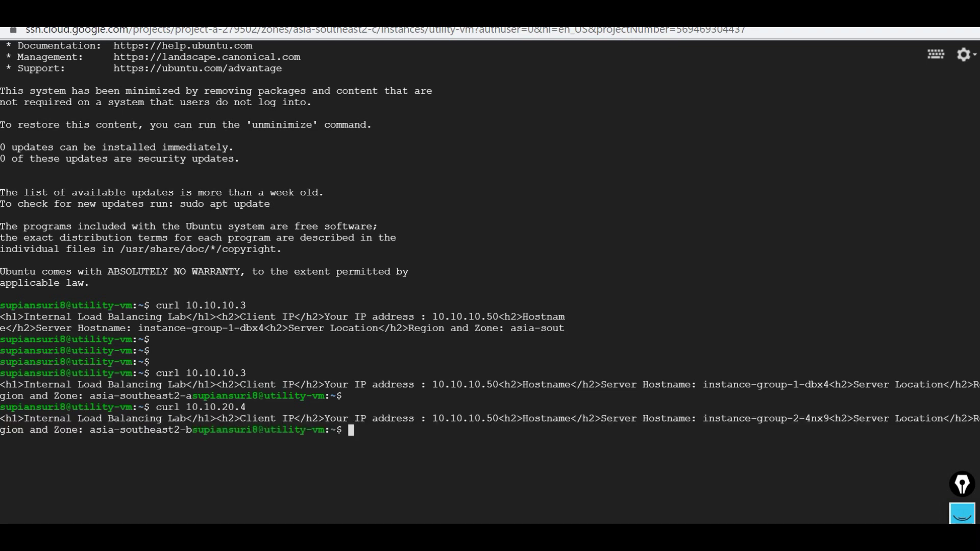
Step: Add a few empty prompt lines and compare the zones reported in the curl responses of the two instance groups
{"action": "key", "text": "Return"}
{"action": "key", "text": "Return"}
{"action": "key", "text": "Return"}
{"action": "key", "text": "Return"}
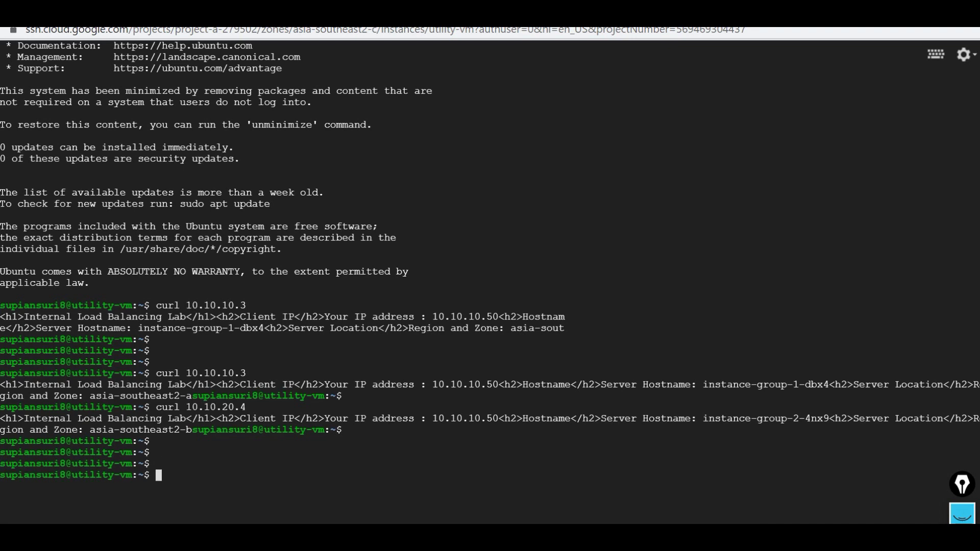
{"action": "left_click_drag", "start_coordinate": [95, 396], "coordinate": [192, 396]}
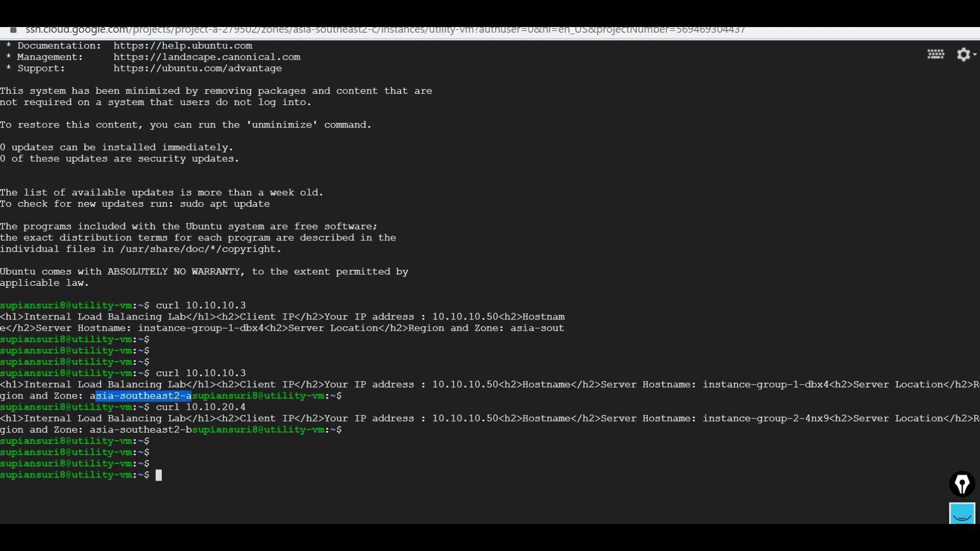
{"action": "left_click_drag", "start_coordinate": [90, 430], "coordinate": [186, 429]}
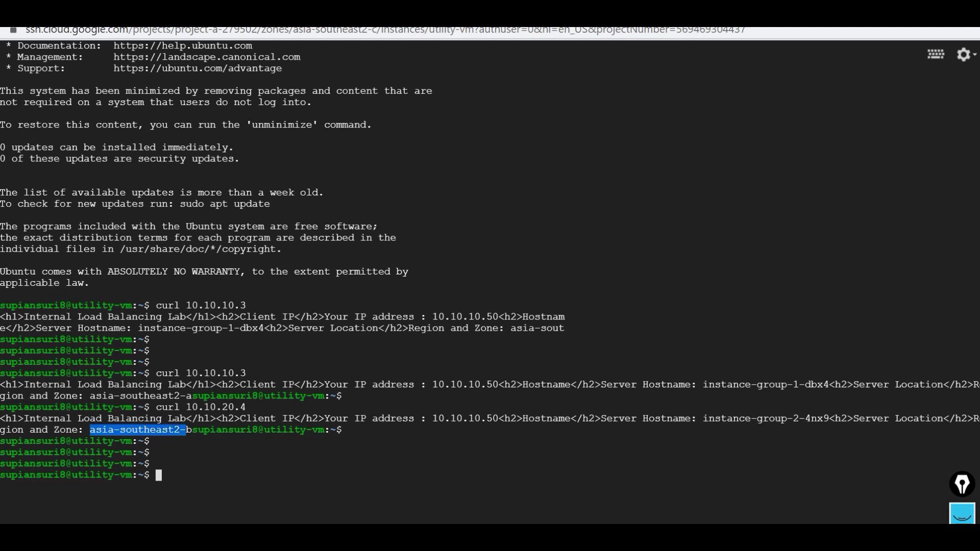
{"action": "left_click", "coordinate": [174, 456]}
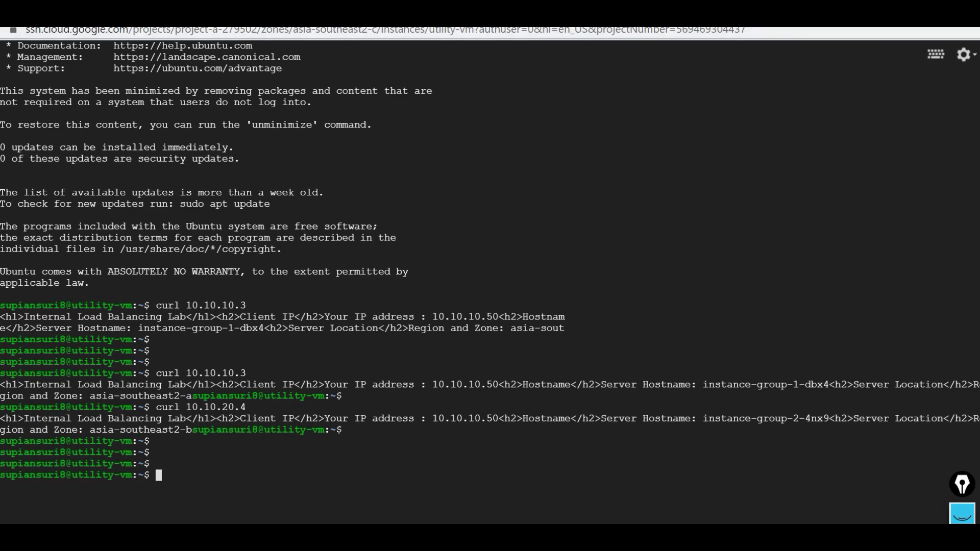
Step: Switch back to the Google Cloud console and start creating a load balancer under Network services
{"action": "key", "text": "alt+Tab"}
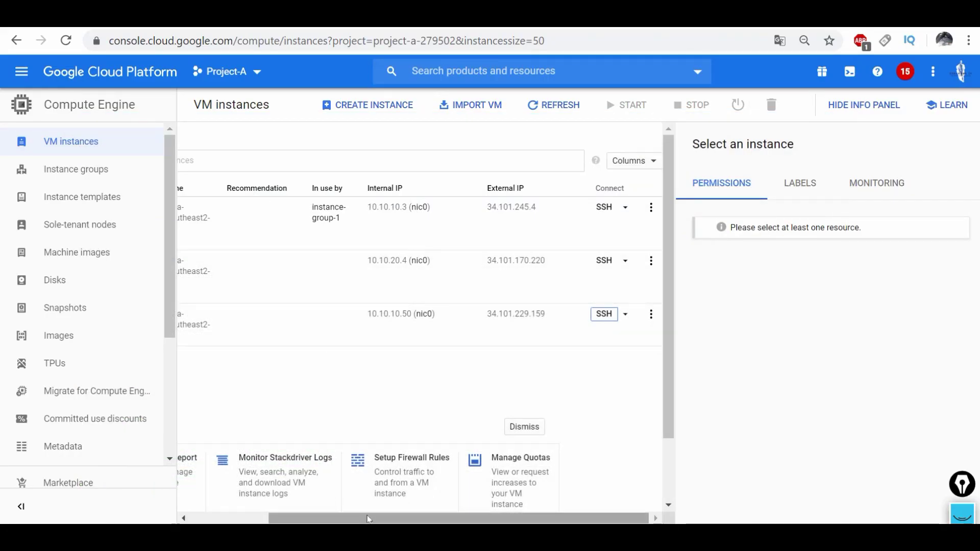
{"action": "left_click_drag", "start_coordinate": [367, 518], "coordinate": [286, 518]}
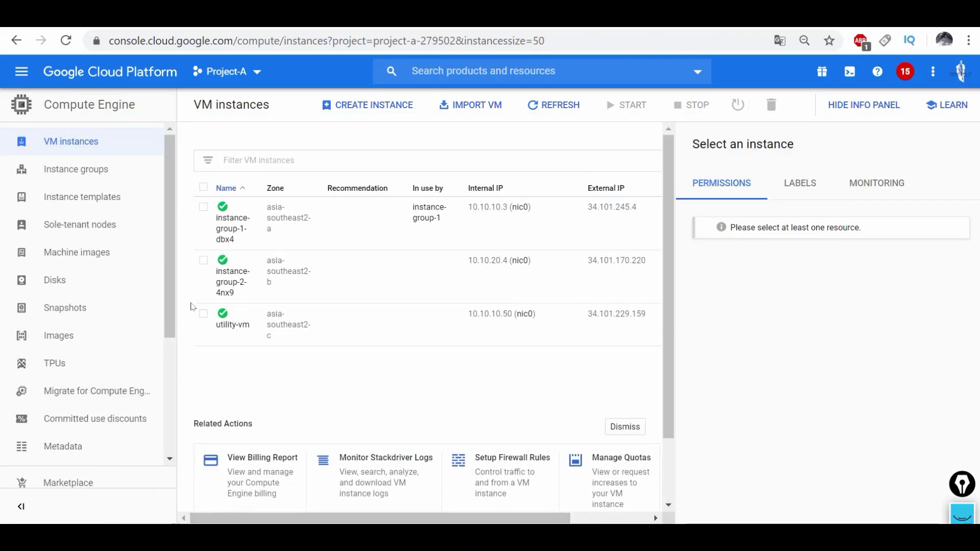
{"action": "left_click", "coordinate": [21, 71]}
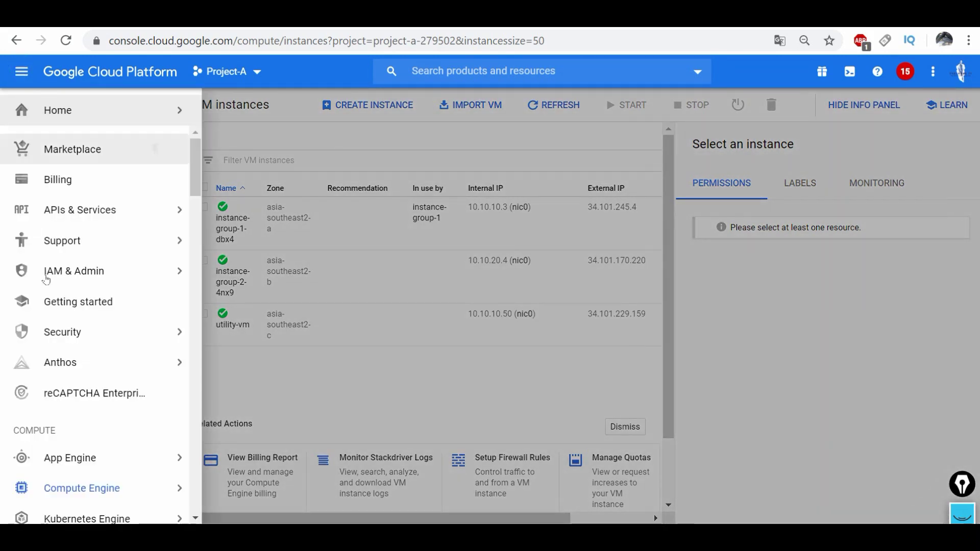
{"action": "scroll", "coordinate": [76, 388], "scroll_direction": "down", "scroll_amount": 15}
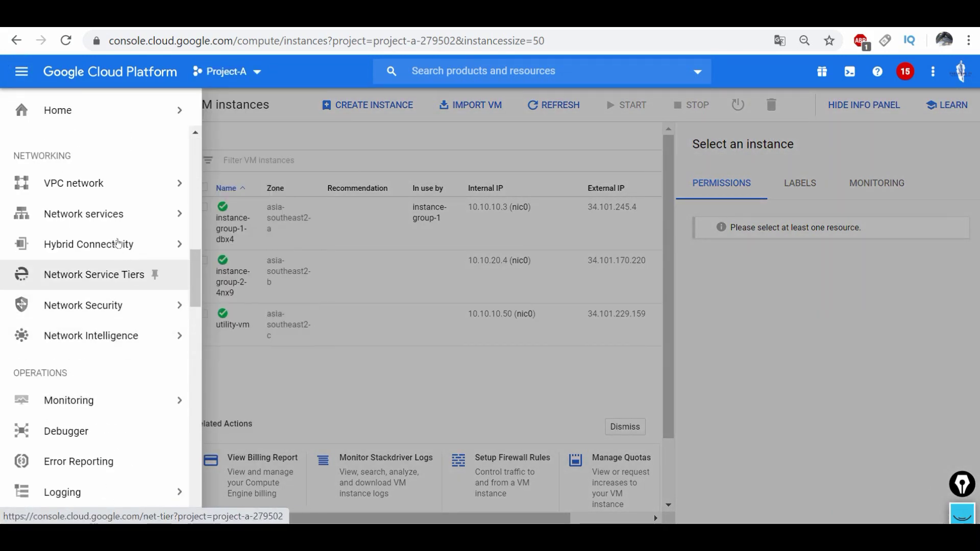
{"action": "mouse_move", "coordinate": [128, 214]}
{"action": "left_click", "coordinate": [227, 221]}
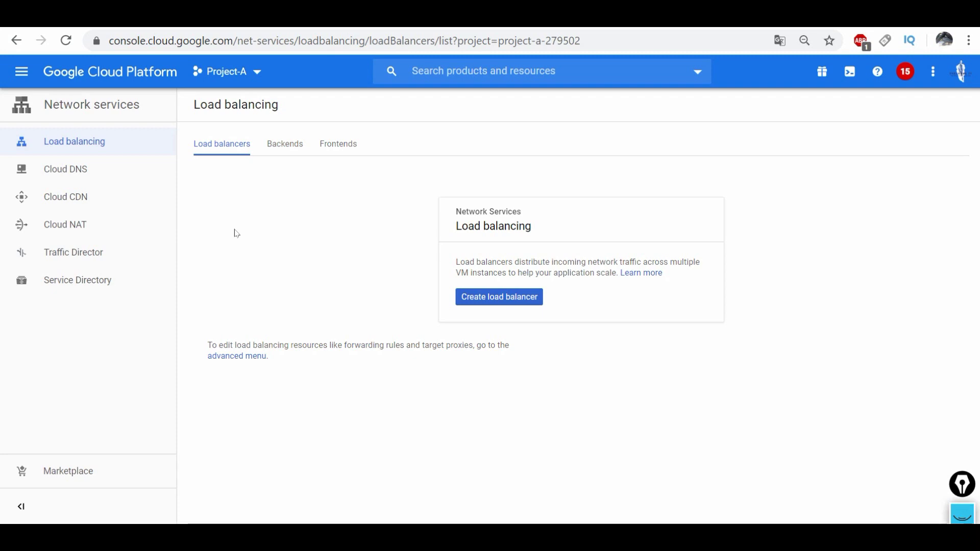
{"action": "left_click", "coordinate": [501, 300]}
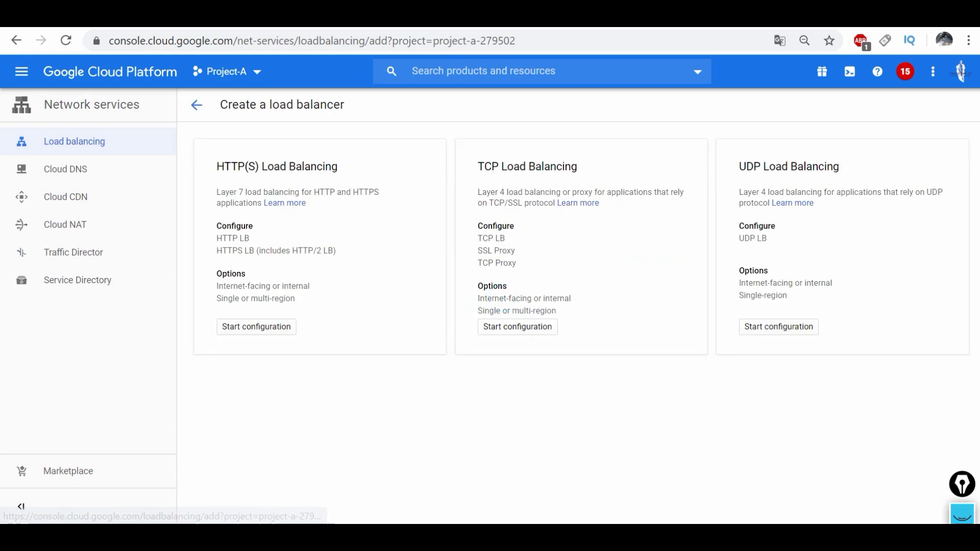
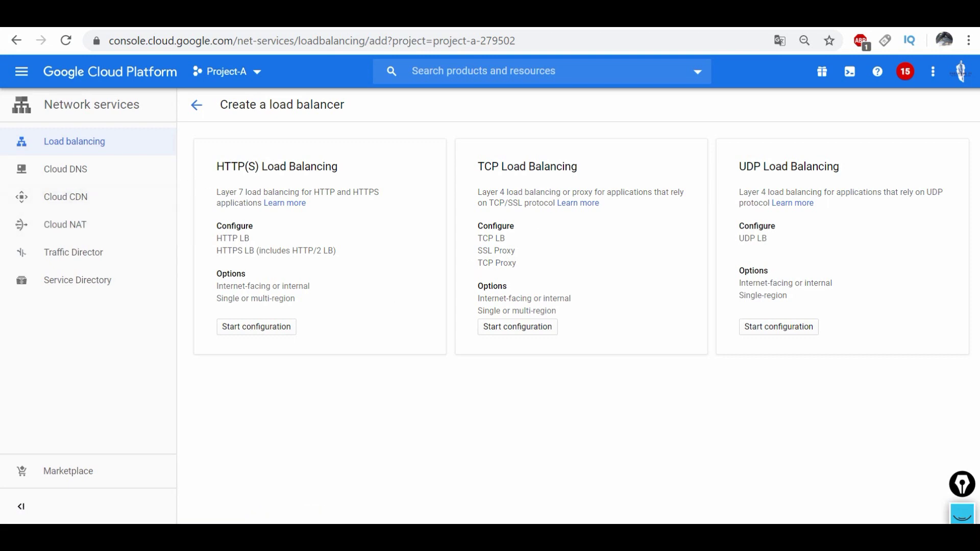
Step: Configure a TCP load balancer only between the VMs in a single region and name it lb-lab
{"action": "left_click_drag", "start_coordinate": [478, 170], "coordinate": [570, 192]}
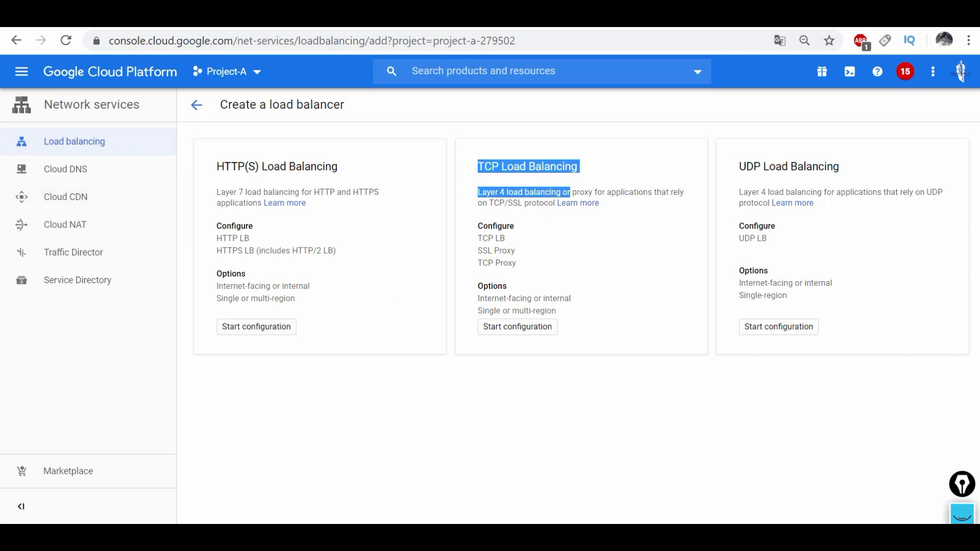
{"action": "left_click", "coordinate": [525, 330]}
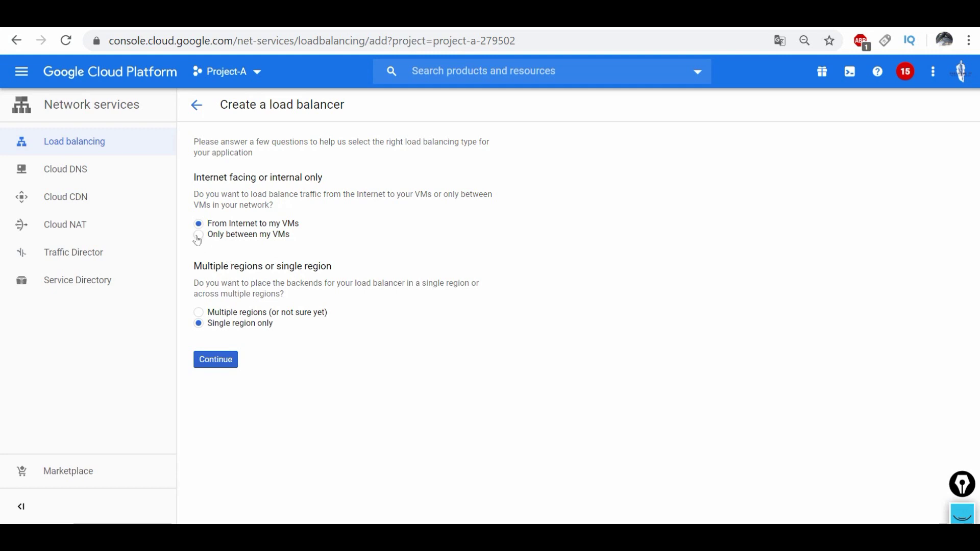
{"action": "left_click", "coordinate": [198, 235]}
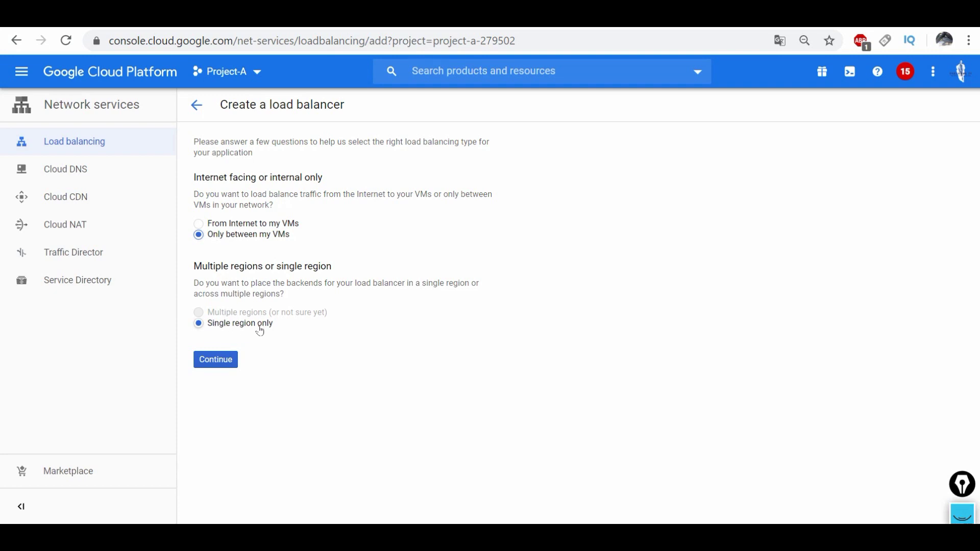
{"action": "left_click", "coordinate": [210, 363]}
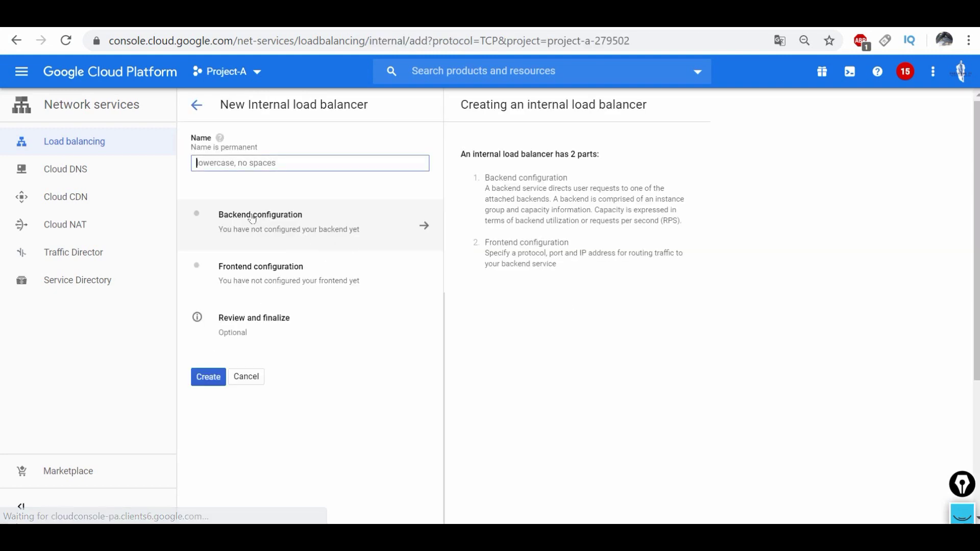
{"action": "type", "text": "l"}
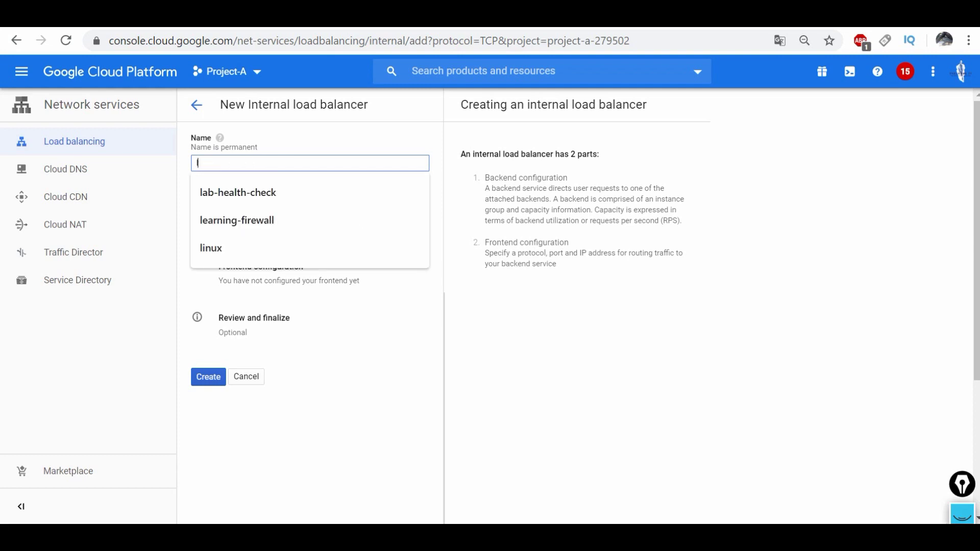
{"action": "type", "text": "b-lab"}
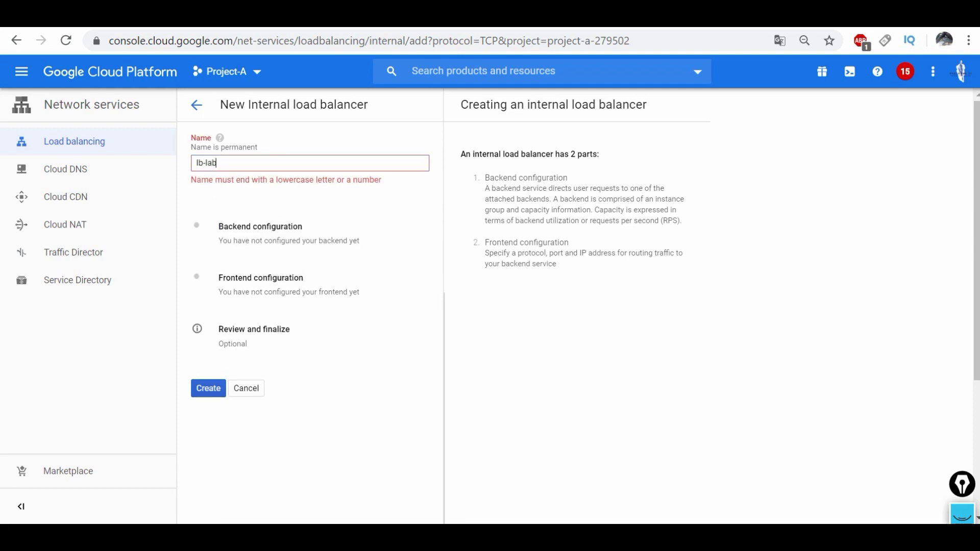
Step: In the backend configuration, set the region to asia-southeast2 and the network to vpc-internal-app
{"action": "left_click", "coordinate": [311, 221]}
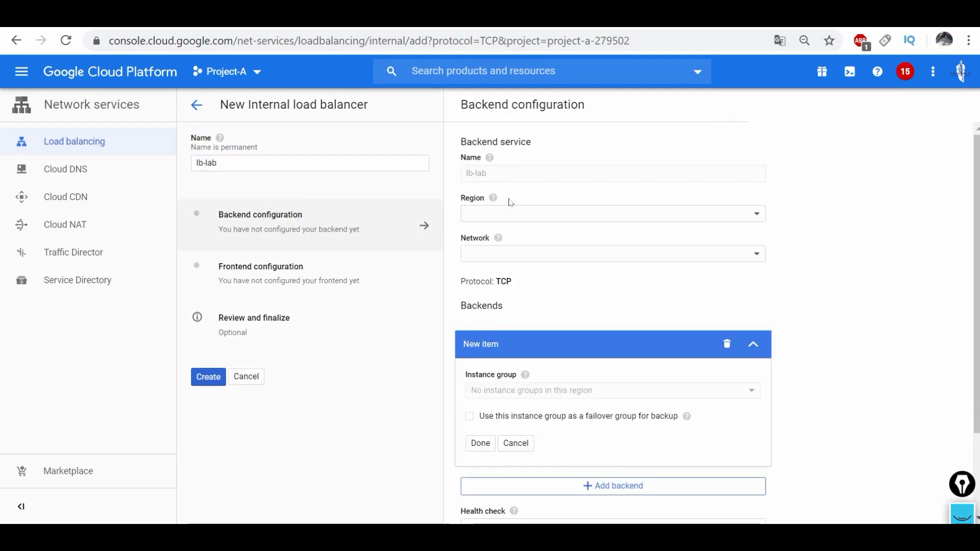
{"action": "left_click", "coordinate": [504, 213]}
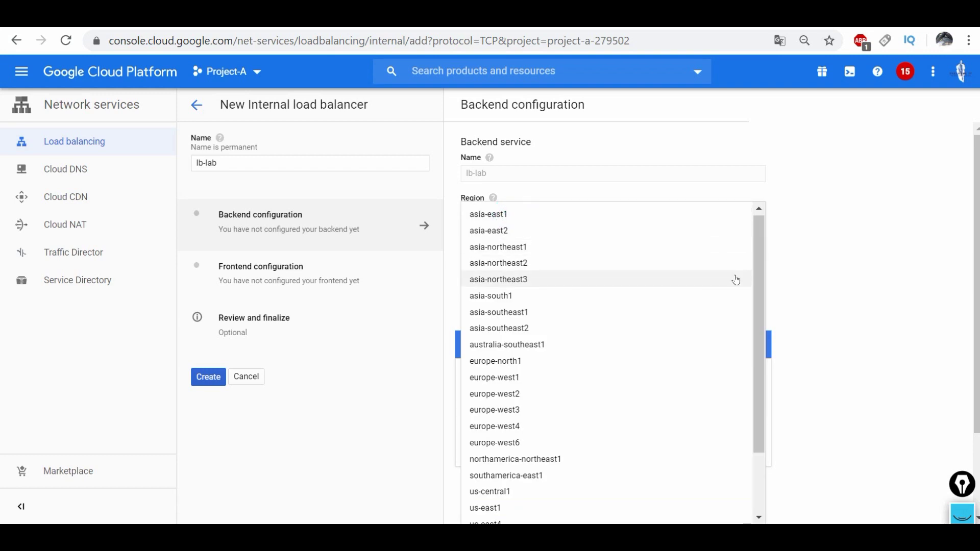
{"action": "scroll", "coordinate": [757, 286], "scroll_direction": "down", "scroll_amount": 2}
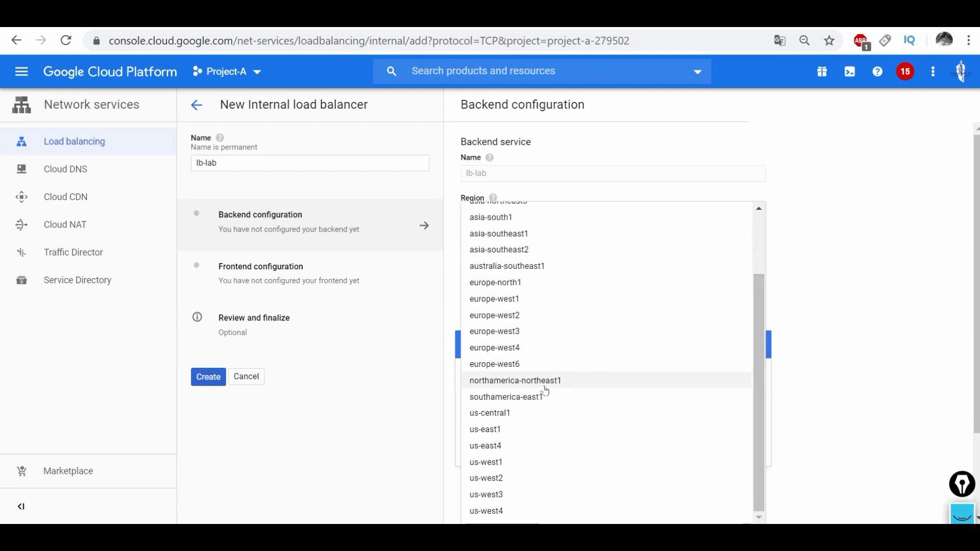
{"action": "left_click", "coordinate": [521, 250]}
{"action": "left_click", "coordinate": [521, 254]}
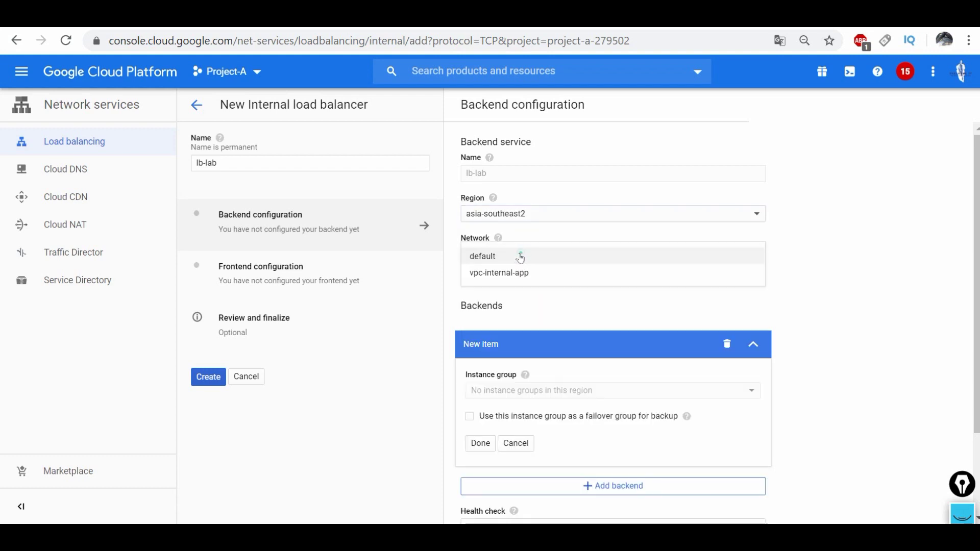
{"action": "left_click", "coordinate": [521, 273]}
Step: Add instance-group-1 (asia-southeast2-a) and instance-group-2 (asia-southeast2-b) as backends of lb-lab
{"action": "left_click", "coordinate": [542, 394]}
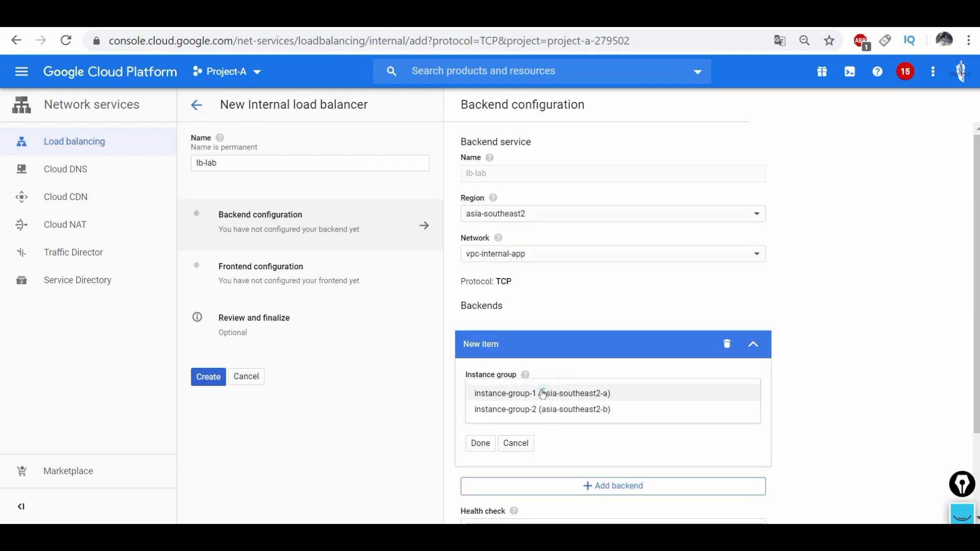
{"action": "left_click", "coordinate": [542, 394]}
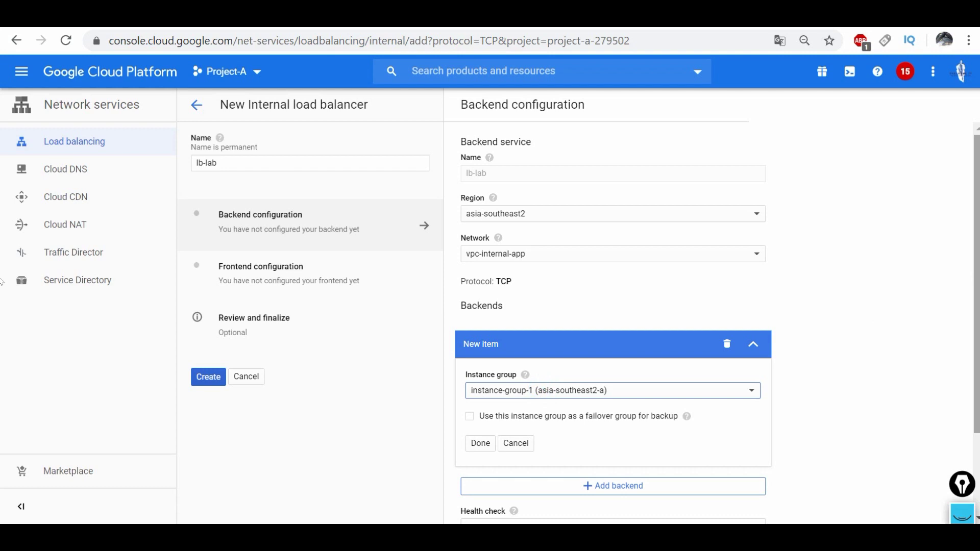
{"action": "scroll", "coordinate": [582, 319], "scroll_direction": "down", "scroll_amount": 2}
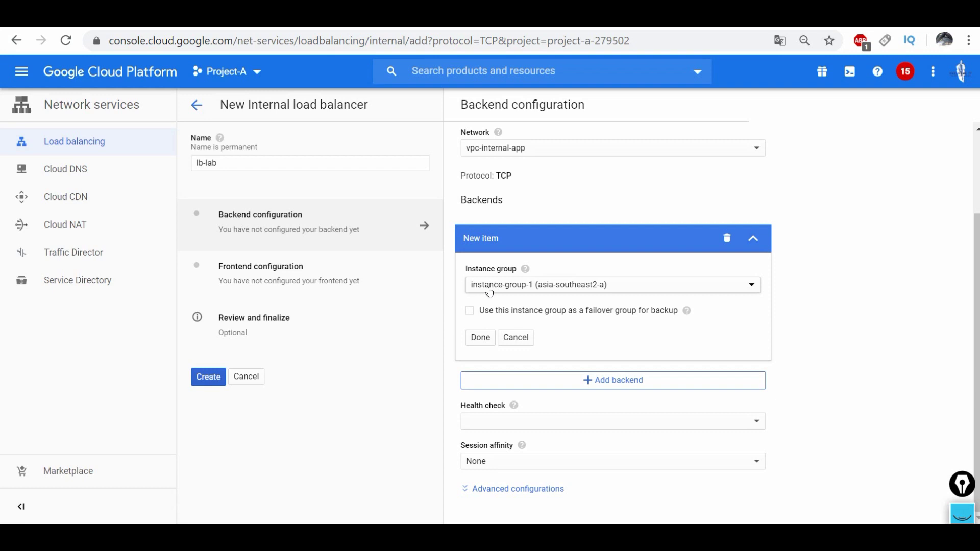
{"action": "left_click", "coordinate": [566, 381]}
{"action": "left_click", "coordinate": [520, 318]}
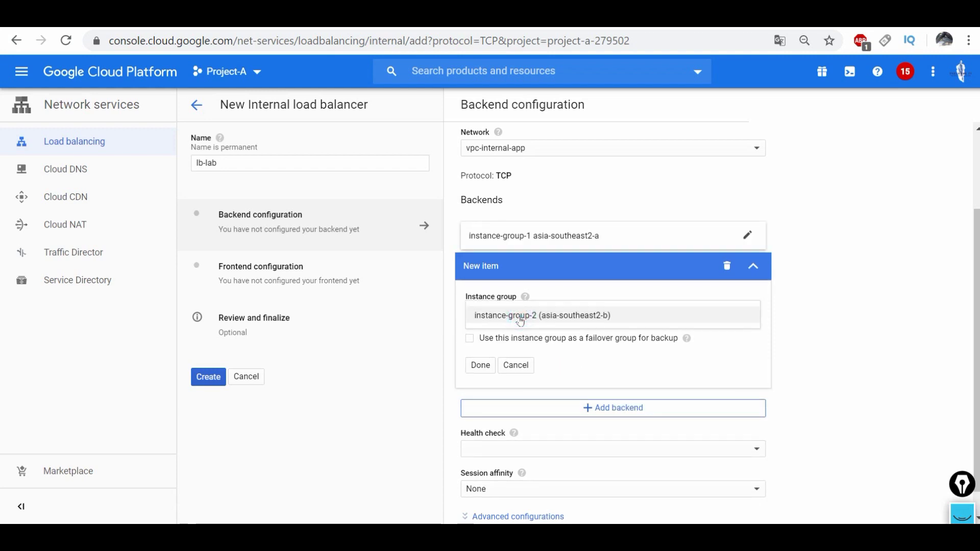
{"action": "left_click", "coordinate": [520, 317]}
{"action": "left_click", "coordinate": [469, 366]}
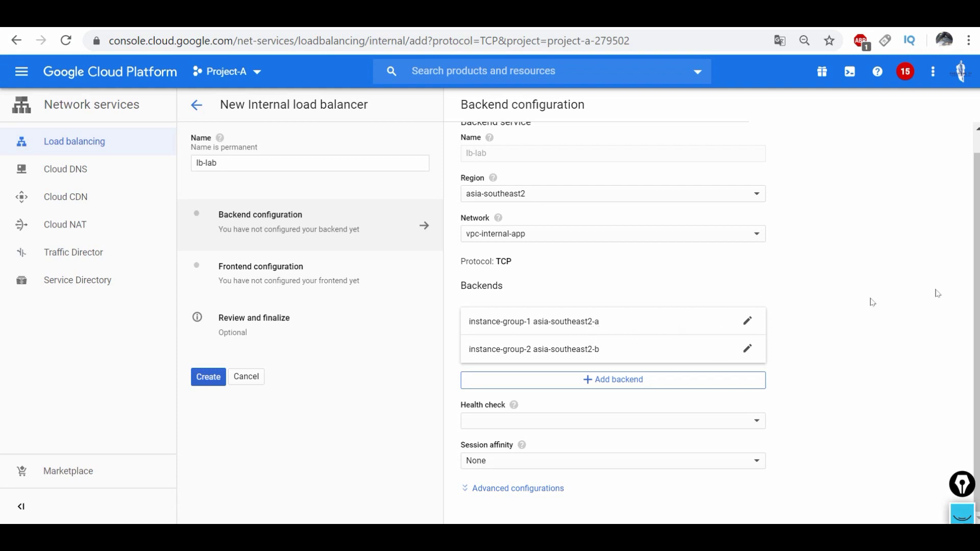
Step: Assign lab-health-check (TCP) as the health check of the backend service and review its port, timeout and interval settings
{"action": "left_click", "coordinate": [613, 420]}
{"action": "left_click", "coordinate": [515, 453]}
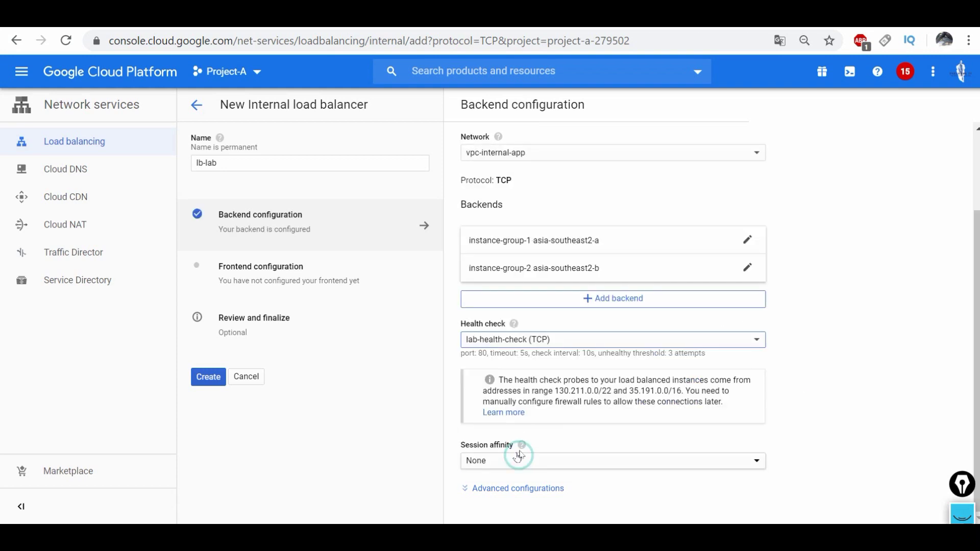
{"action": "mouse_move", "coordinate": [464, 355]}
{"action": "left_mouse_down"}
{"action": "mouse_move", "coordinate": [677, 364]}
{"action": "mouse_move", "coordinate": [699, 353]}
{"action": "left_mouse_up"}
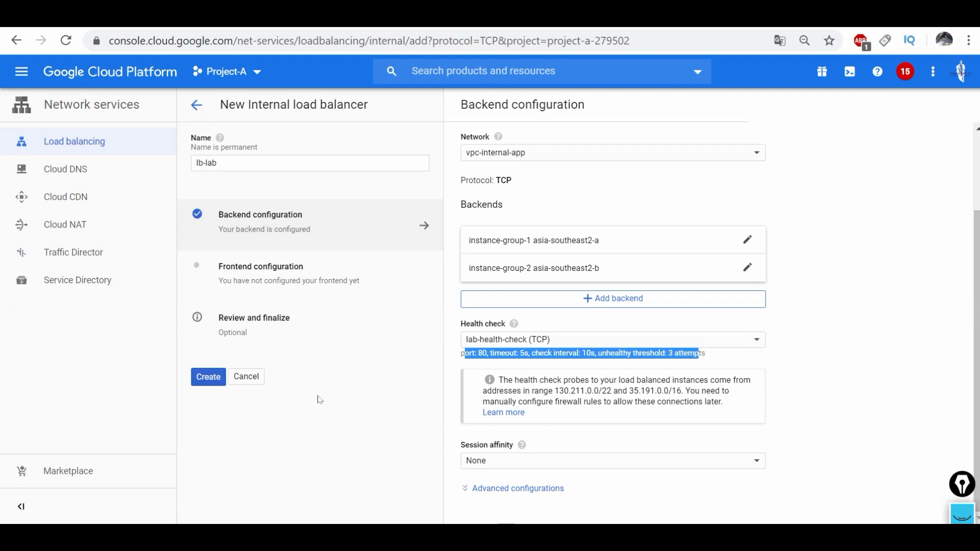
Step: Name the frontend of lb-lab front-lab and place it in subnet-b
{"action": "left_click", "coordinate": [259, 274]}
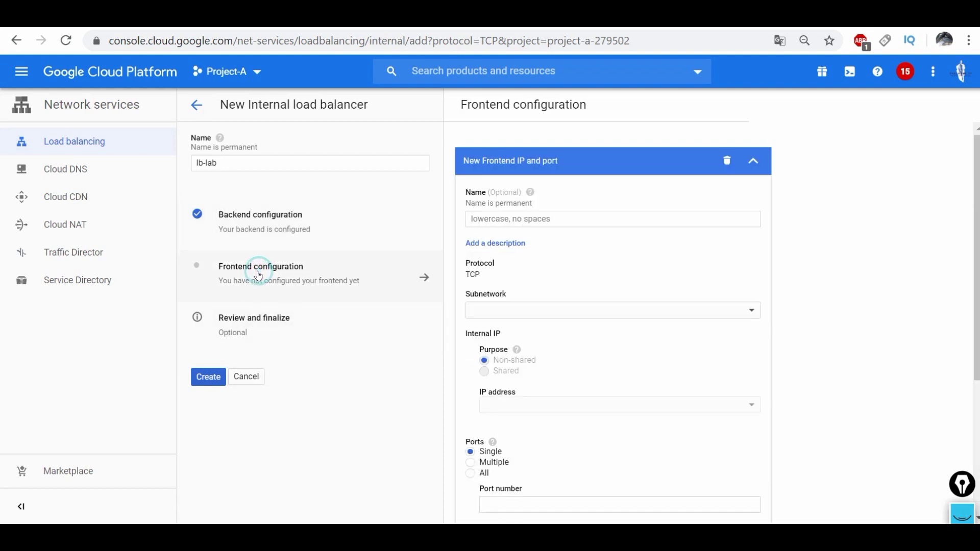
{"action": "left_click", "coordinate": [259, 275]}
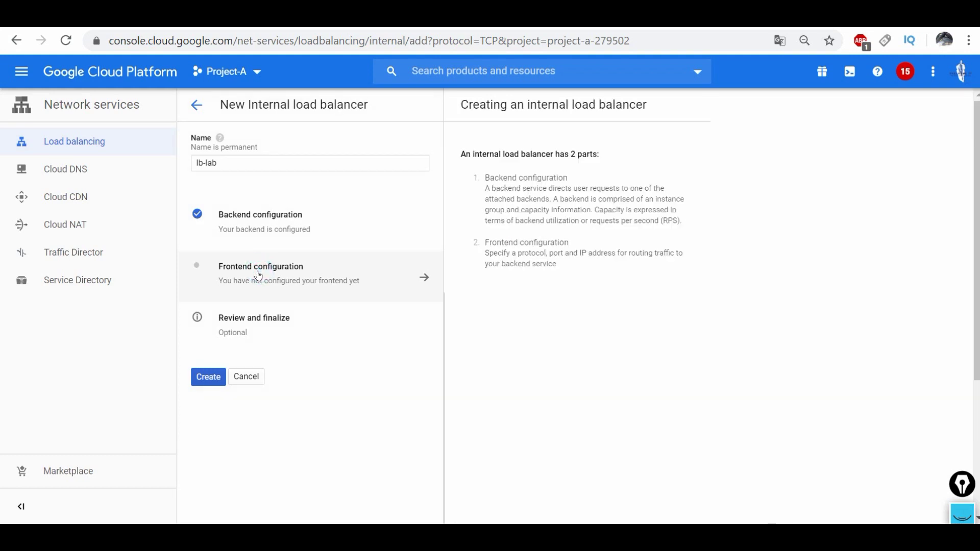
{"action": "left_click", "coordinate": [259, 275]}
{"action": "left_click", "coordinate": [495, 219]}
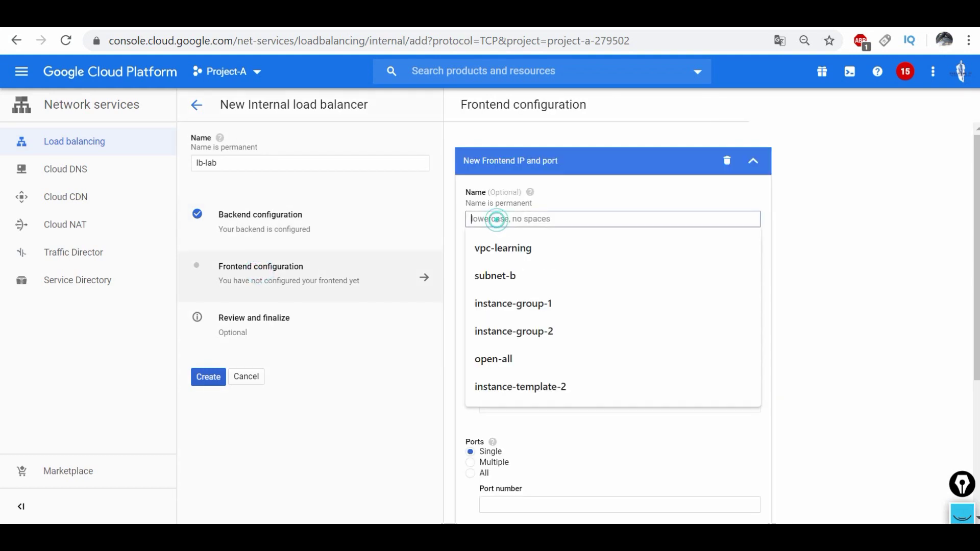
{"action": "type", "text": "front"}
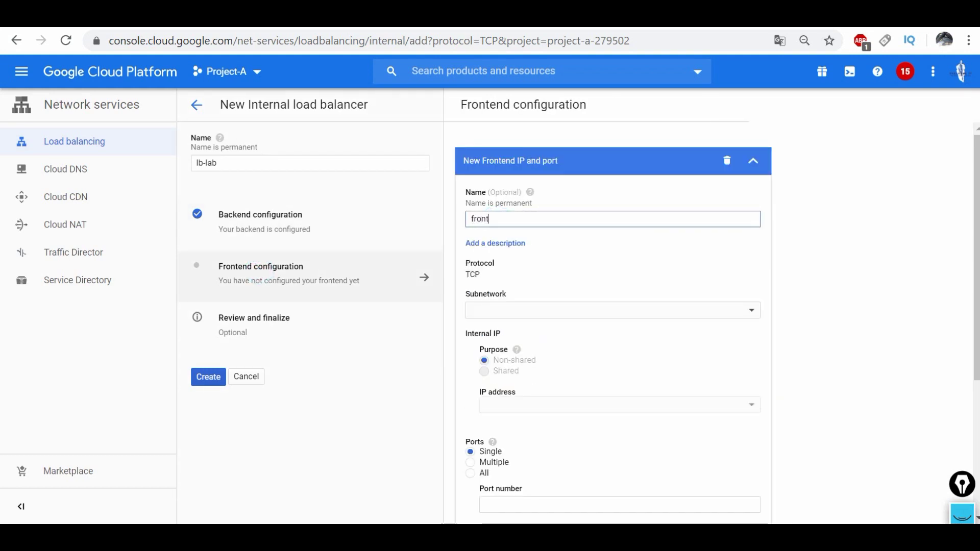
{"action": "type", "text": "-lab"}
{"action": "left_click", "coordinate": [532, 309]}
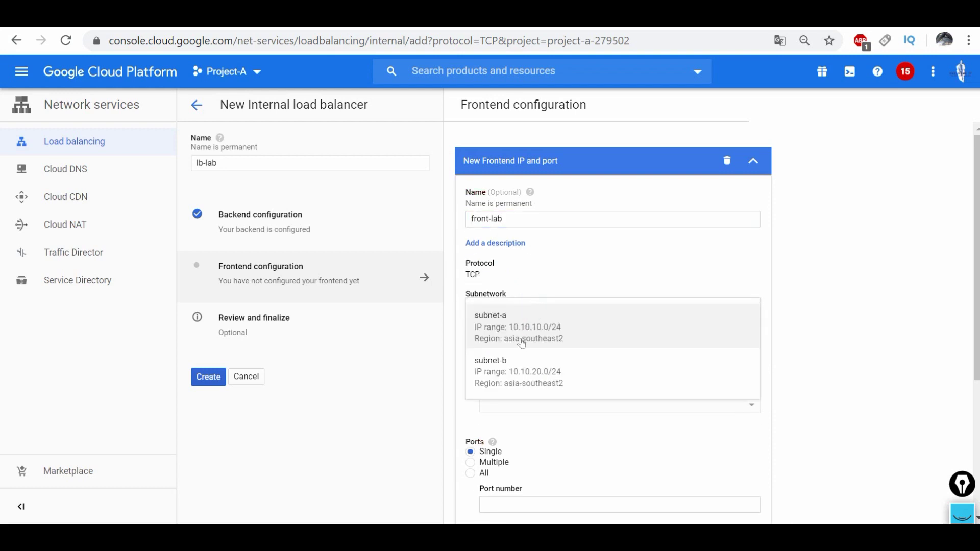
{"action": "left_click", "coordinate": [518, 377]}
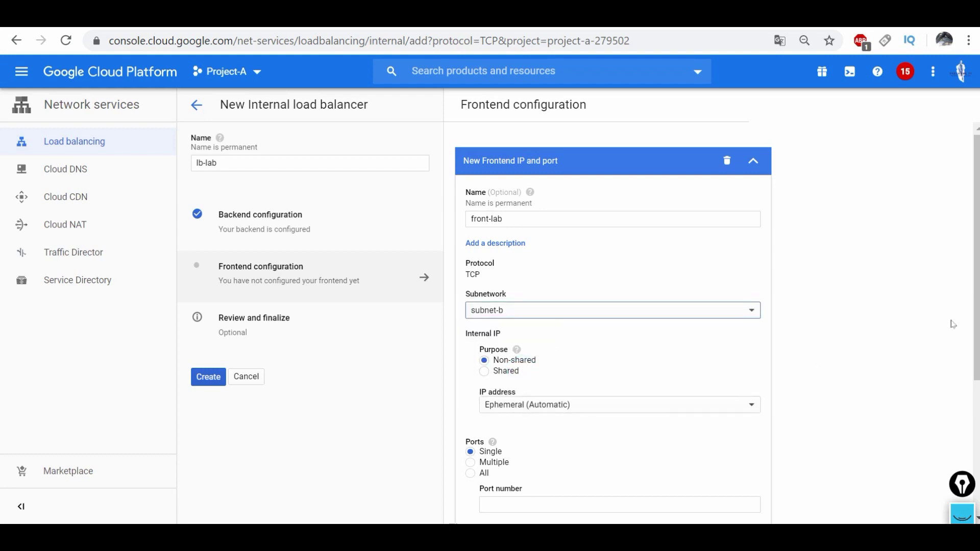
Step: Reserve an automatically assigned static internal IP address named front-static for the frontend
{"action": "scroll", "coordinate": [960, 306], "scroll_direction": "down", "scroll_amount": 2}
{"action": "left_click", "coordinate": [605, 305]}
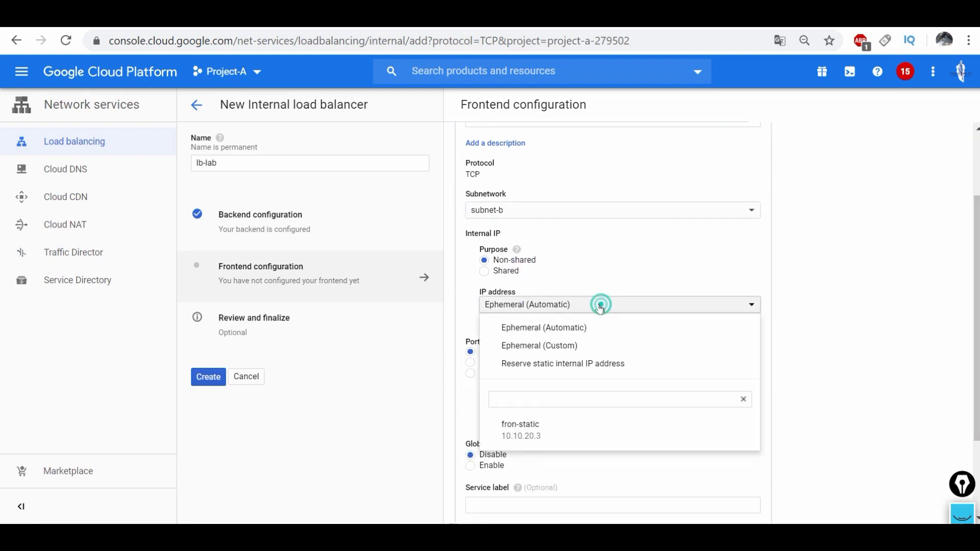
{"action": "left_click", "coordinate": [548, 348]}
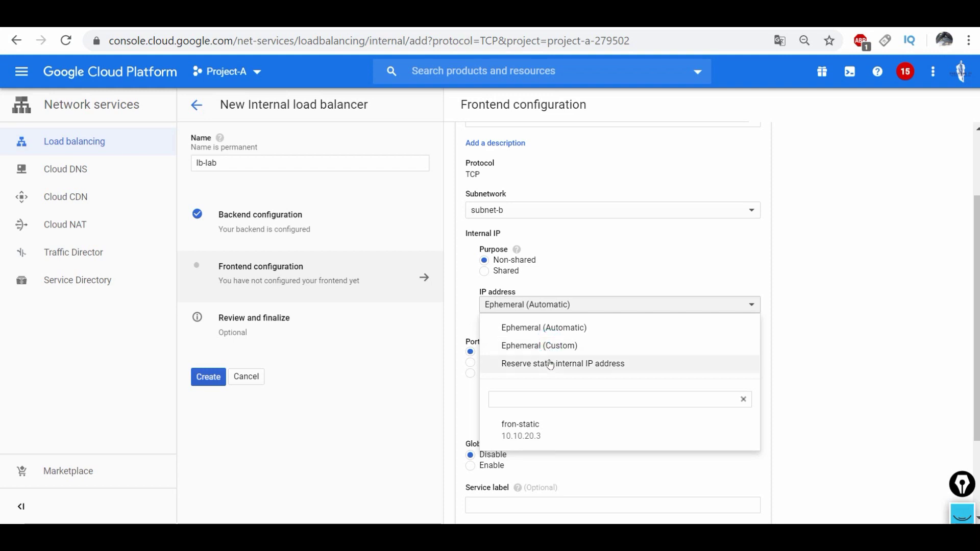
{"action": "left_click", "coordinate": [550, 365]}
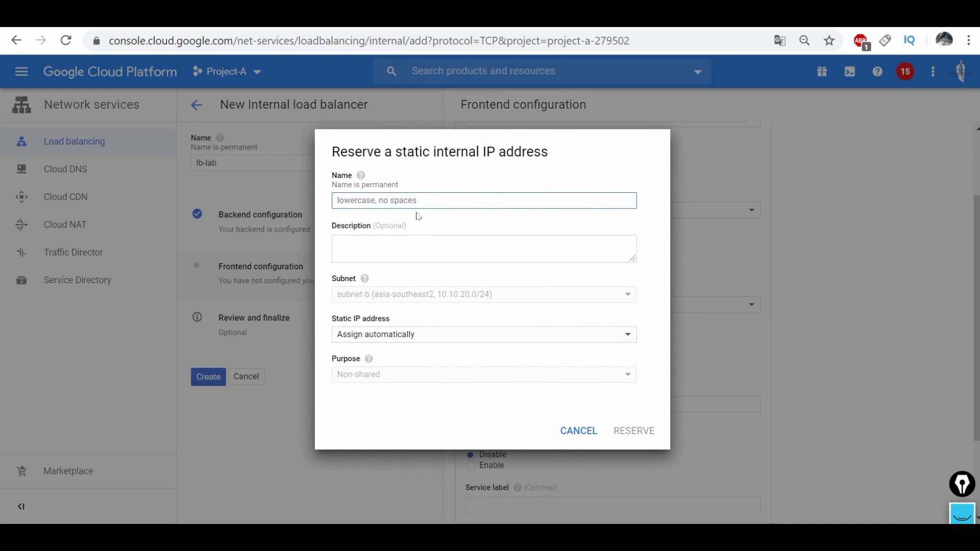
{"action": "type", "text": "front-static"}
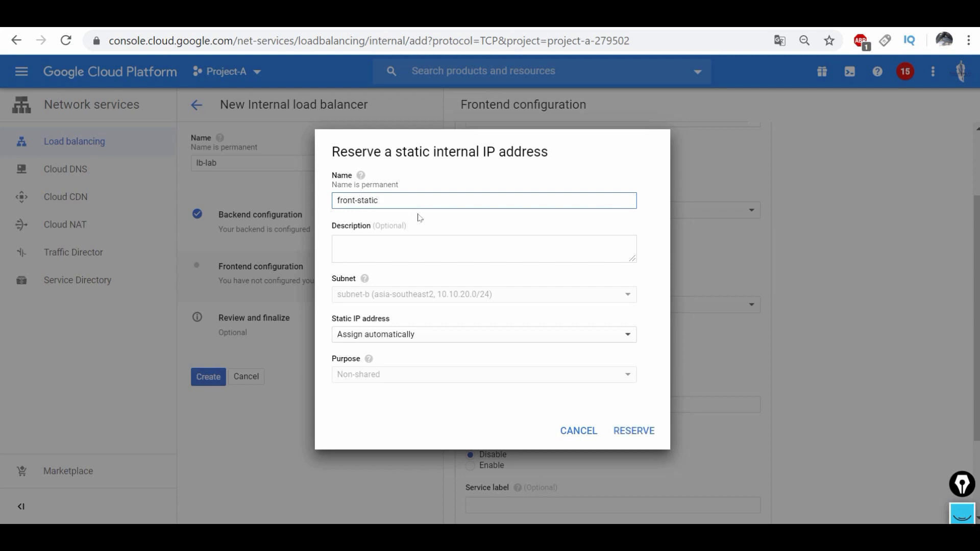
{"action": "left_click", "coordinate": [644, 432]}
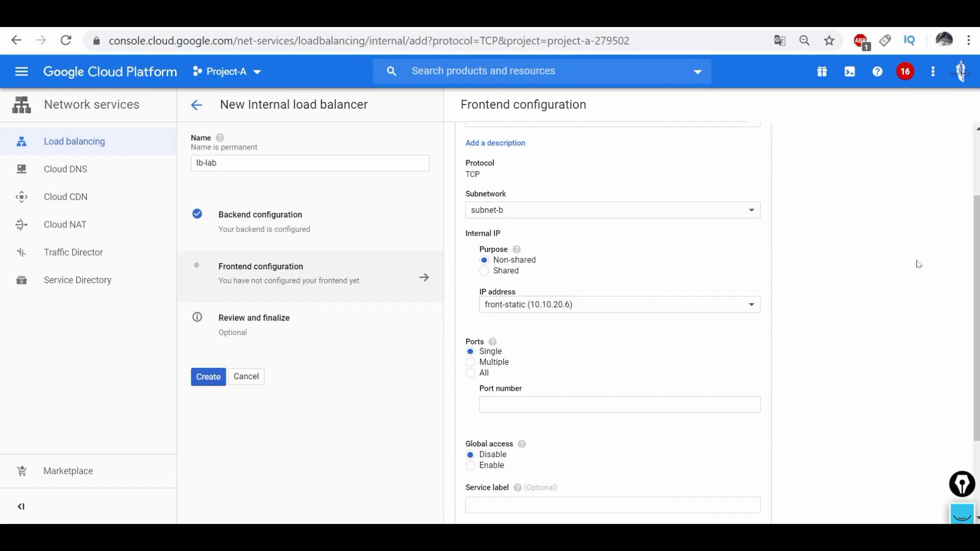
Step: Set the frontend to the single port 80 and finish the frontend configuration
{"action": "scroll", "coordinate": [963, 258], "scroll_direction": "down", "scroll_amount": 1}
{"action": "left_click_drag", "start_coordinate": [977, 254], "coordinate": [977, 298]}
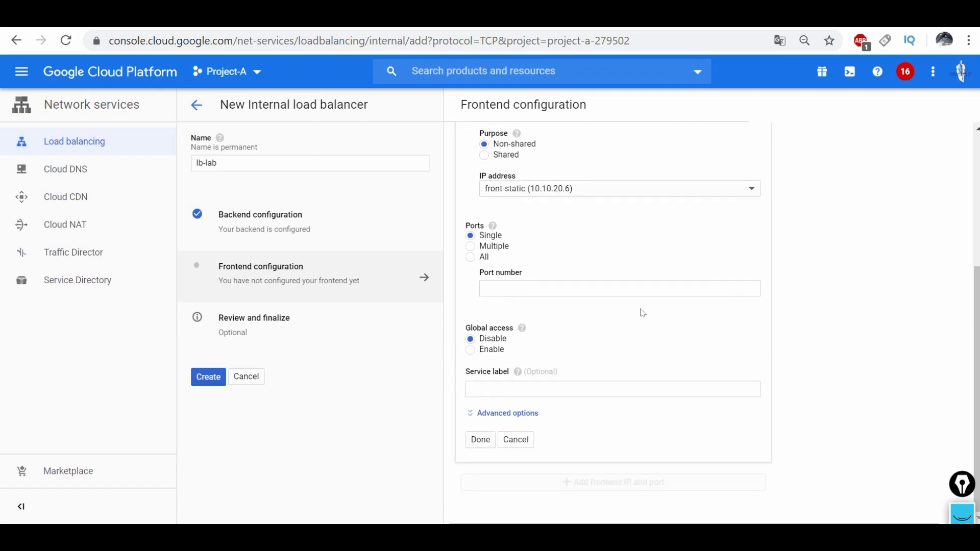
{"action": "left_click", "coordinate": [548, 287]}
{"action": "type", "text": "80"}
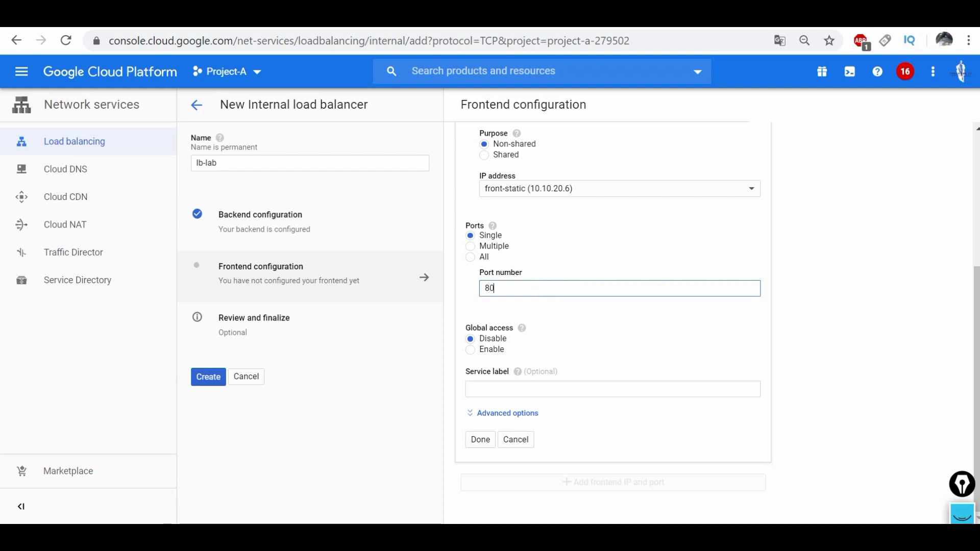
{"action": "left_click", "coordinate": [479, 434]}
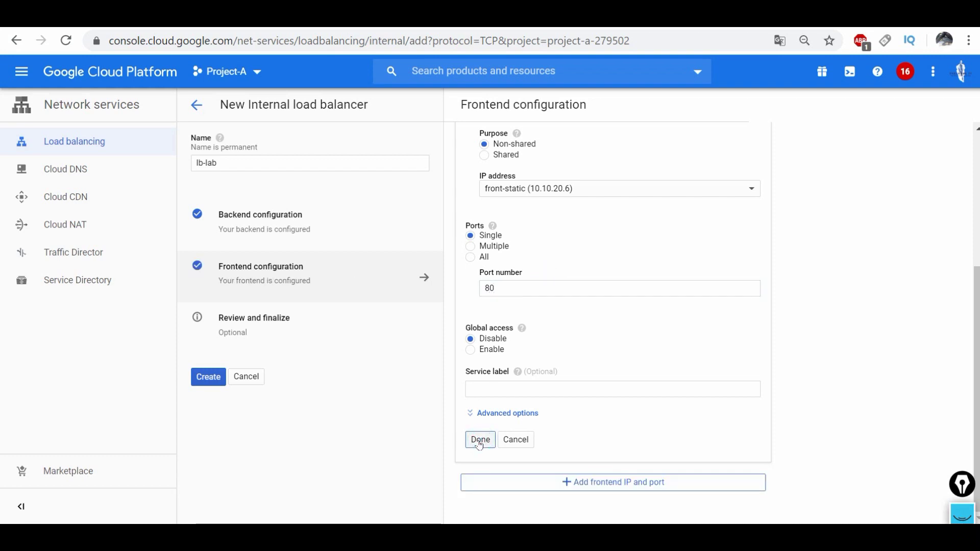
Step: Review the backend and frontend summary, create lb-lab, and refresh the list of load balancers
{"action": "left_click", "coordinate": [240, 326]}
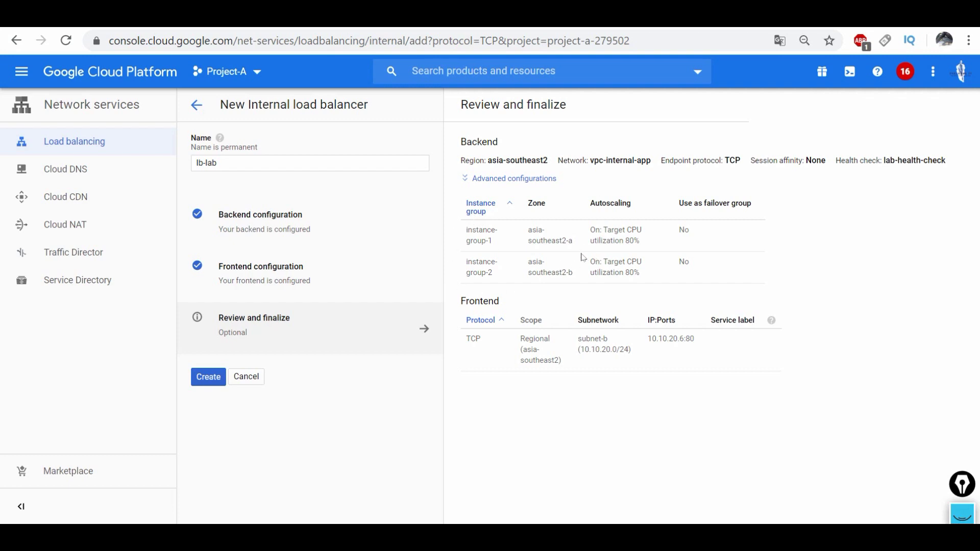
{"action": "left_click", "coordinate": [209, 377]}
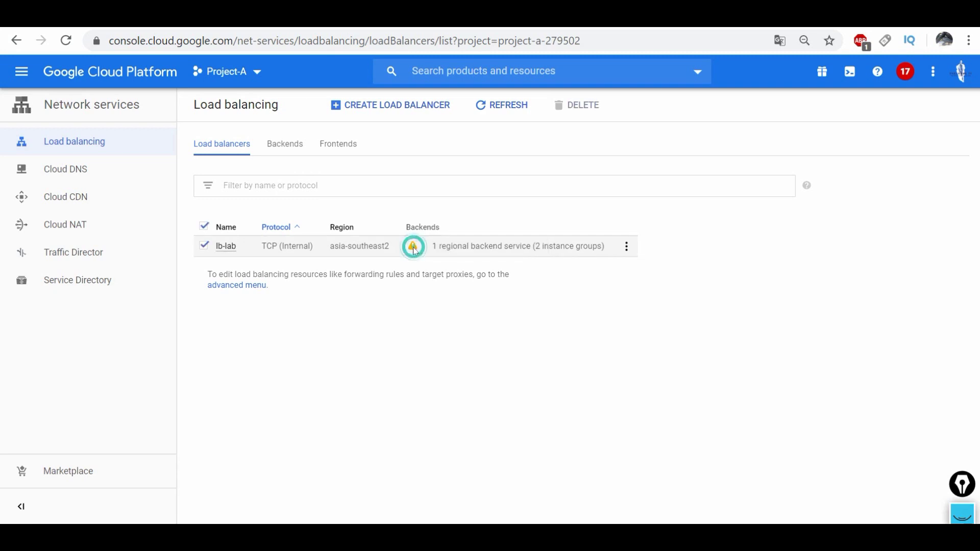
{"action": "left_click", "coordinate": [501, 108]}
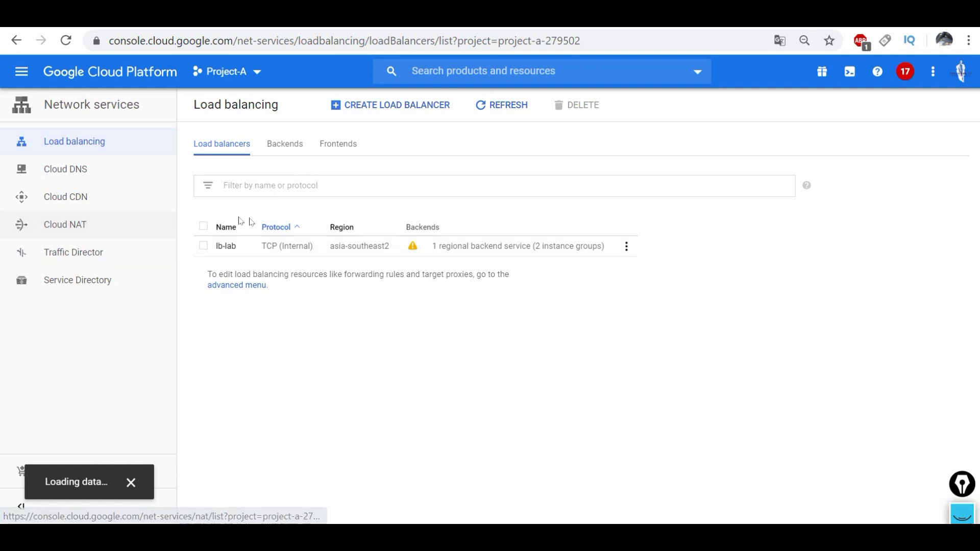
Step: Go to the Compute Engine VM instances and bring up the SSH terminal of utility-vm beside the list
{"action": "left_click", "coordinate": [21, 71]}
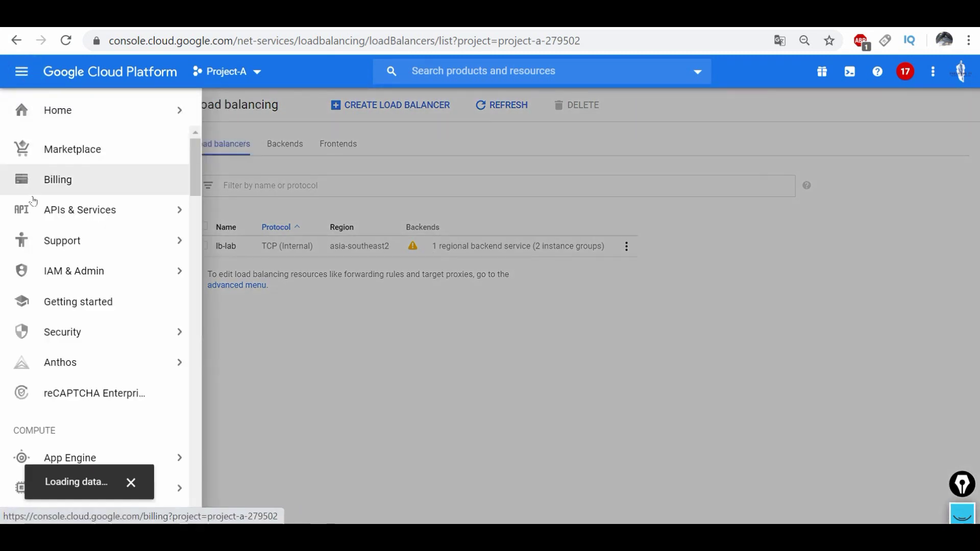
{"action": "mouse_move", "coordinate": [147, 485]}
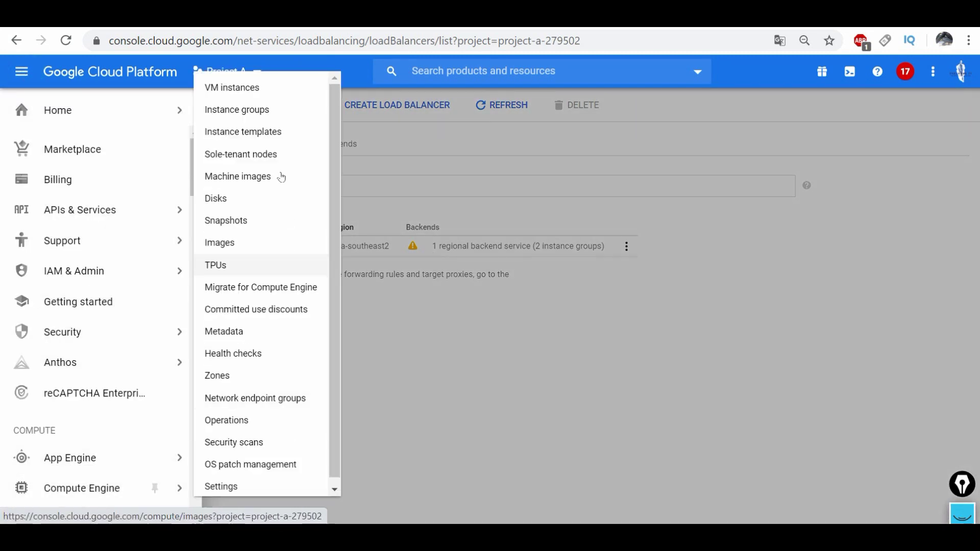
{"action": "left_click", "coordinate": [269, 89]}
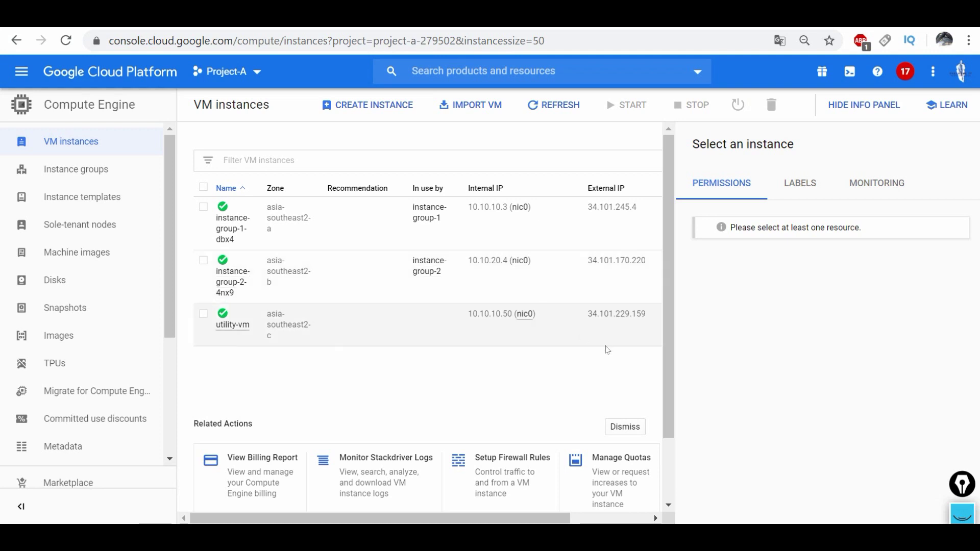
{"action": "left_click_drag", "start_coordinate": [501, 518], "coordinate": [582, 510]}
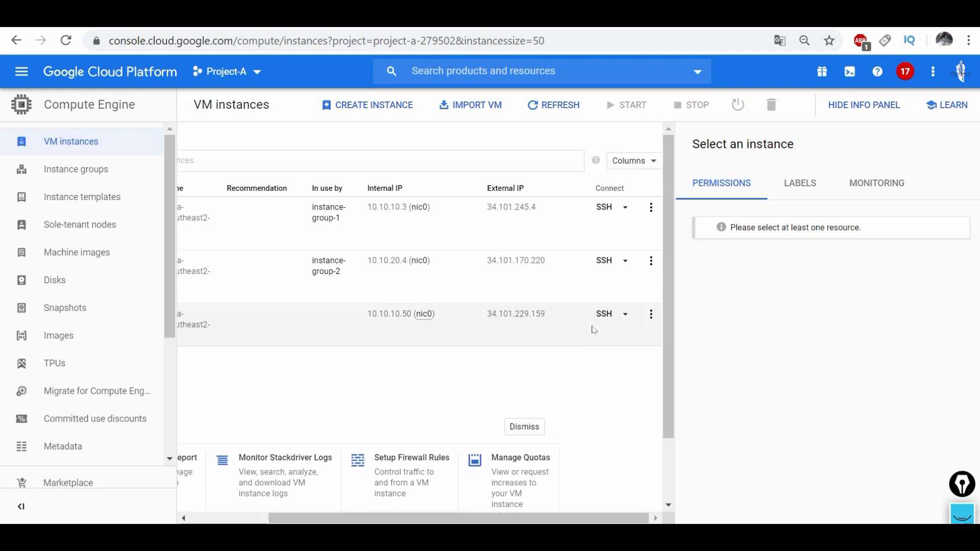
{"action": "left_click", "coordinate": [444, 495]}
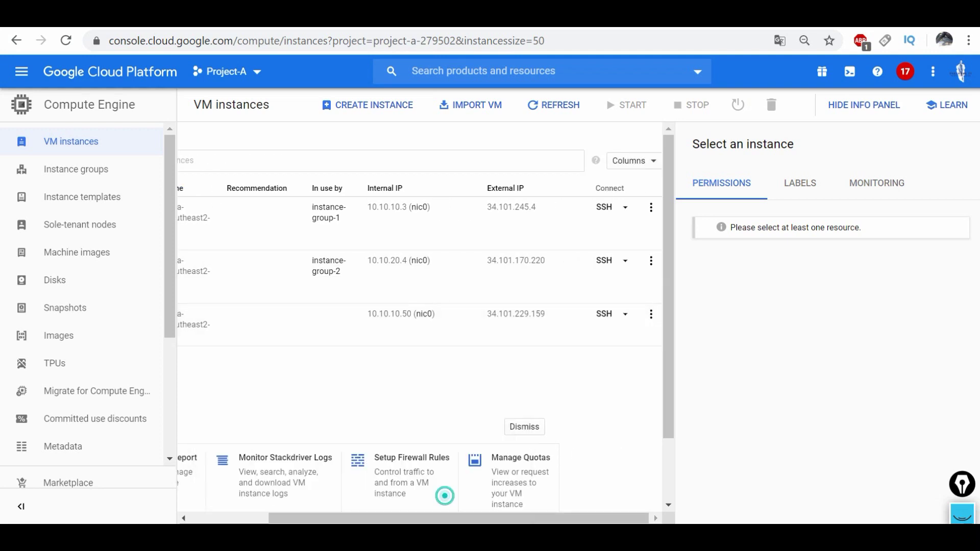
{"action": "left_click_drag", "start_coordinate": [398, 27], "coordinate": [786, 51]}
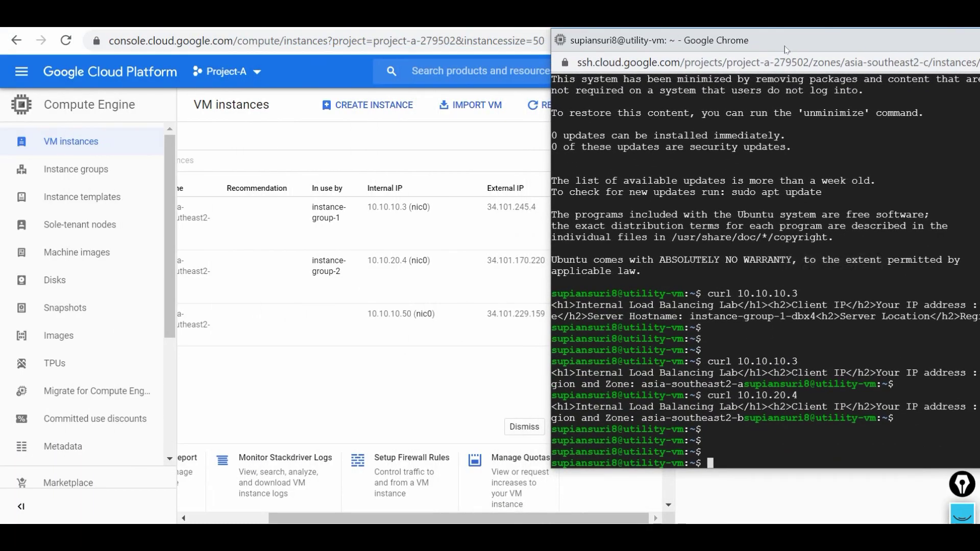
Step: Request the load balancer's frontend address from utility-vm with curl 10.10.20.6
{"action": "key", "text": "Up"}
{"action": "key", "text": "BackSpace"}
{"action": "key", "text": "BackSpace"}
{"action": "key", "text": "BackSpace"}
{"action": "key", "text": "BackSpace"}
{"action": "type", "text": "20.6"}
{"action": "key", "text": "Return"}
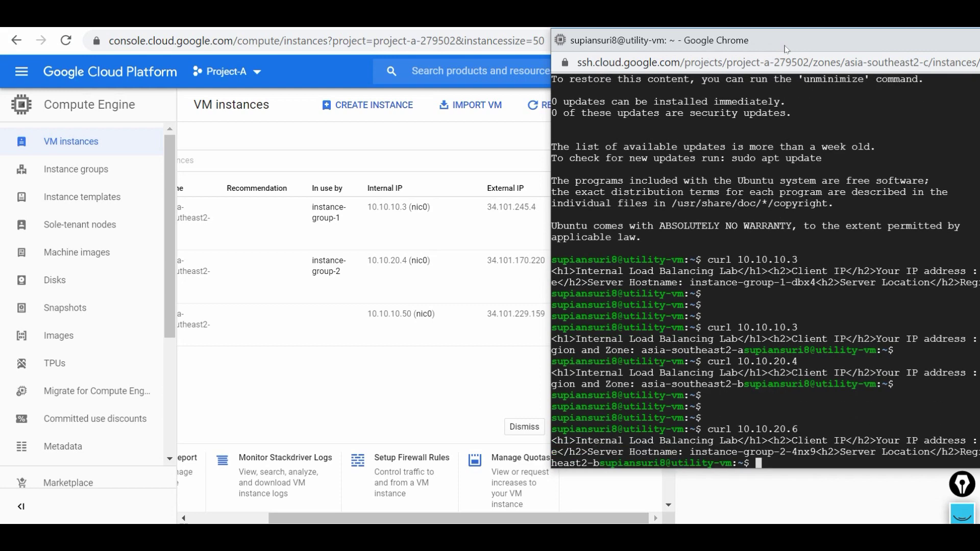
Step: Enlarge the terminal and repeat curl 10.10.20.6 about nine times to examine which instance group answers each request
{"action": "double_click", "coordinate": [868, 46]}
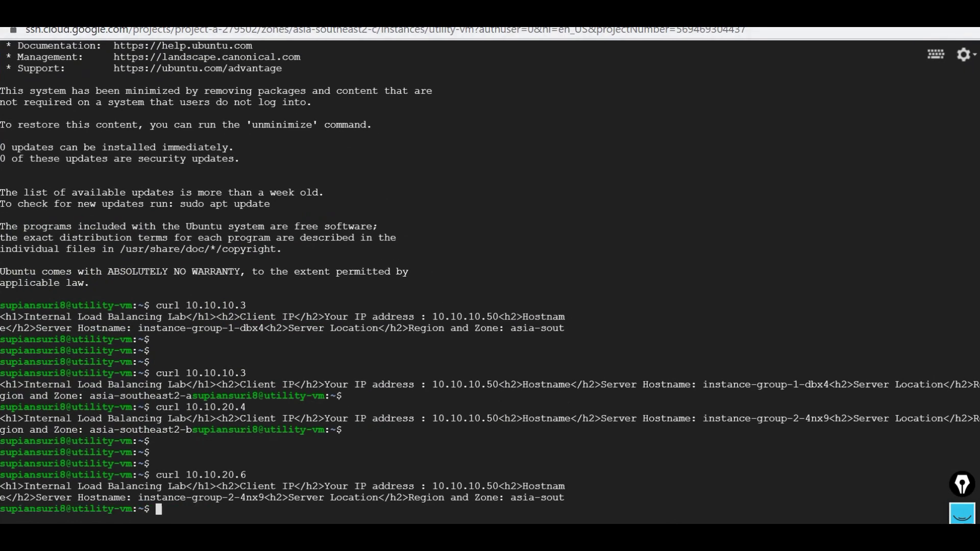
{"action": "key", "text": "Return"}
{"action": "key", "text": "Return"}
{"action": "key", "text": "Up"}
{"action": "key", "text": "Return"}
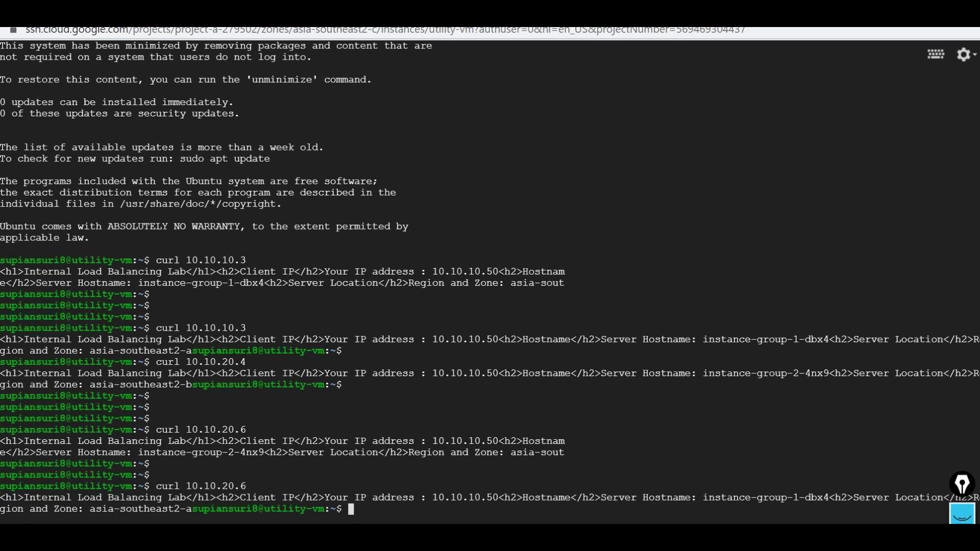
{"action": "key", "text": "Return"}
{"action": "key", "text": "Up"}
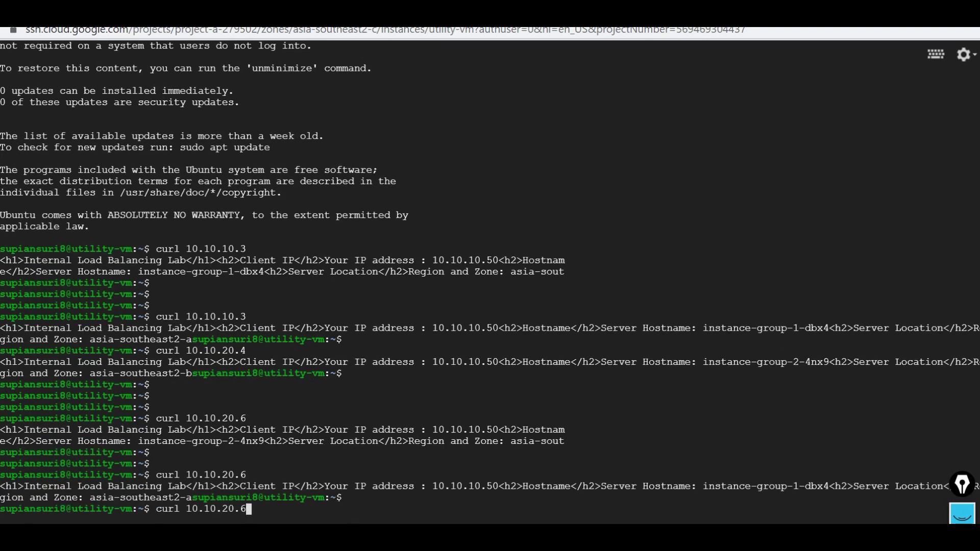
{"action": "key", "text": "Return"}
{"action": "key", "text": "Return"}
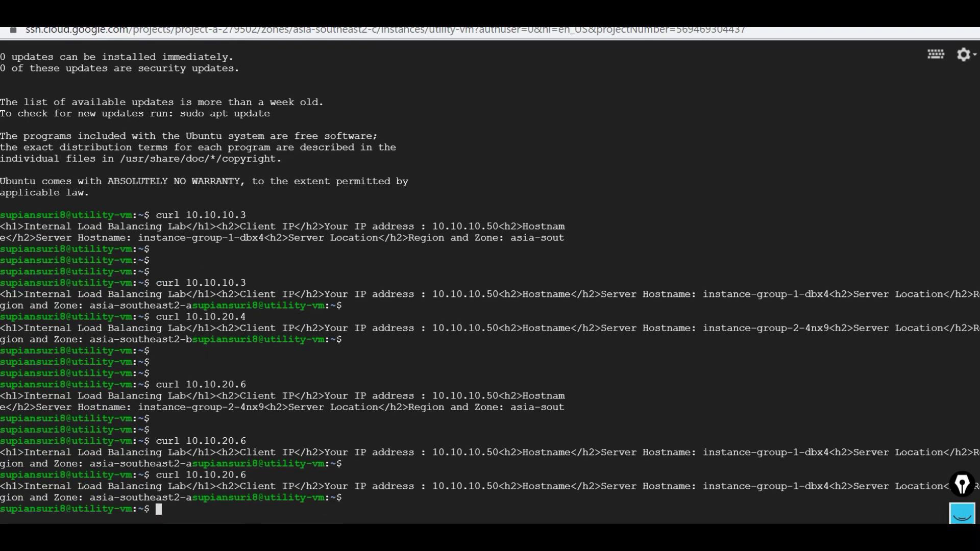
{"action": "key", "text": "Up"}
{"action": "key", "text": "Return"}
{"action": "key", "text": "Return"}
{"action": "key", "text": "Up"}
{"action": "key", "text": "Return"}
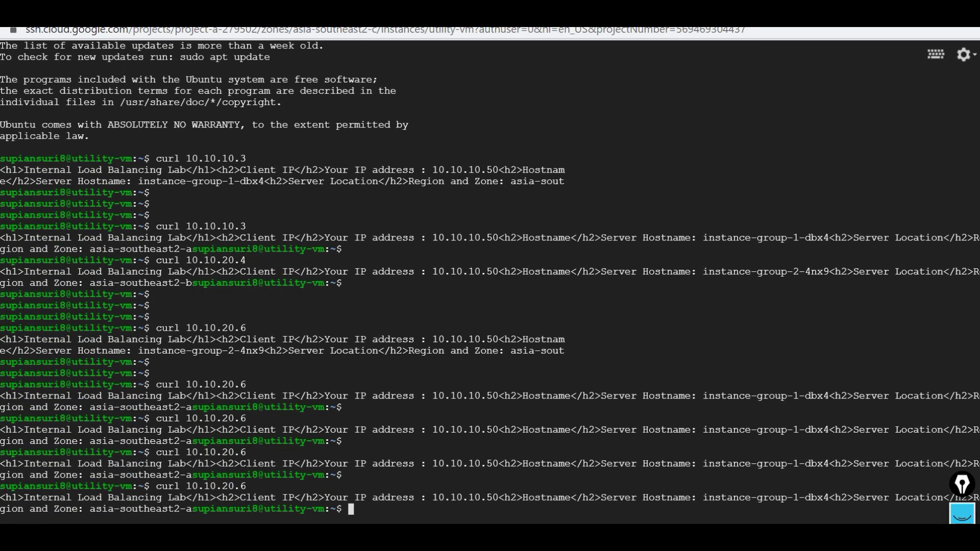
{"action": "key", "text": "Return"}
{"action": "key", "text": "Return"}
{"action": "key", "text": "Up"}
{"action": "key", "text": "Return"}
{"action": "key", "text": "Return"}
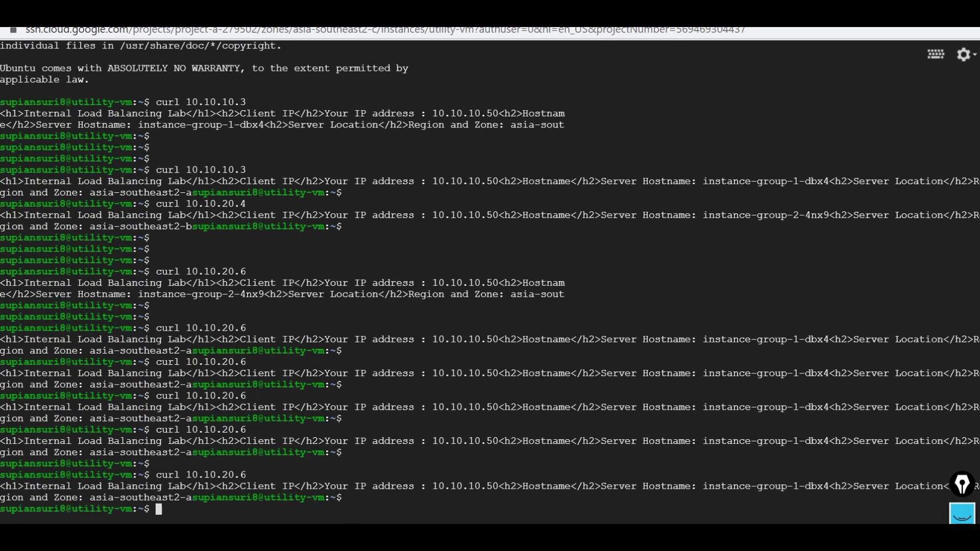
{"action": "key", "text": "Return"}
{"action": "key", "text": "Up"}
{"action": "key", "text": "Return"}
{"action": "key", "text": "Up"}
{"action": "key", "text": "Return"}
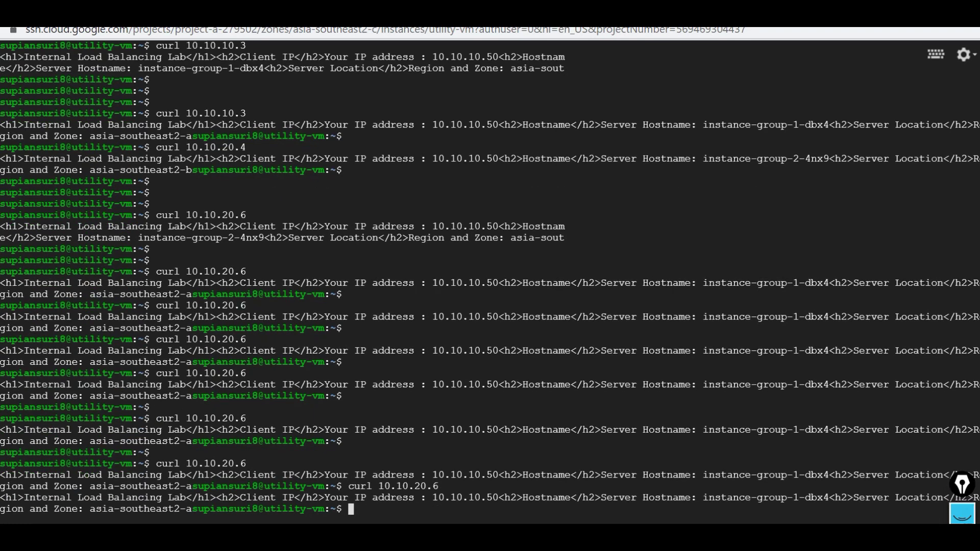
{"action": "key", "text": "Up"}
{"action": "key", "text": "Return"}
{"action": "key", "text": "Return"}
{"action": "key", "text": "Up"}
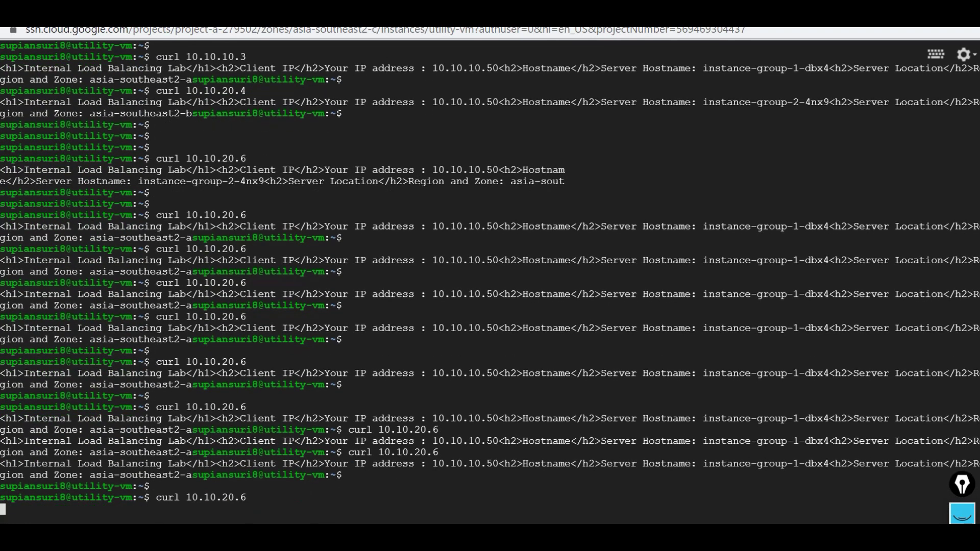
{"action": "key", "text": "Return"}
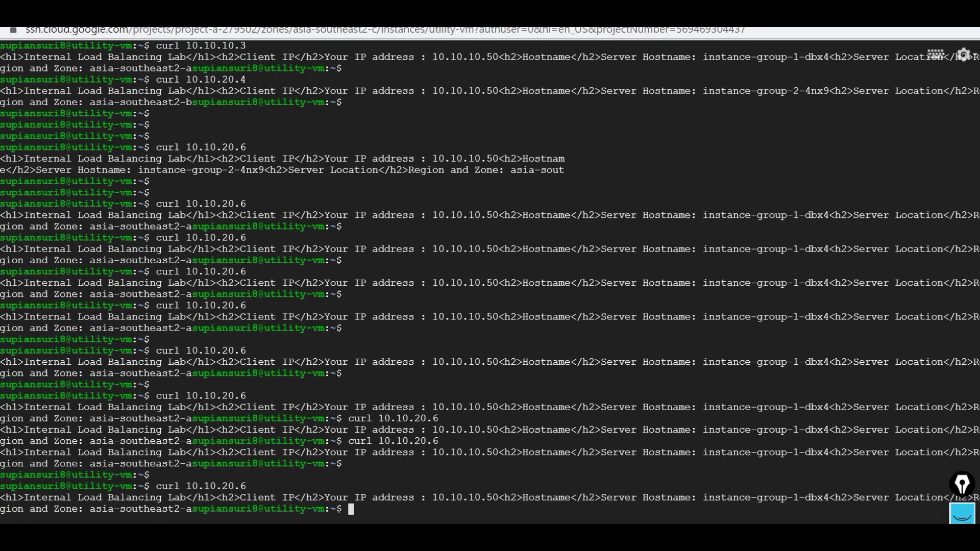
Step: Put the utility-vm terminal away and return to the VM instances list, showing the instance names
{"action": "left_click_drag", "start_coordinate": [96, 509], "coordinate": [180, 508]}
{"action": "left_click", "coordinate": [897, 10]}
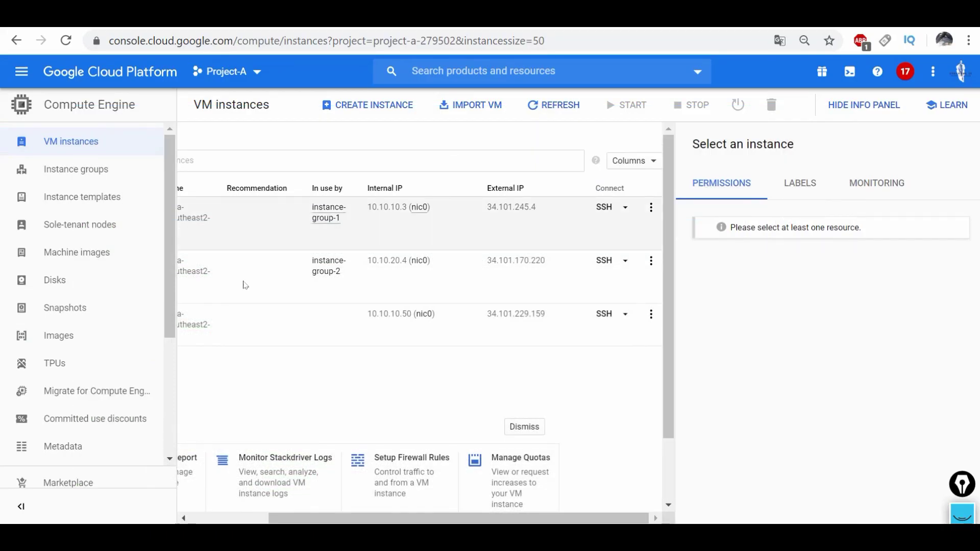
{"action": "left_click_drag", "start_coordinate": [456, 519], "coordinate": [378, 519]}
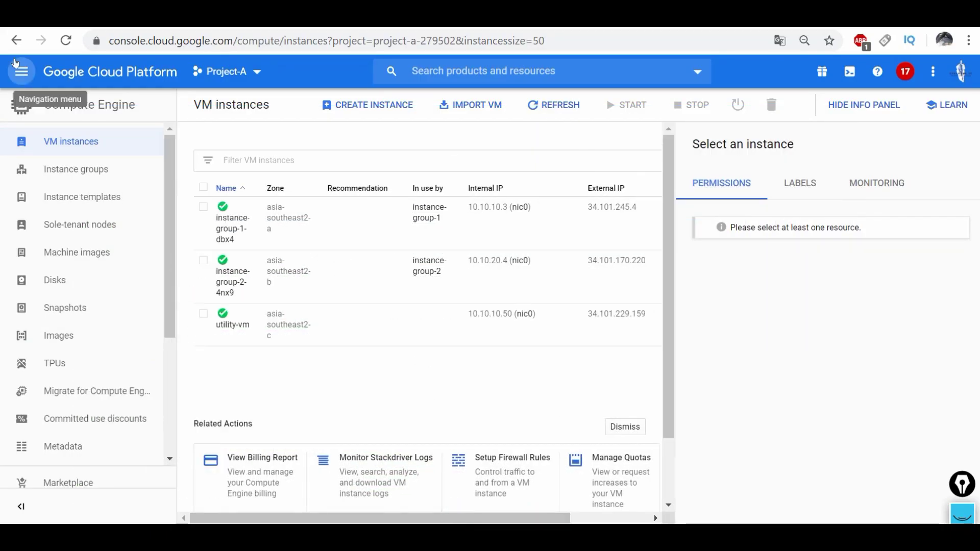
Step: Open the details of the lb-lab load balancer to check its frontend and backend instance groups, then return to the load balancers list
{"action": "left_click", "coordinate": [20, 72]}
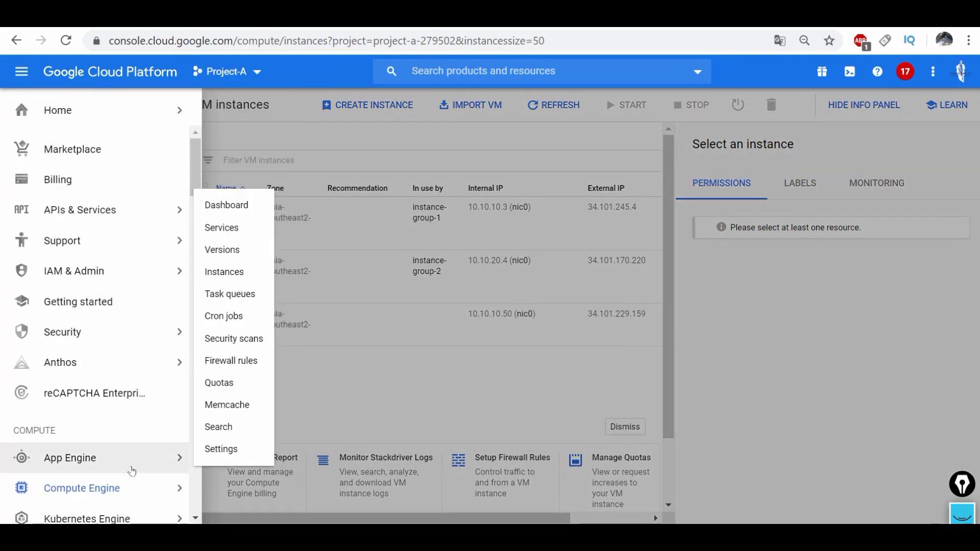
{"action": "mouse_move", "coordinate": [176, 271]}
{"action": "left_click_drag", "start_coordinate": [198, 168], "coordinate": [194, 207]}
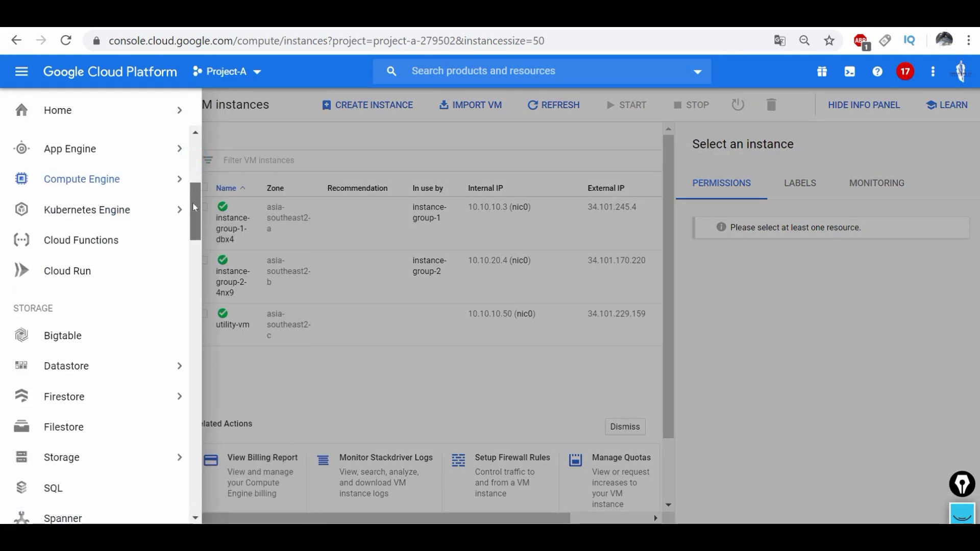
{"action": "scroll", "coordinate": [127, 306], "scroll_direction": "down", "scroll_amount": 6}
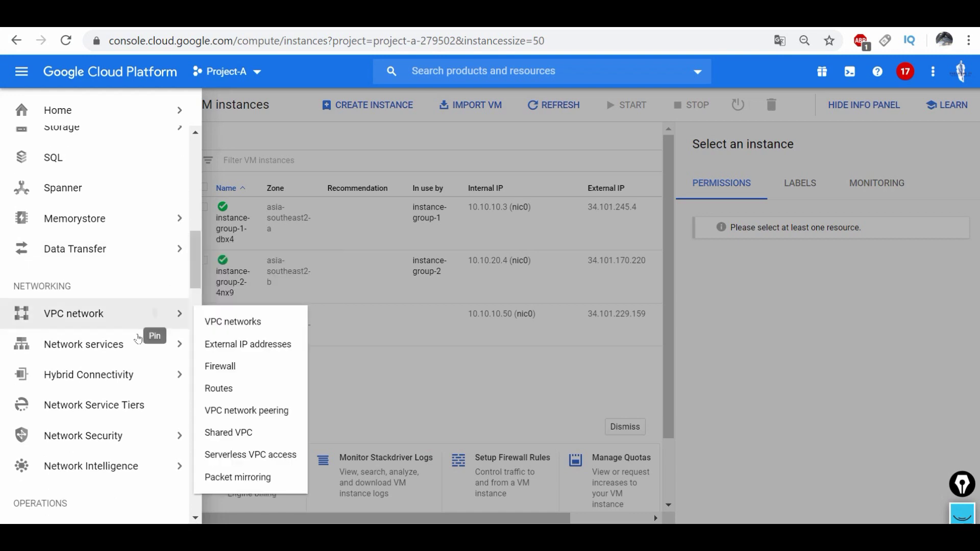
{"action": "mouse_move", "coordinate": [132, 356]}
{"action": "left_click", "coordinate": [212, 352]}
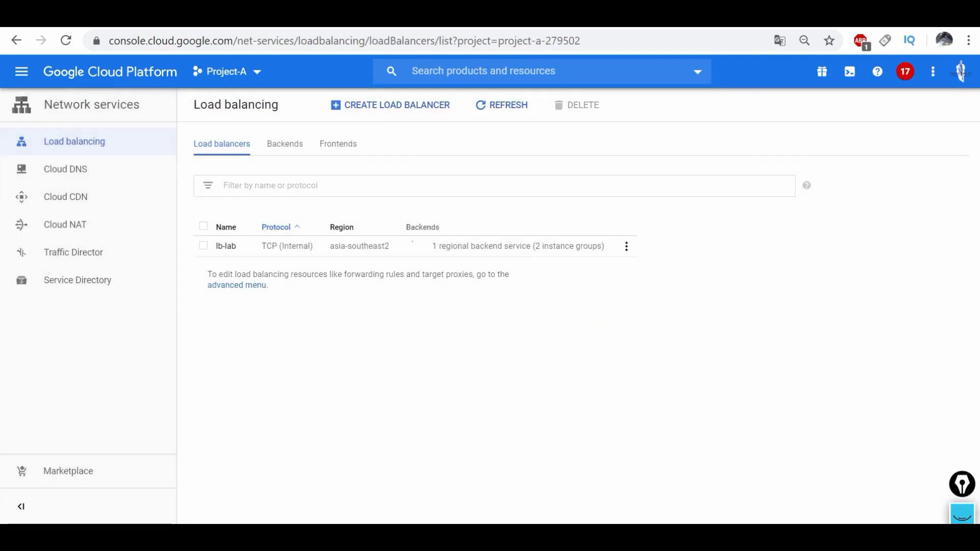
{"action": "left_click", "coordinate": [227, 246]}
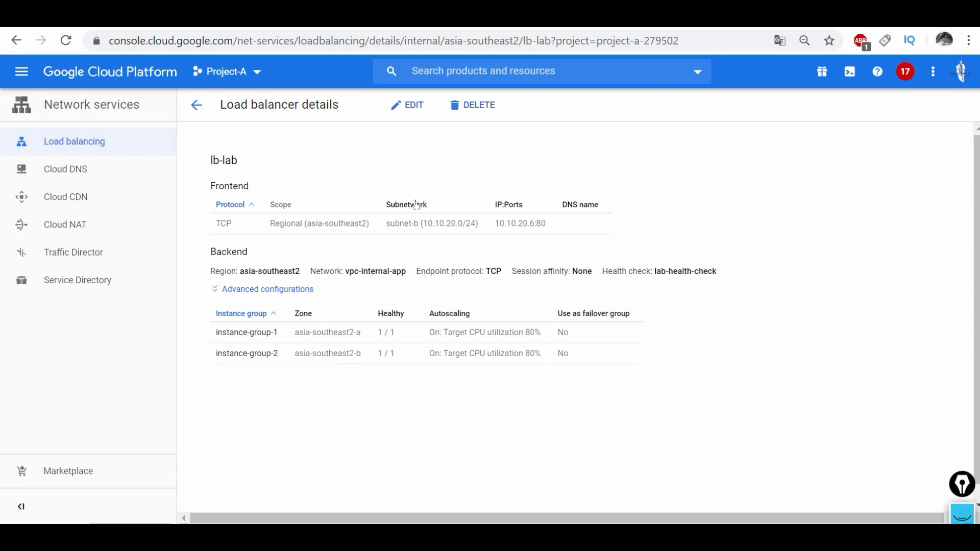
{"action": "left_click", "coordinate": [80, 152]}
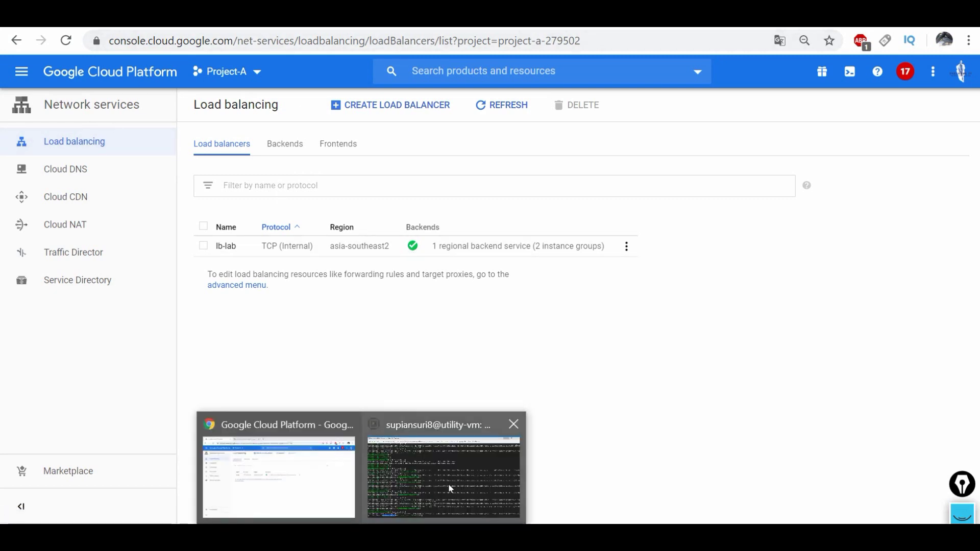
Step: Switch back to the utility-vm SSH terminal and request the load balancer twice more with curl 10.10.20.6
{"action": "left_click", "coordinate": [450, 489]}
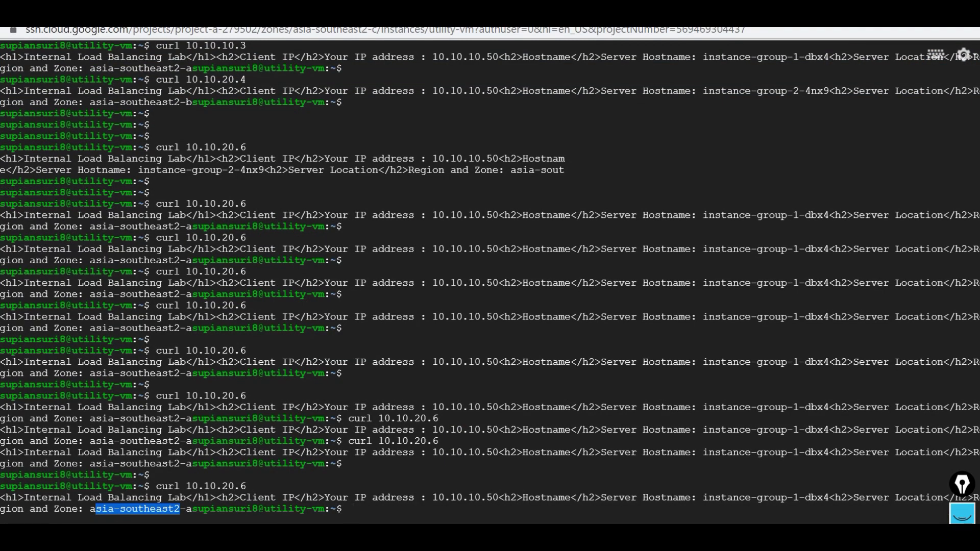
{"action": "key", "text": "Return"}
{"action": "key", "text": "Return"}
{"action": "key", "text": "Return"}
{"action": "key", "text": "Up"}
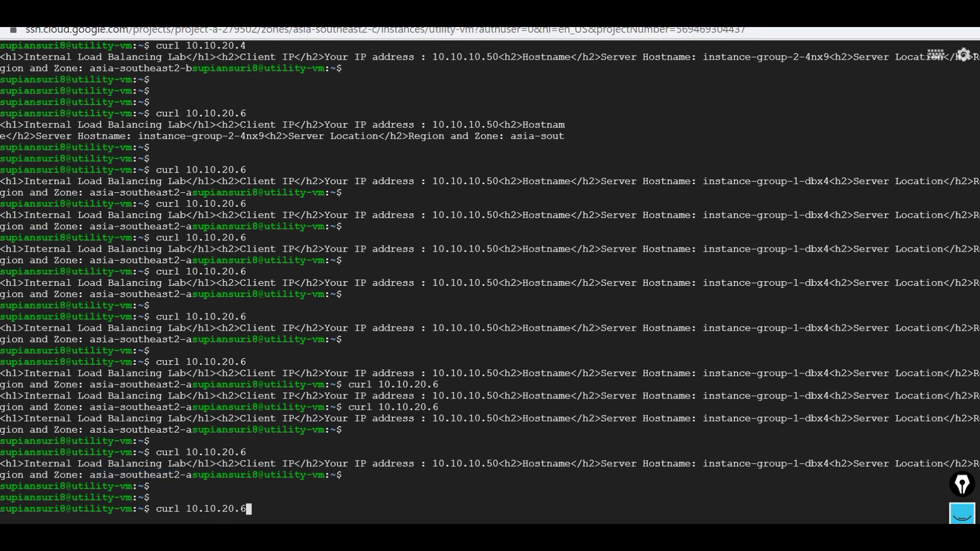
{"action": "key", "text": "Return"}
{"action": "key", "text": "Return"}
{"action": "key", "text": "Up"}
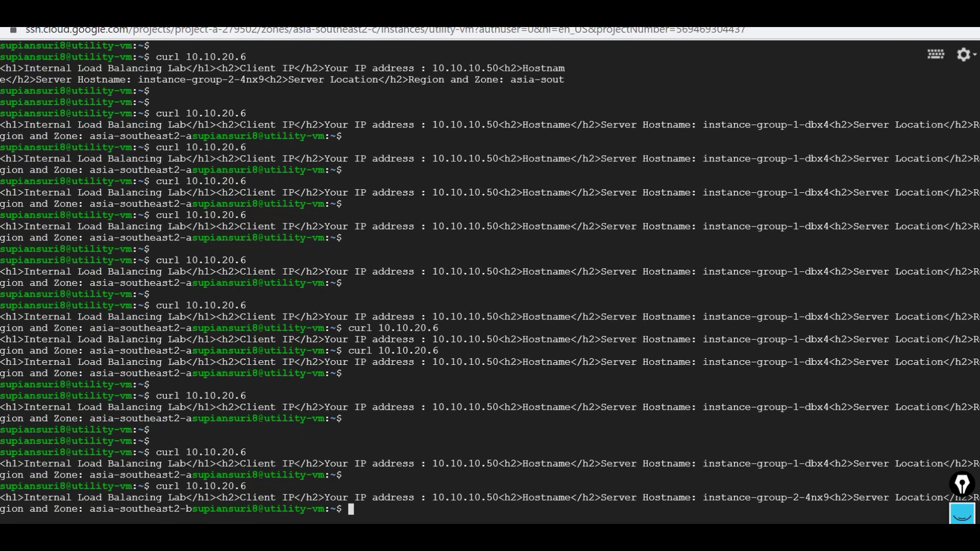
{"action": "key", "text": "Return"}
{"action": "key", "text": "Return"}
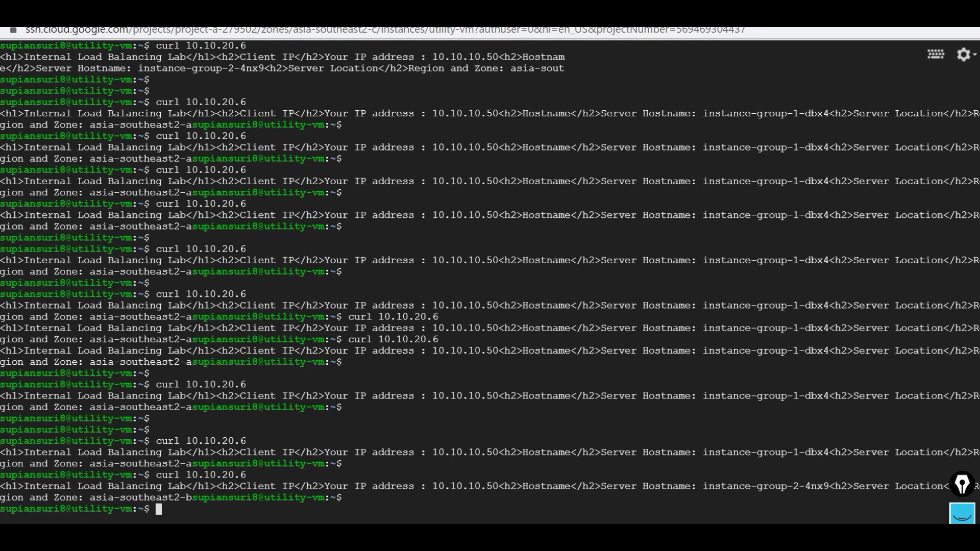
Step: Highlight the zones in the last two curl responses to compare which zone served each request
{"action": "left_click_drag", "start_coordinate": [96, 463], "coordinate": [179, 464]}
{"action": "left_click_drag", "start_coordinate": [120, 497], "coordinate": [180, 497]}
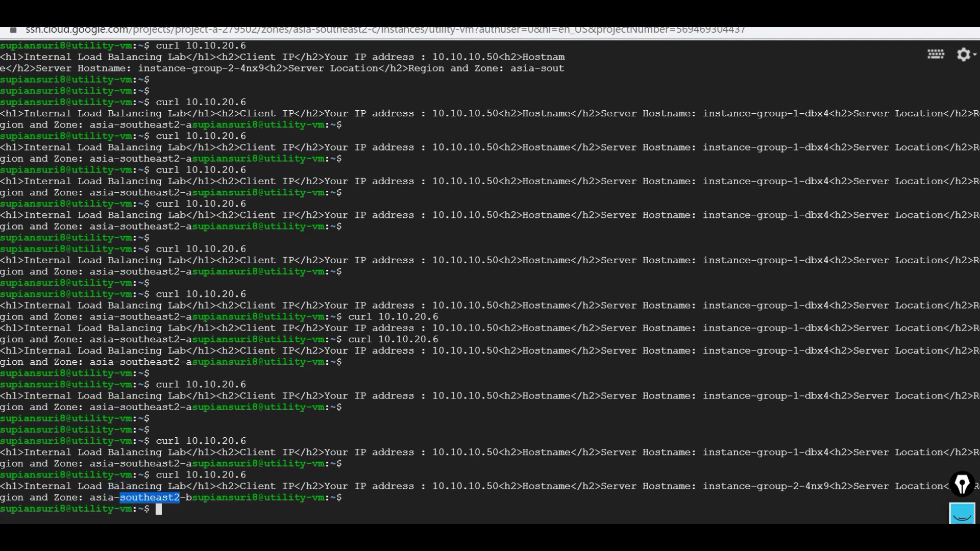
{"action": "left_click", "coordinate": [187, 498]}
Step: Repeat curl 10.10.20.6 five more times from utility-vm to test how requests are distributed between the two instance groups
{"action": "key", "text": "Return"}
{"action": "key", "text": "Return"}
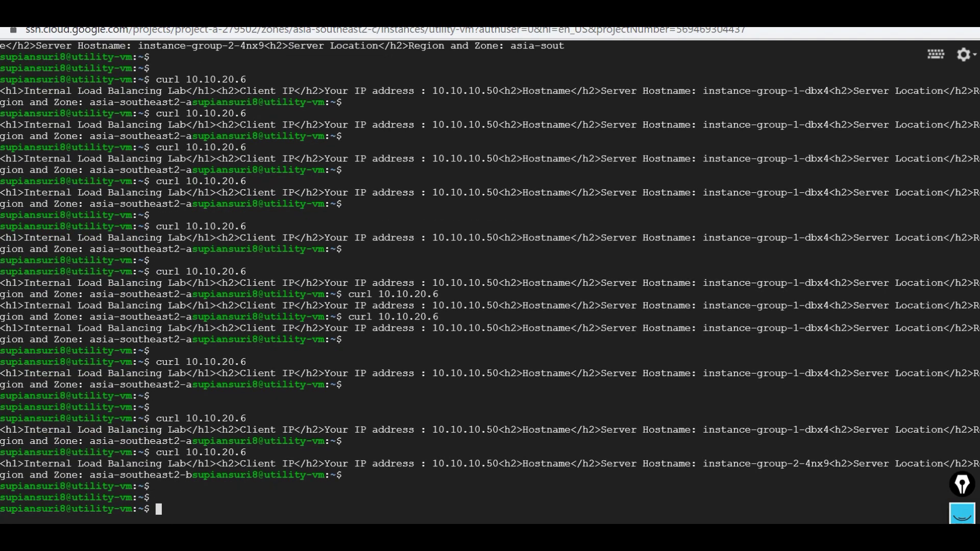
{"action": "key", "text": "Up"}
{"action": "key", "text": "Return"}
{"action": "key", "text": "Return"}
{"action": "key", "text": "Up"}
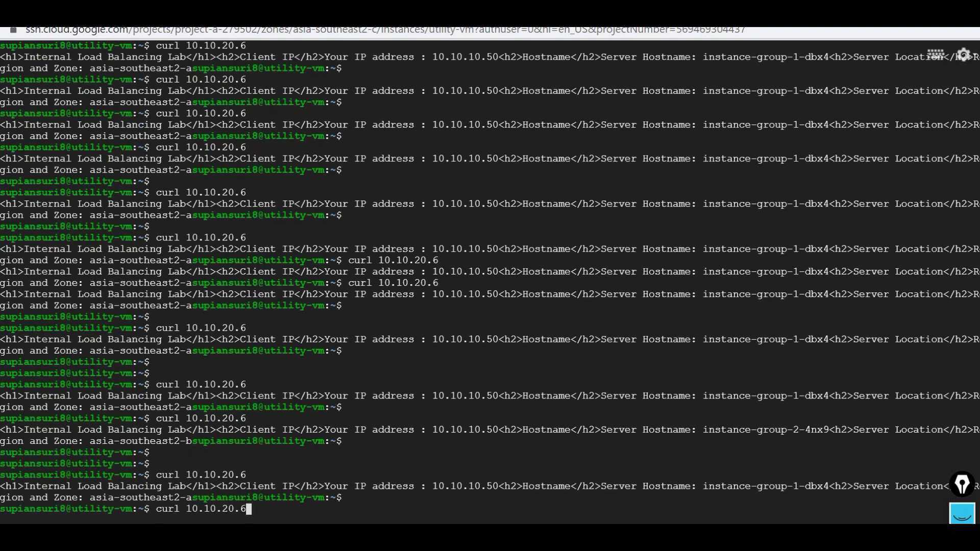
{"action": "key", "text": "Return"}
{"action": "key", "text": "Up"}
{"action": "key", "text": "Return"}
{"action": "key", "text": "Return"}
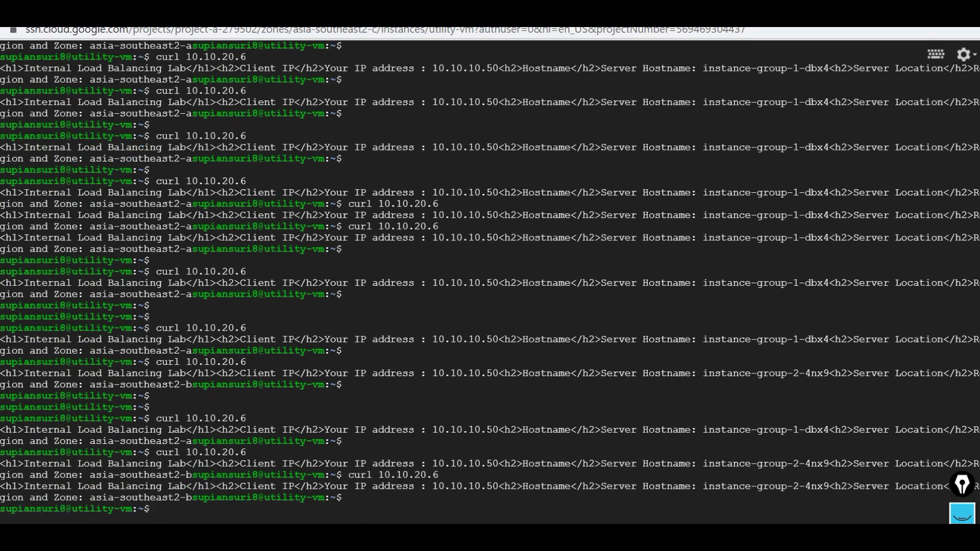
{"action": "key", "text": "Up"}
{"action": "key", "text": "Return"}
{"action": "key", "text": "Return"}
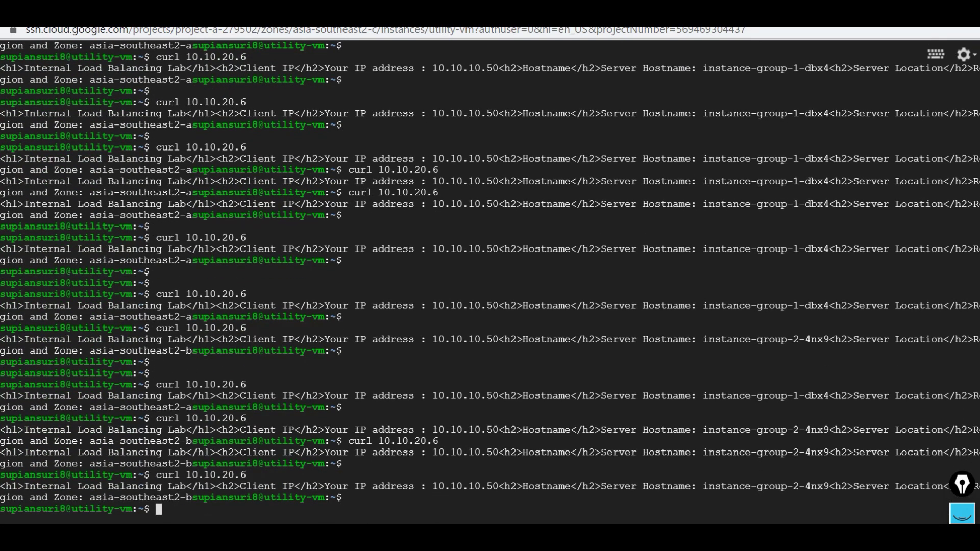
{"action": "key", "text": "Up"}
{"action": "key", "text": "Return"}
{"action": "key", "text": "Return"}
{"action": "key", "text": "Return"}
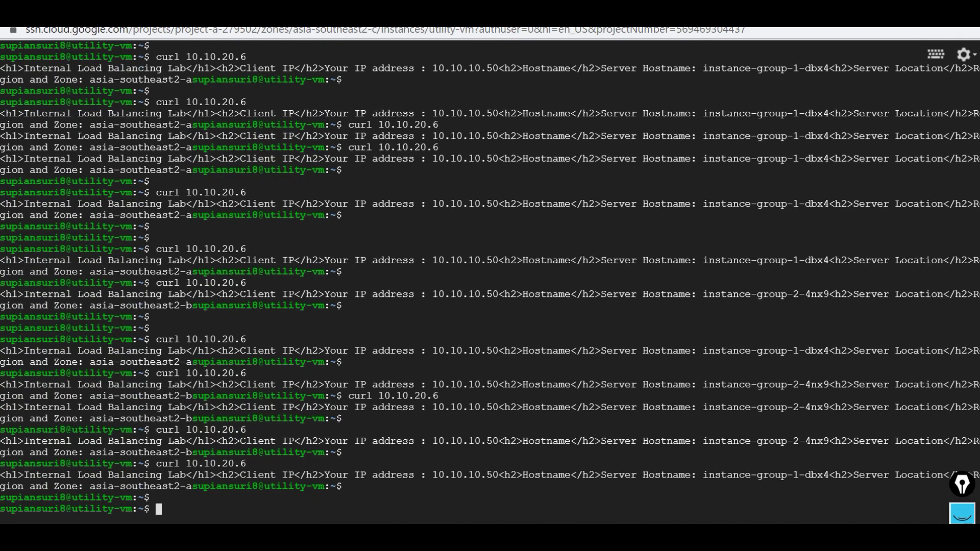